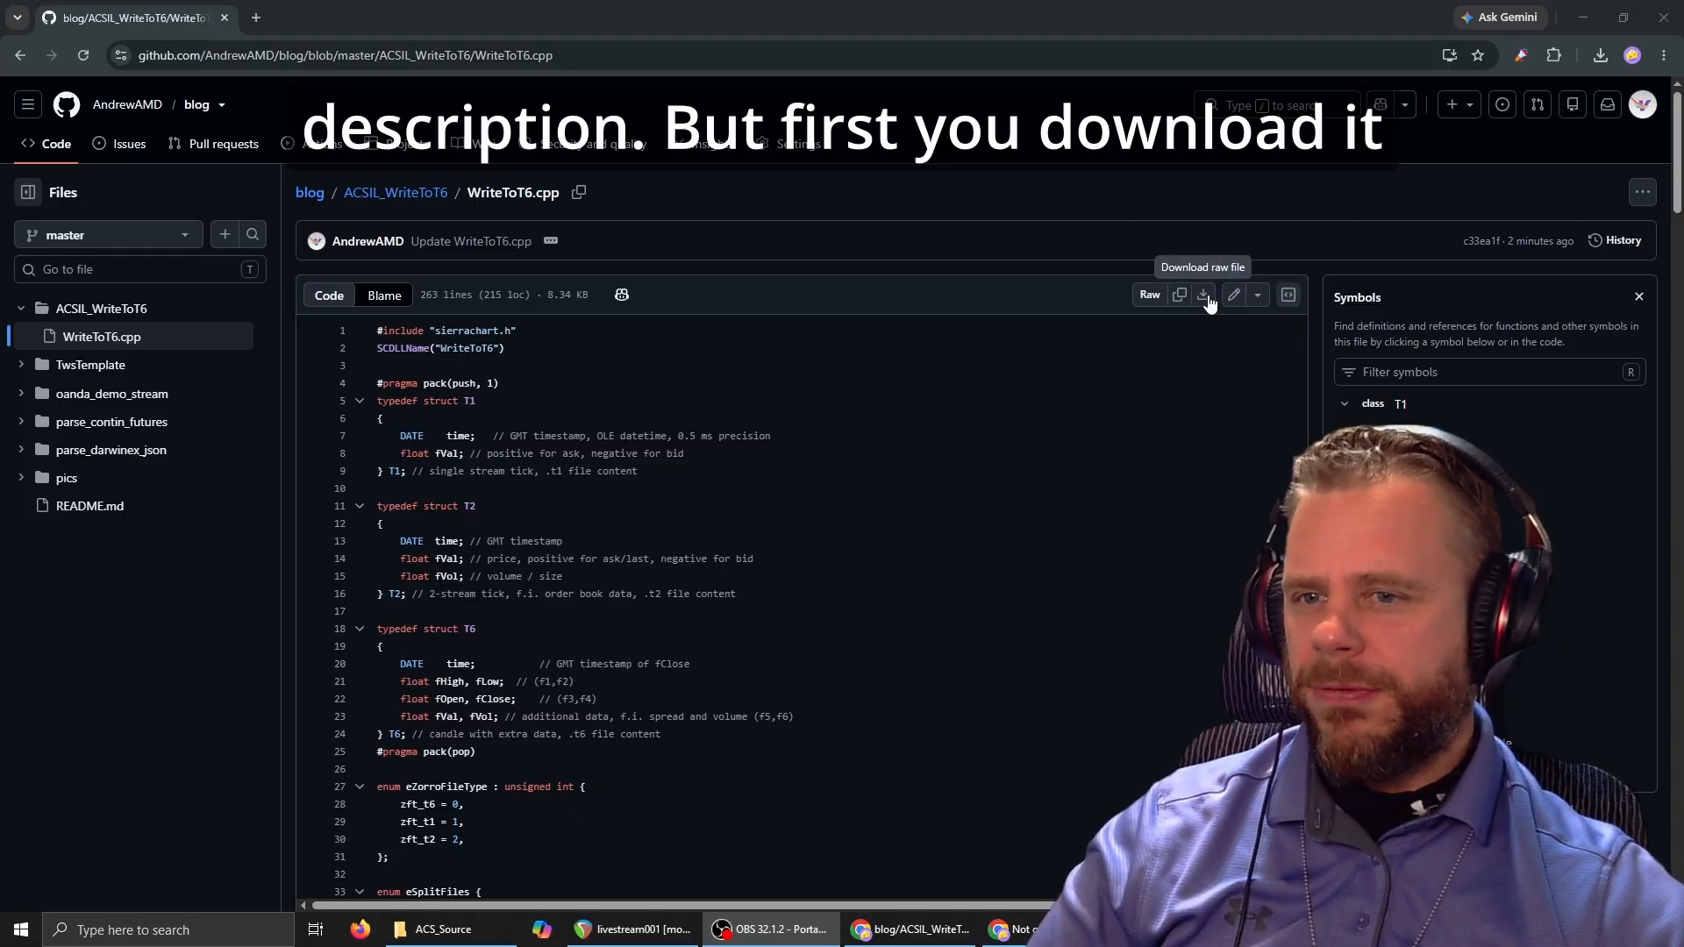
Download the raw WriteToT6.cpp file and save it in the ACS_Source folder of SierraChart_SCData_IntradayFutures on STORAGE_B.
left_click(1206, 297)
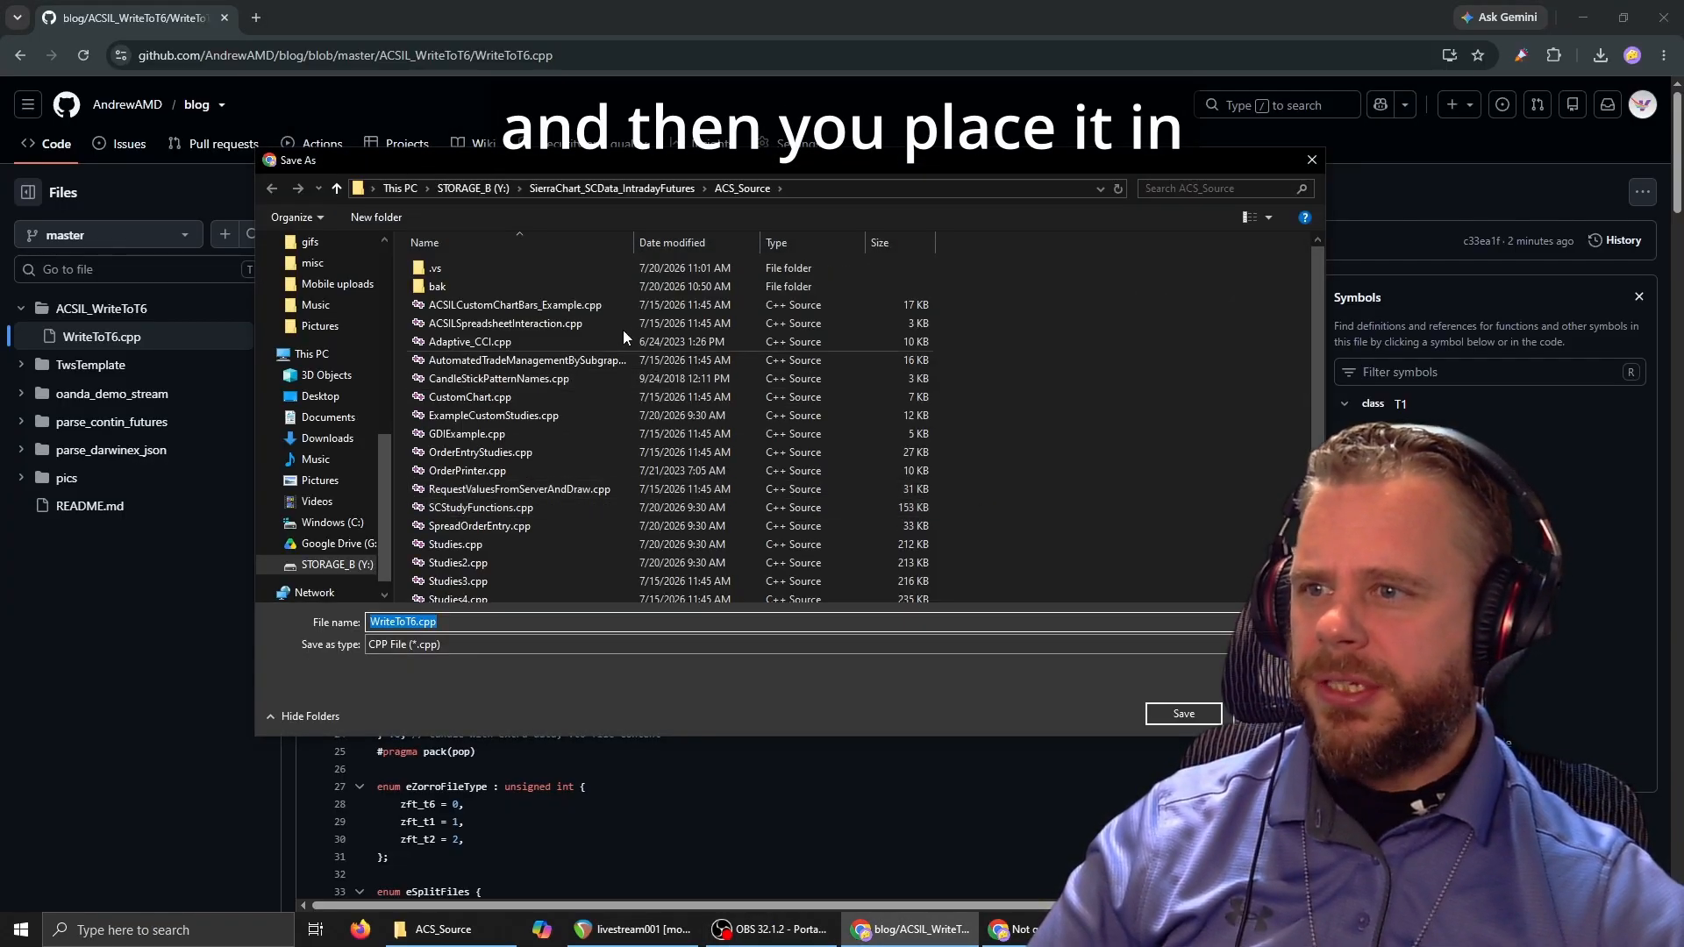
left_click(487, 187)
scroll(554, 396, "down", 7)
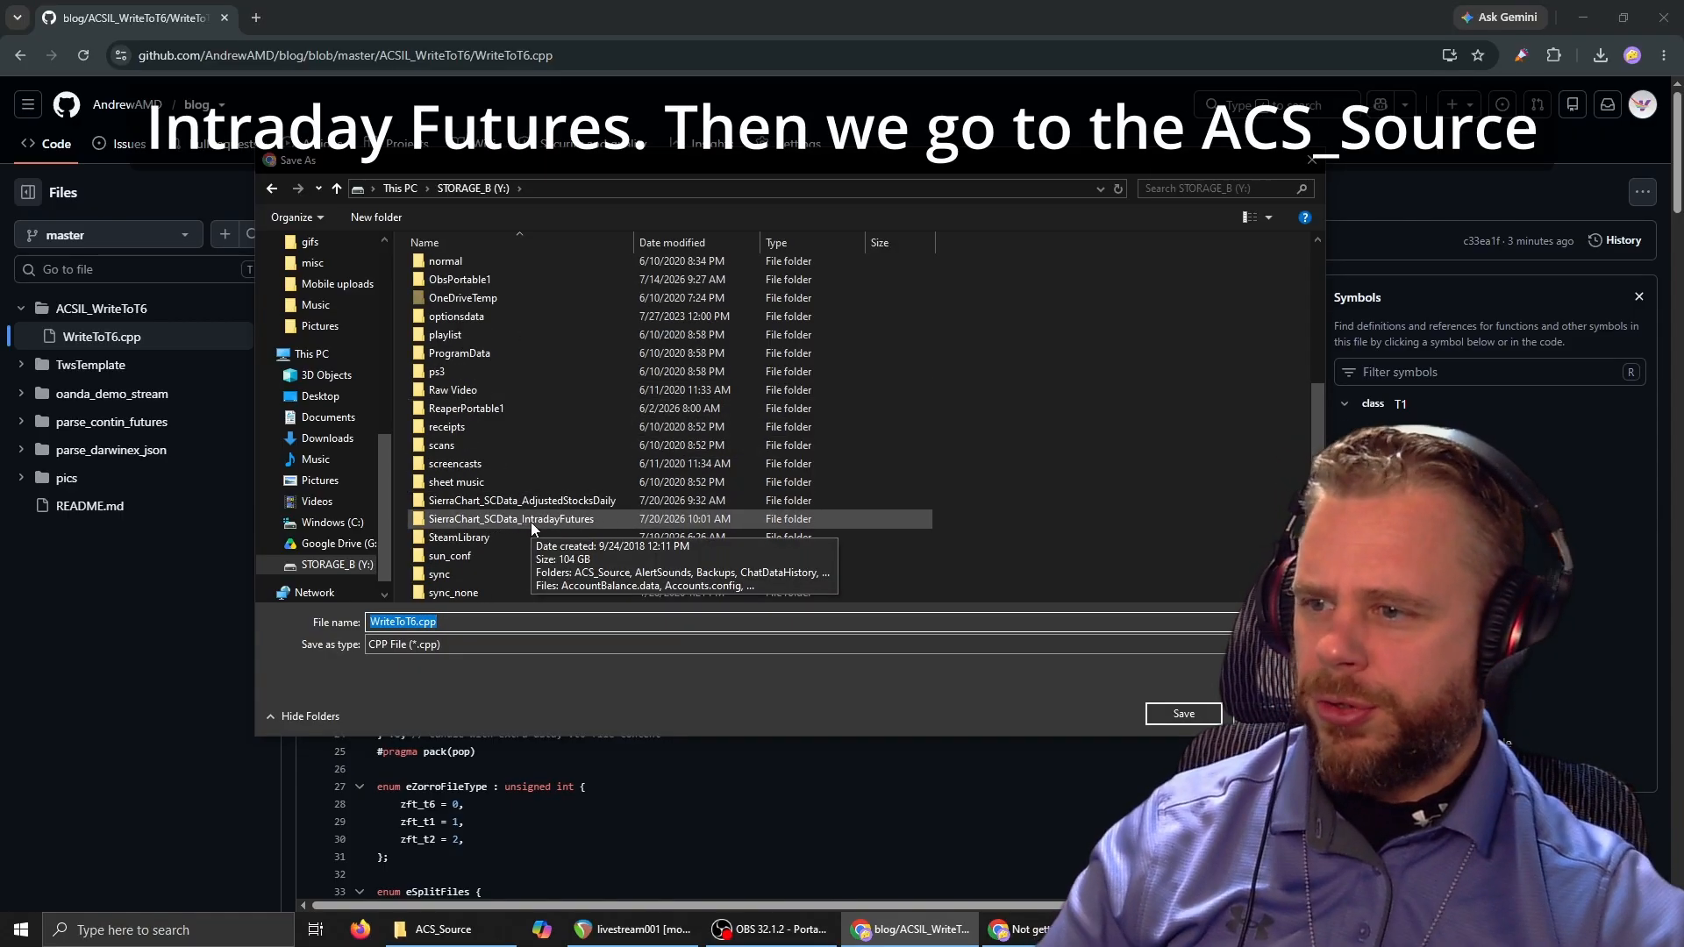
double_click(484, 521)
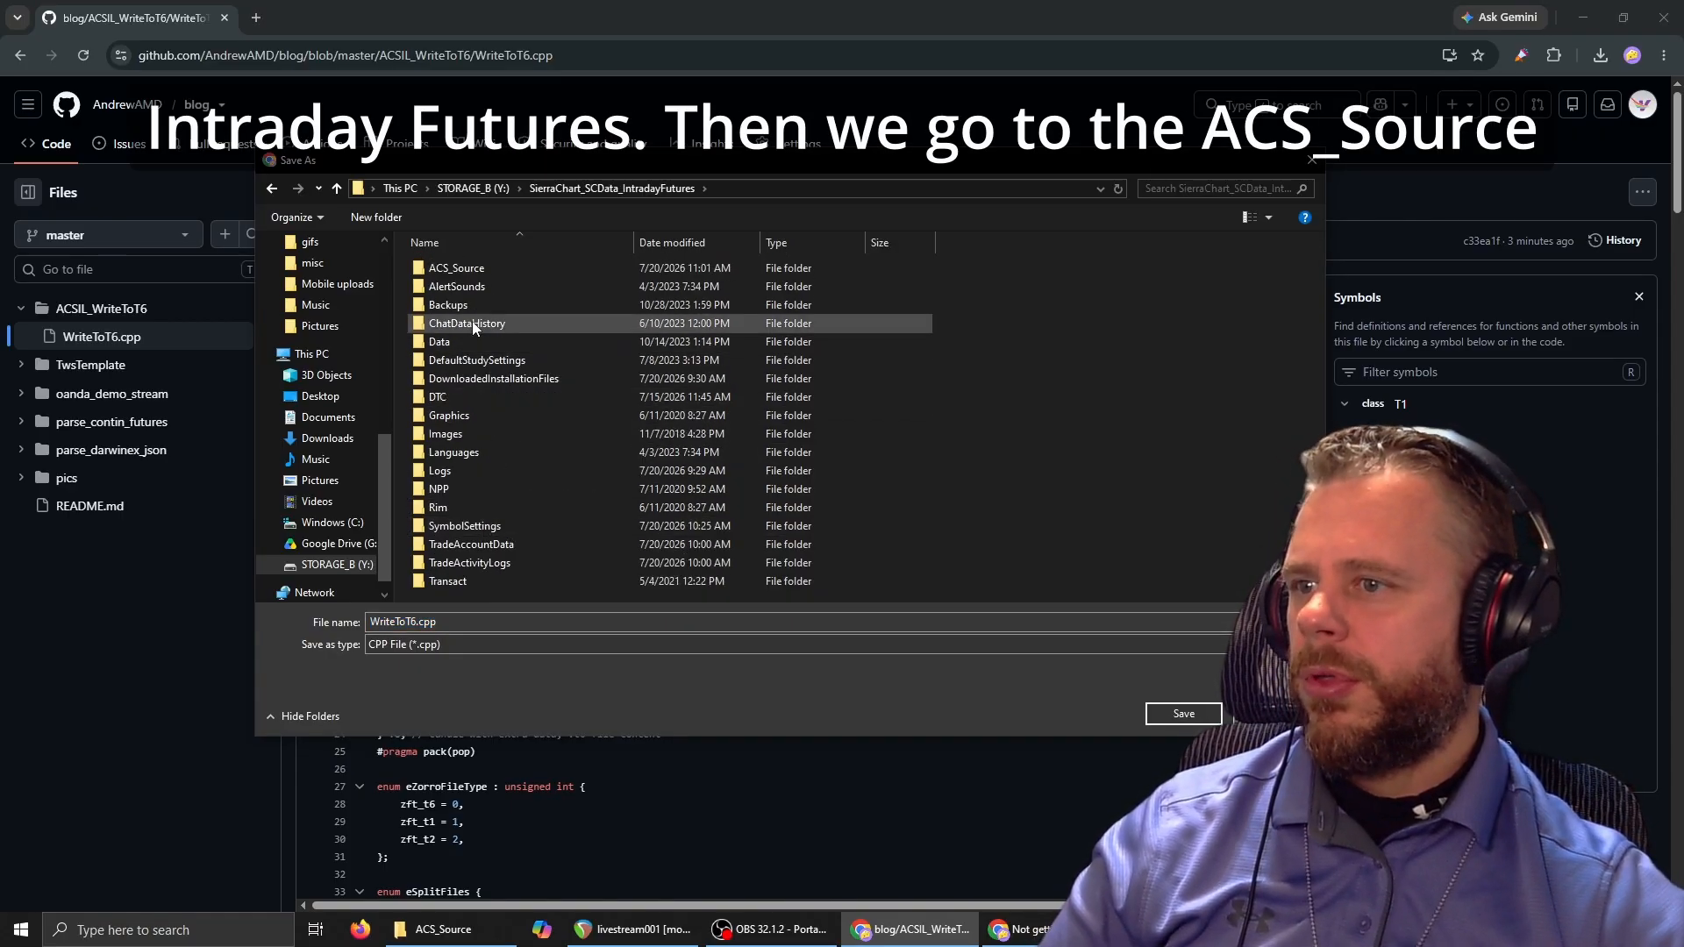
double_click(468, 272)
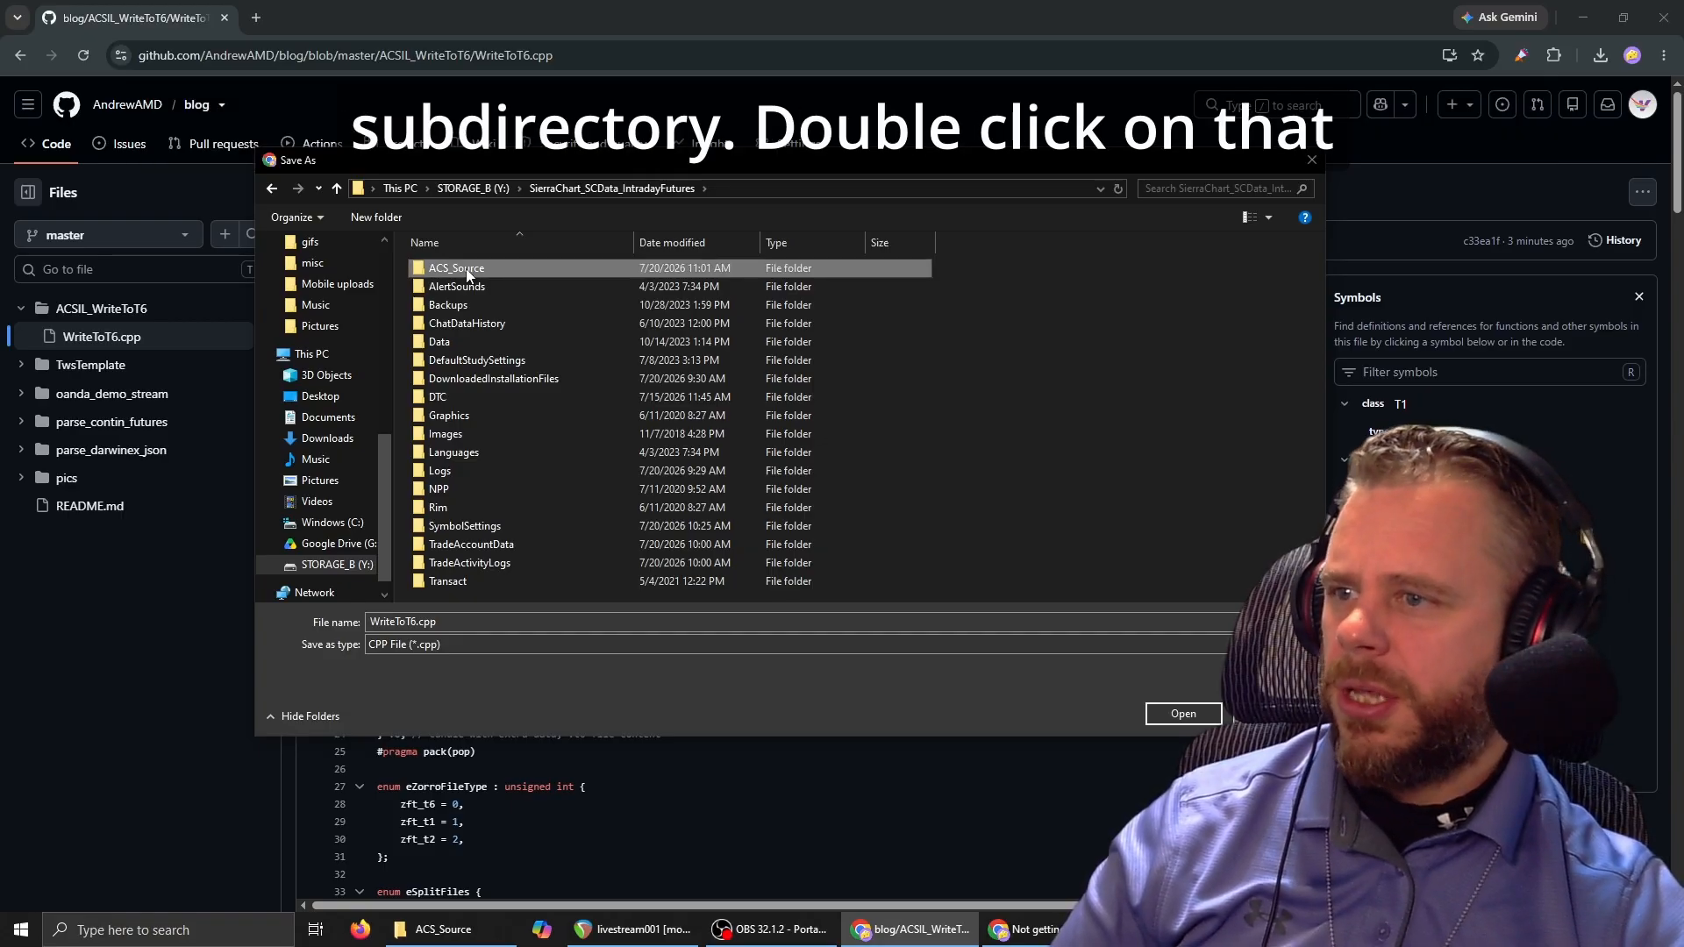
scroll(482, 579, "down", 4)
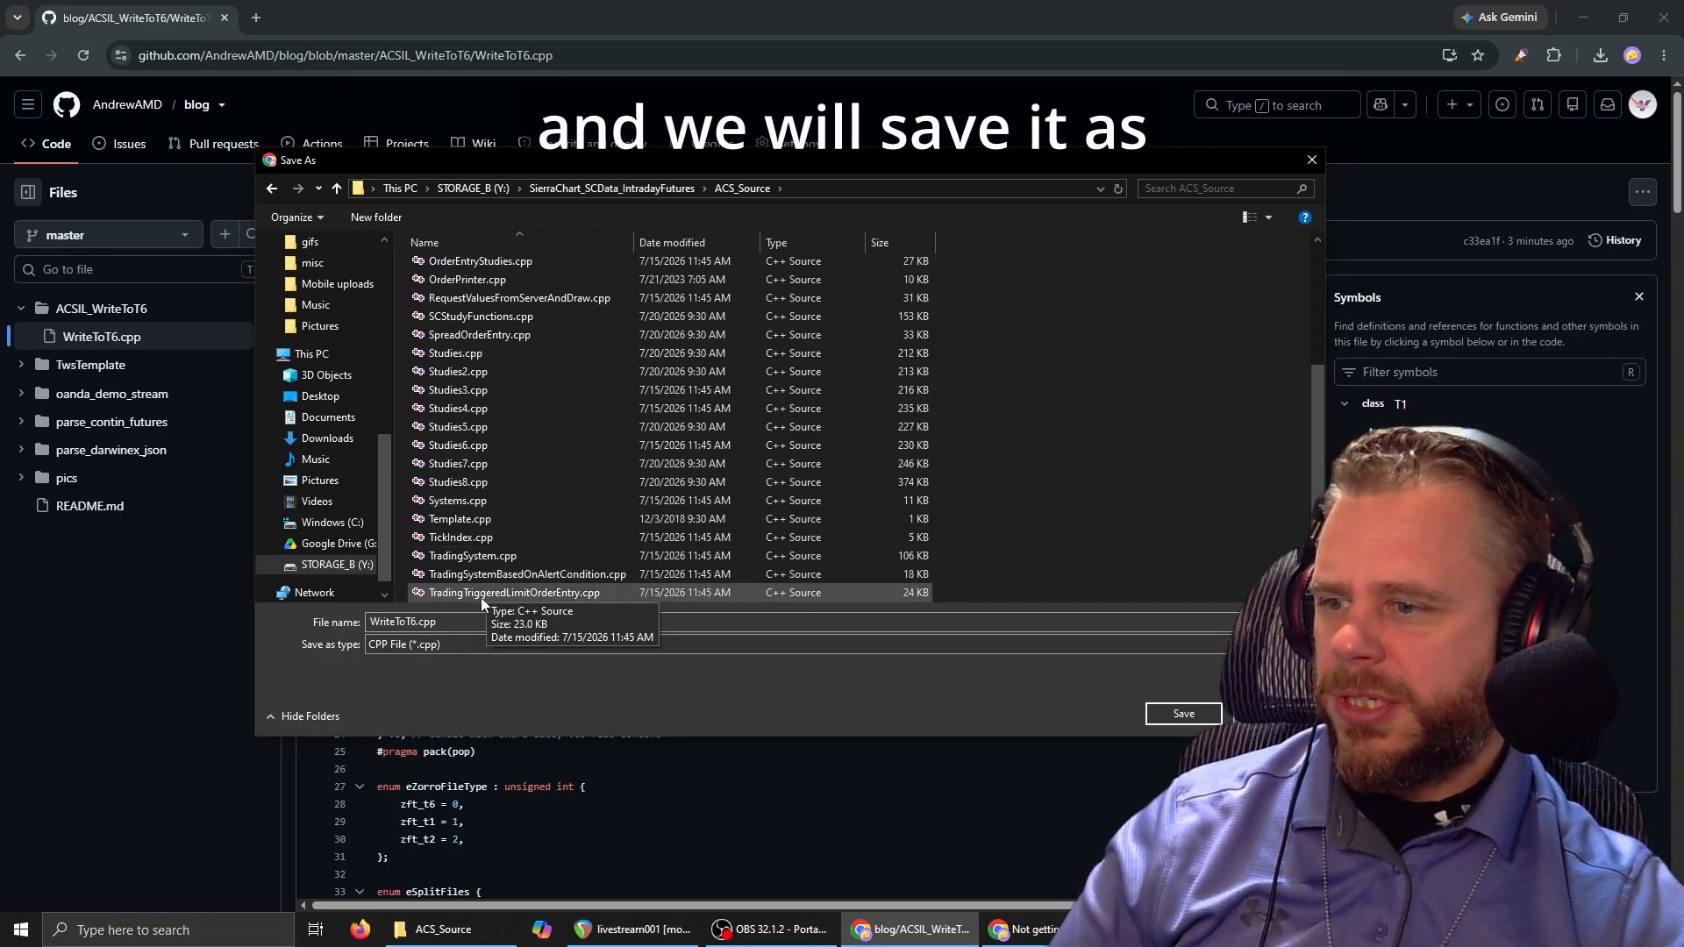
double_click(456, 622)
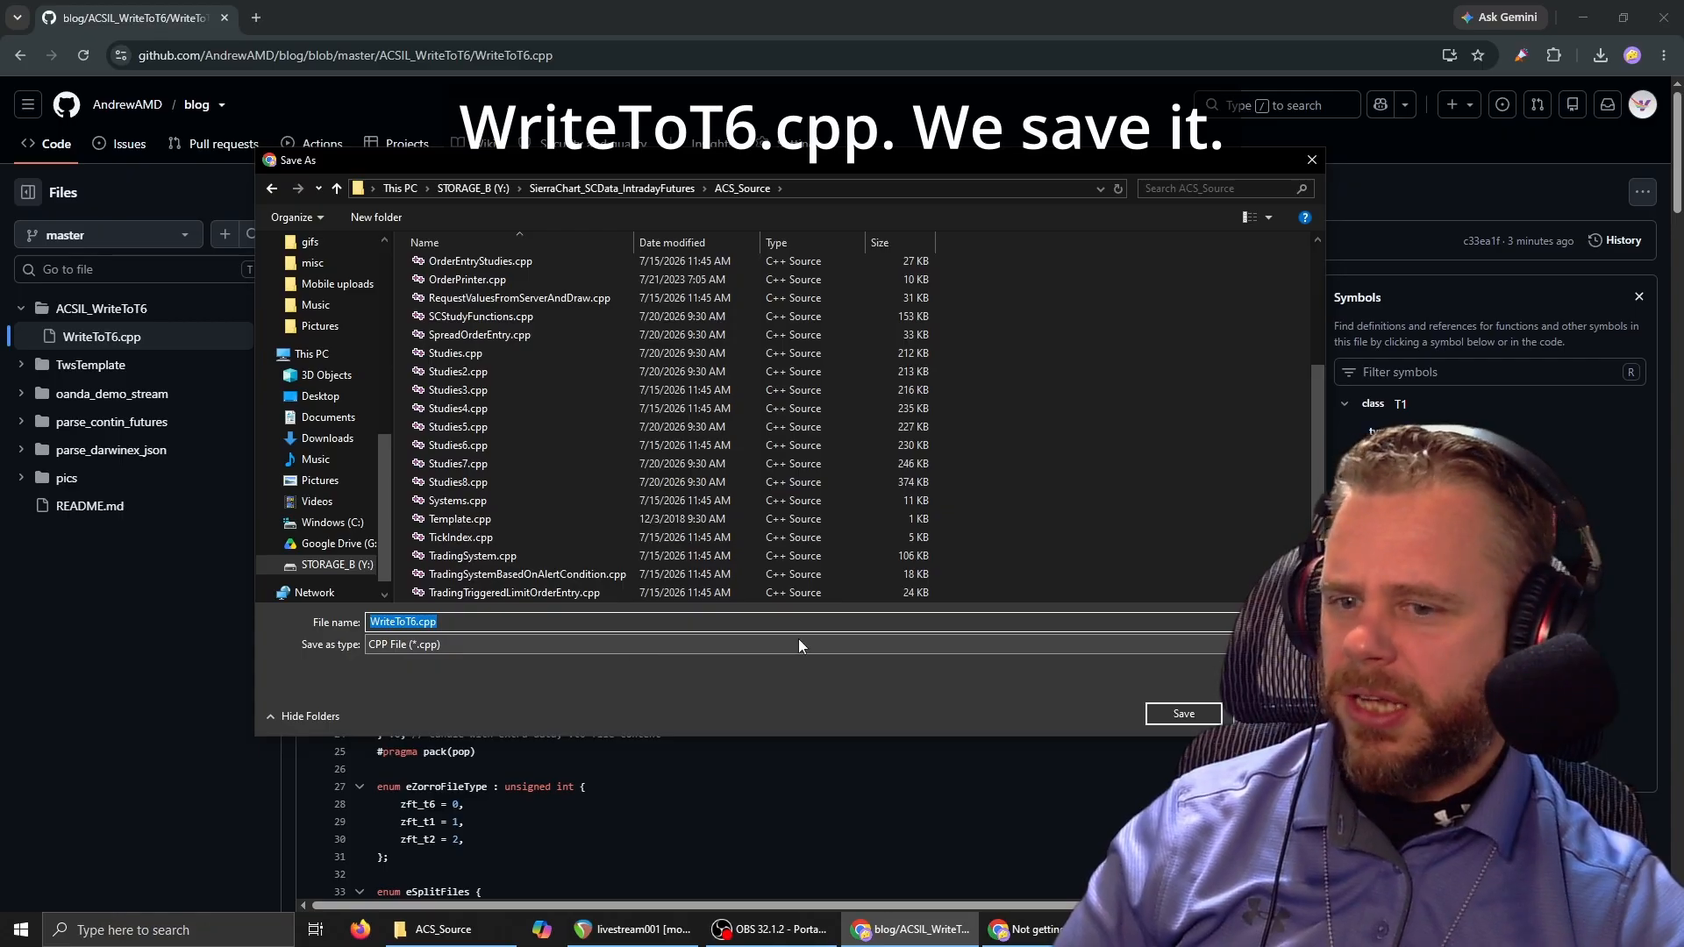
left_click(1191, 714)
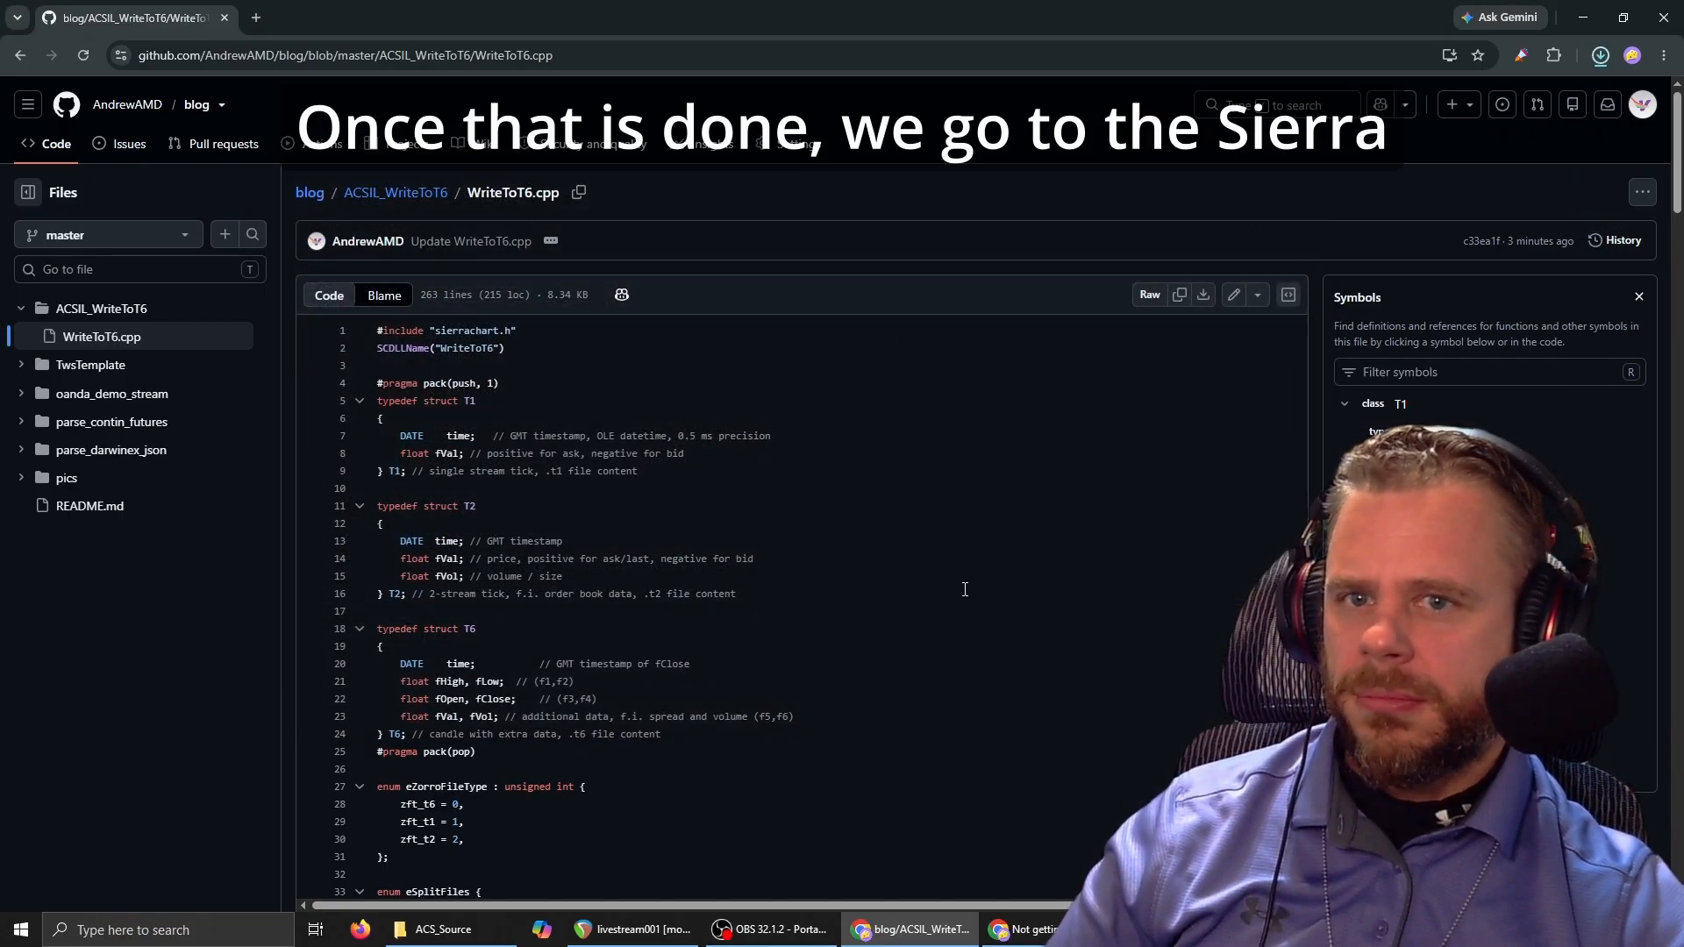
left_click(1601, 56)
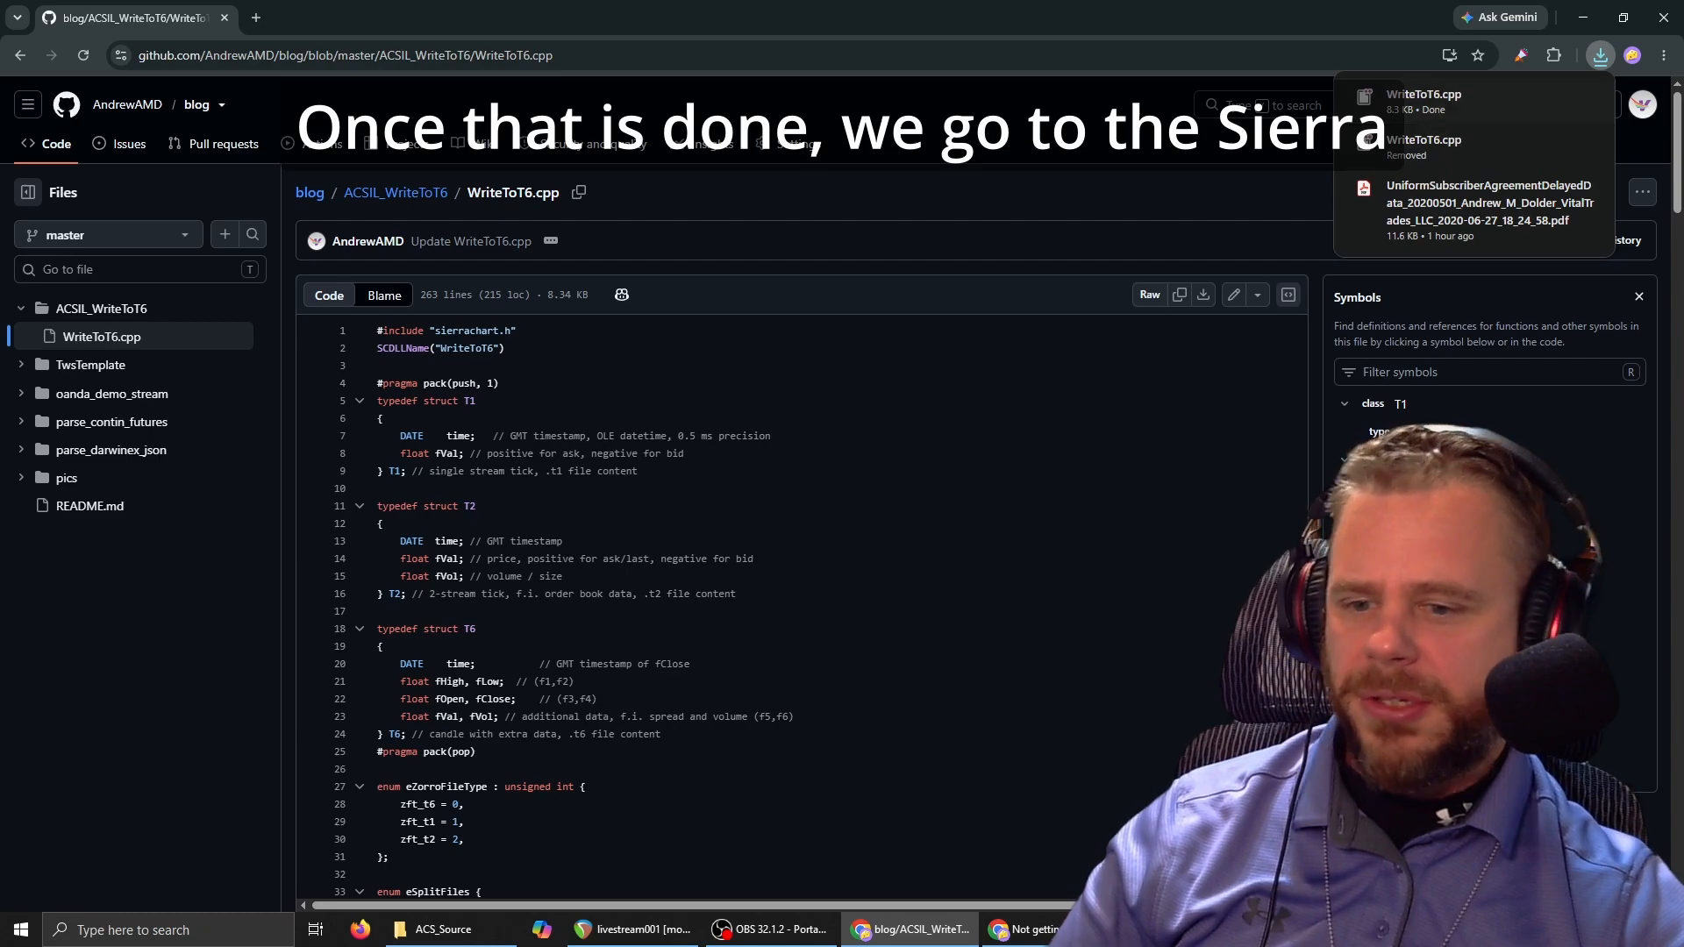
Switch to Sierra Chart and open the tool for building a custom studies DLL.
left_click(1189, 929)
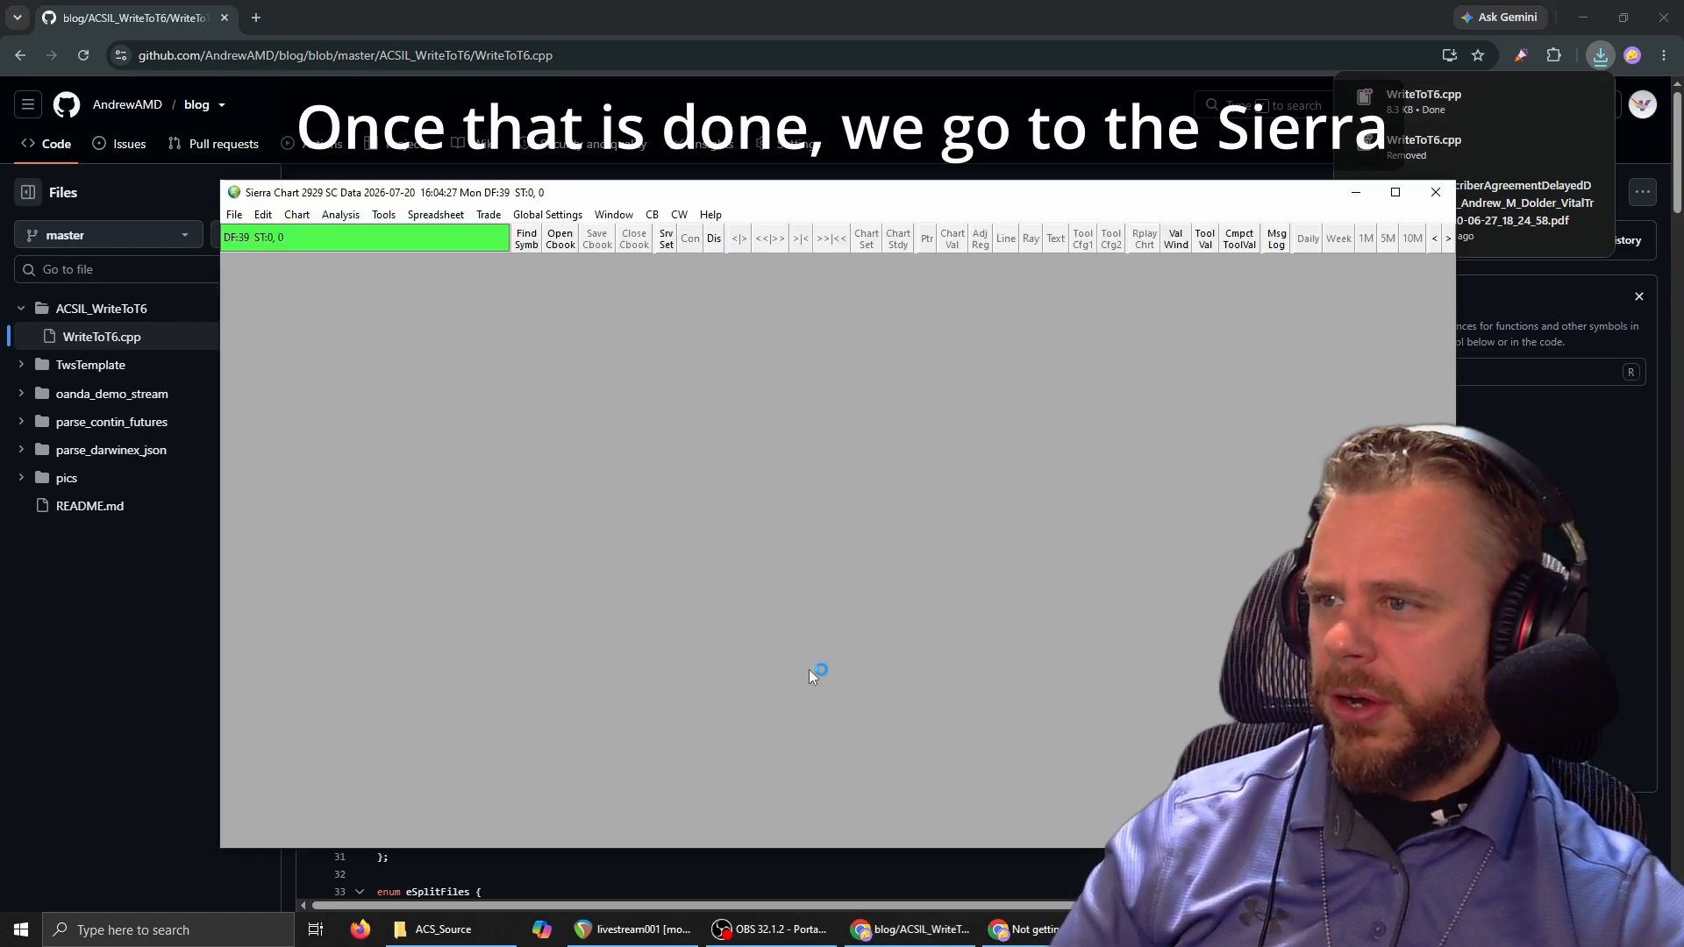
left_click(341, 215)
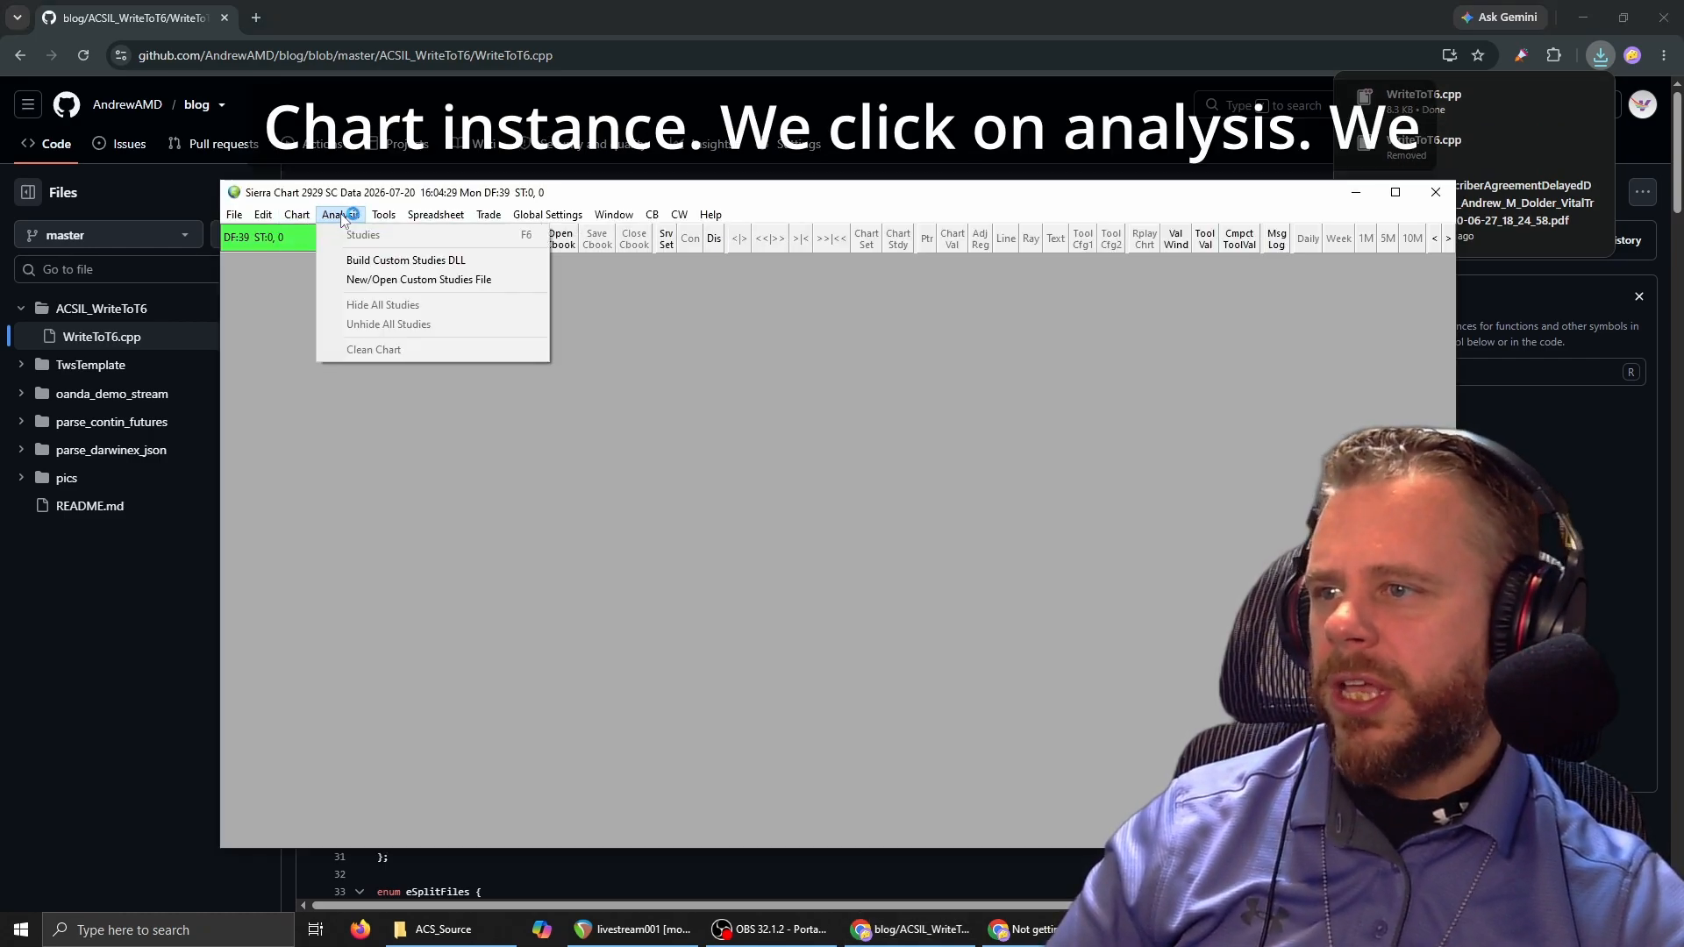
left_click(377, 261)
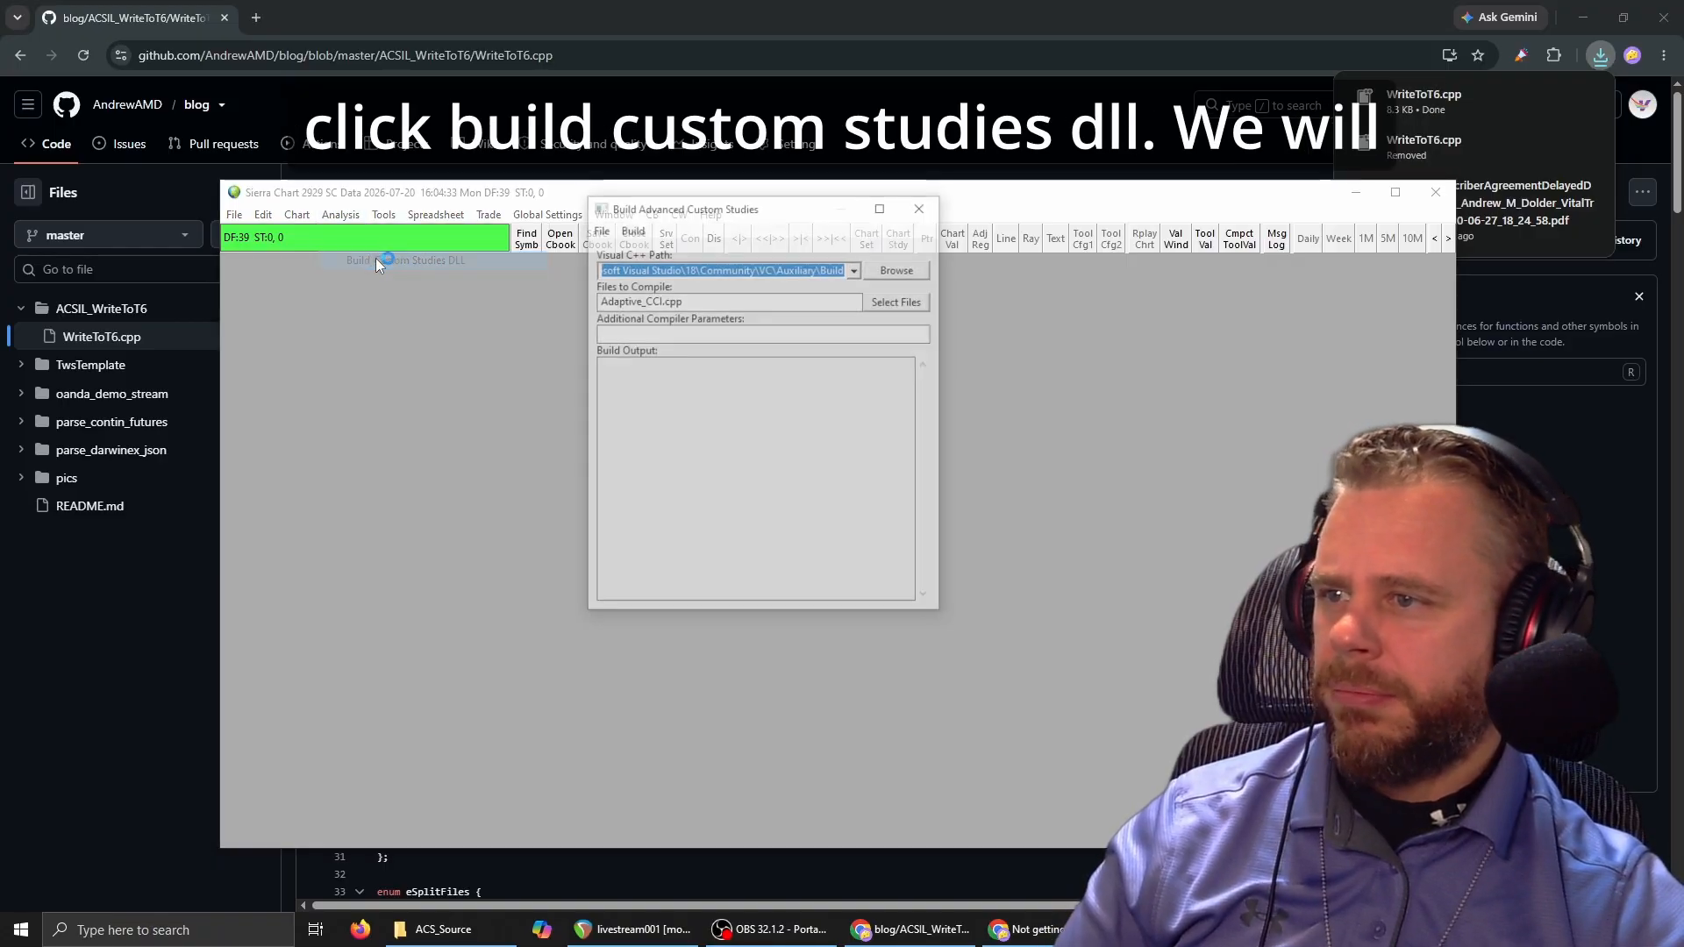
left_click_drag(762, 253, 746, 317)
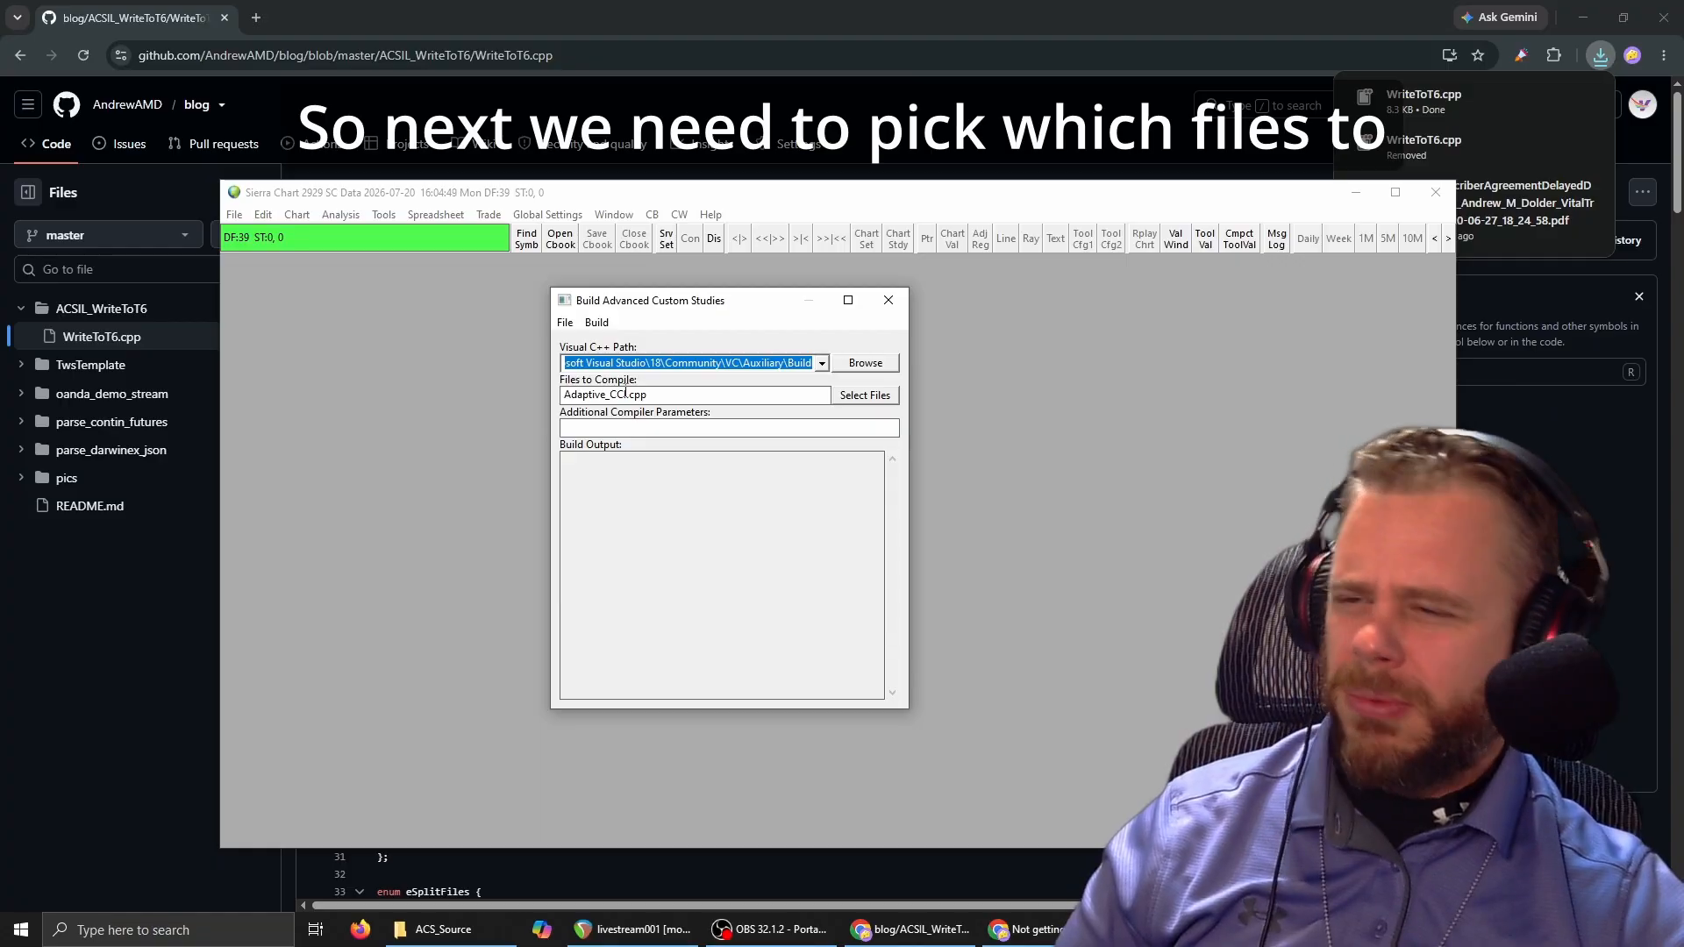
Choose WriteToT6.cpp as the file to compile and build it with the Visual C++ Release option.
left_click(876, 401)
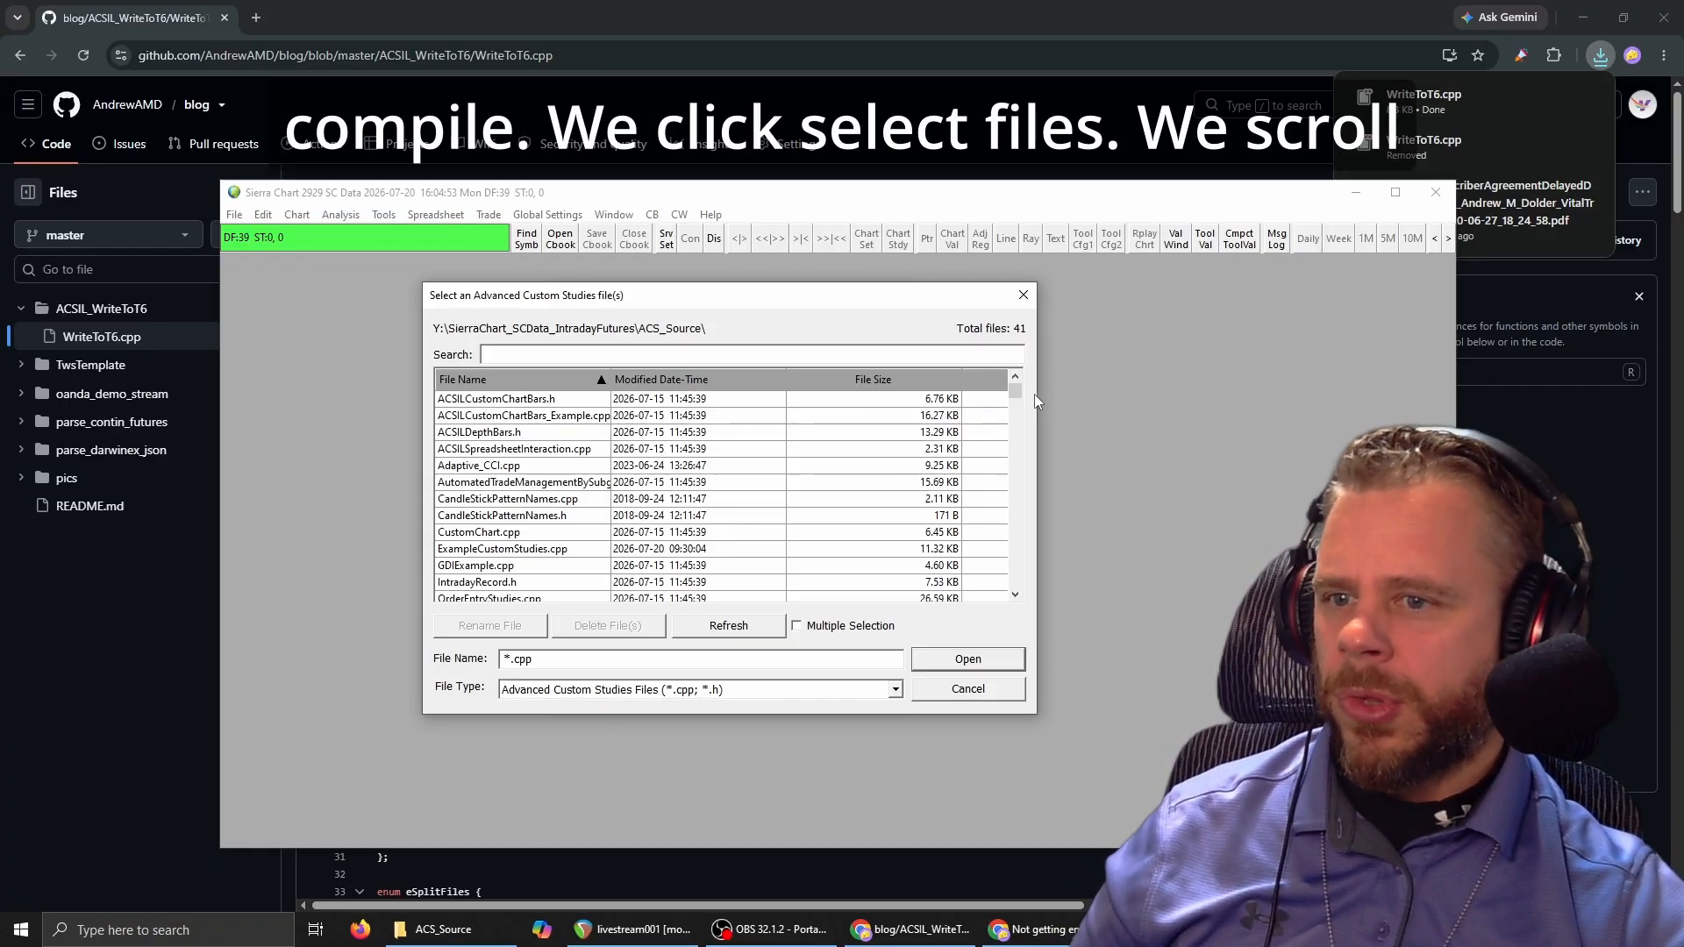
left_click_drag(1014, 392, 998, 599)
left_click(479, 584)
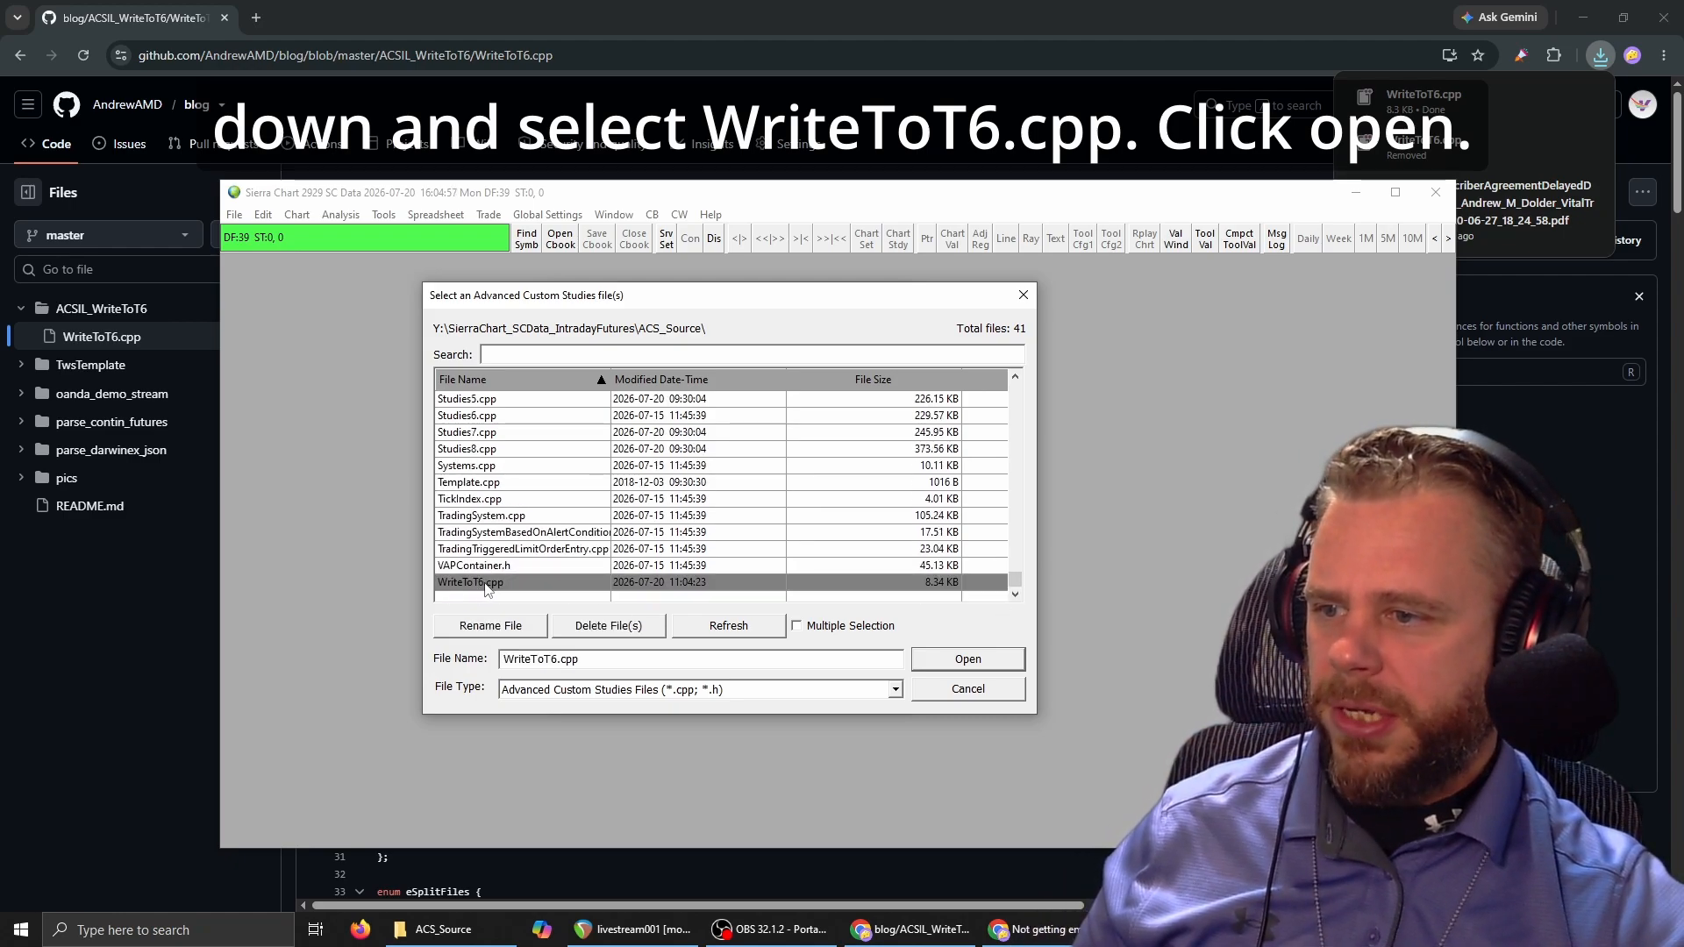
left_click(958, 659)
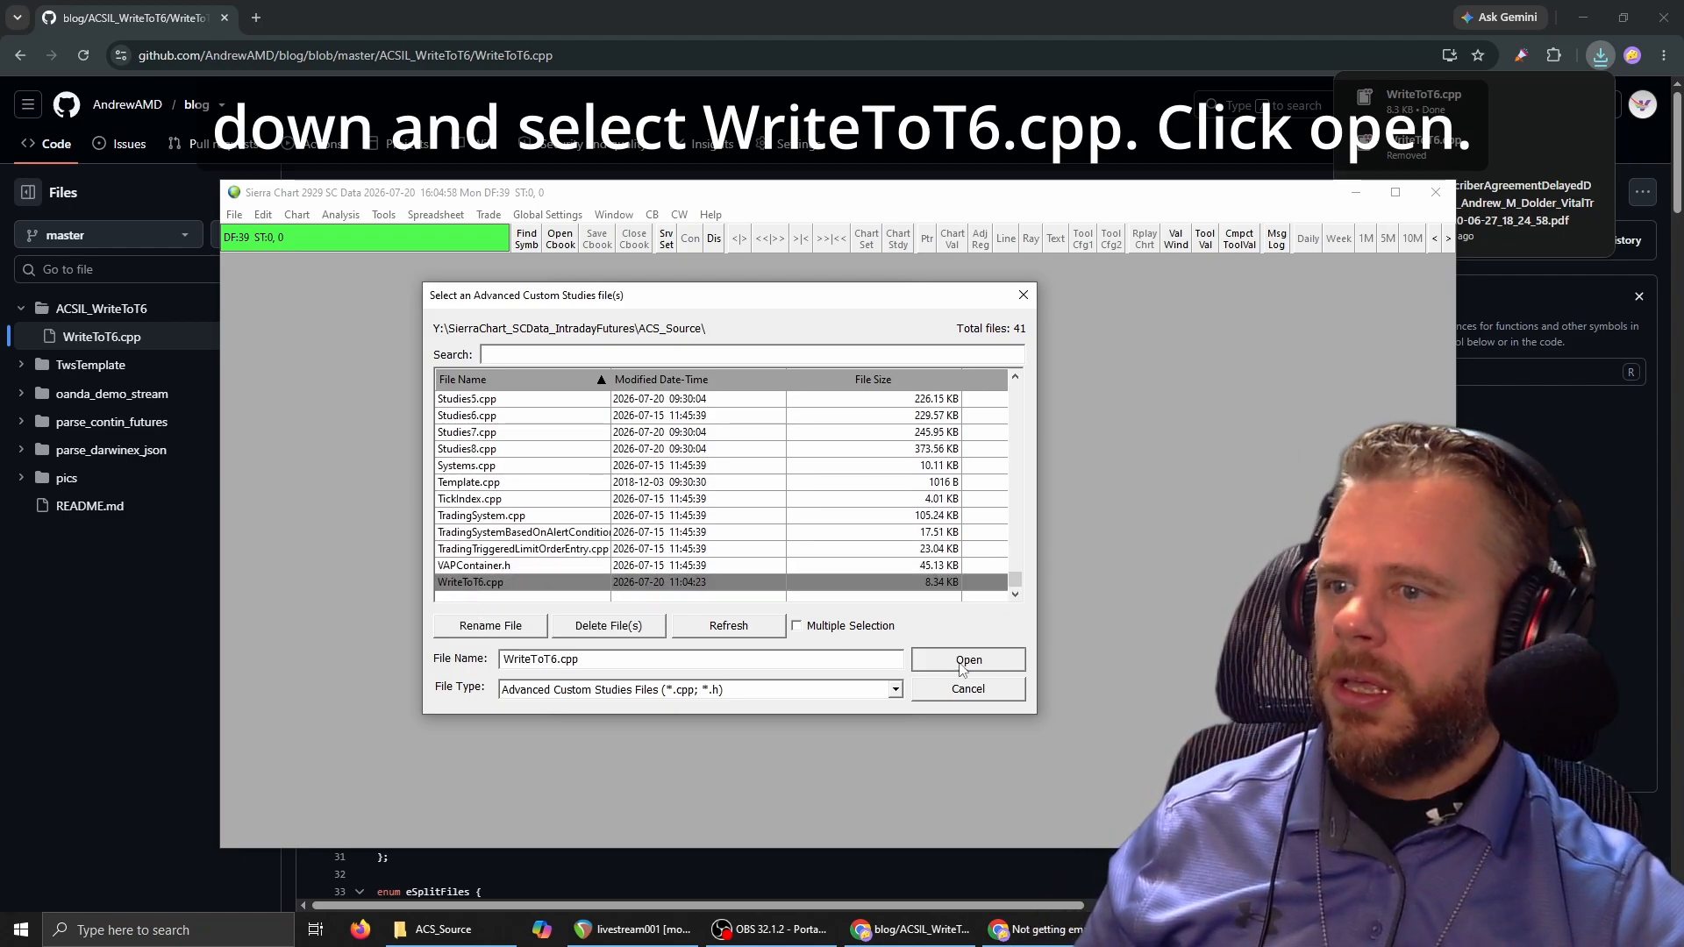
left_click(598, 321)
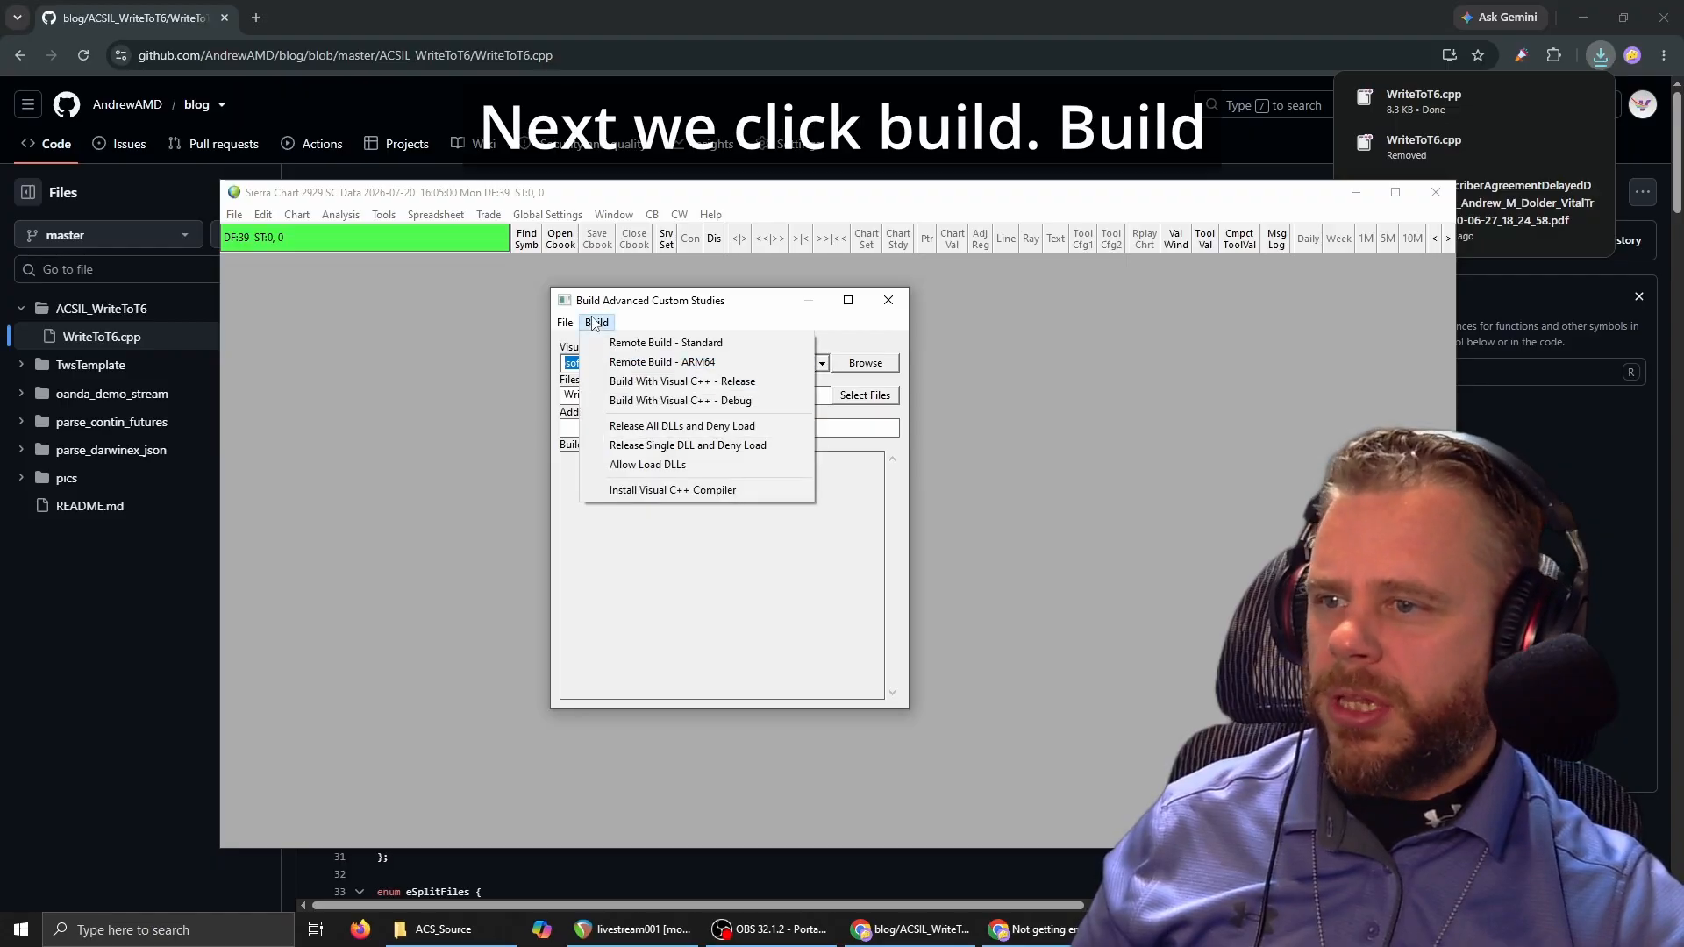
left_click(716, 382)
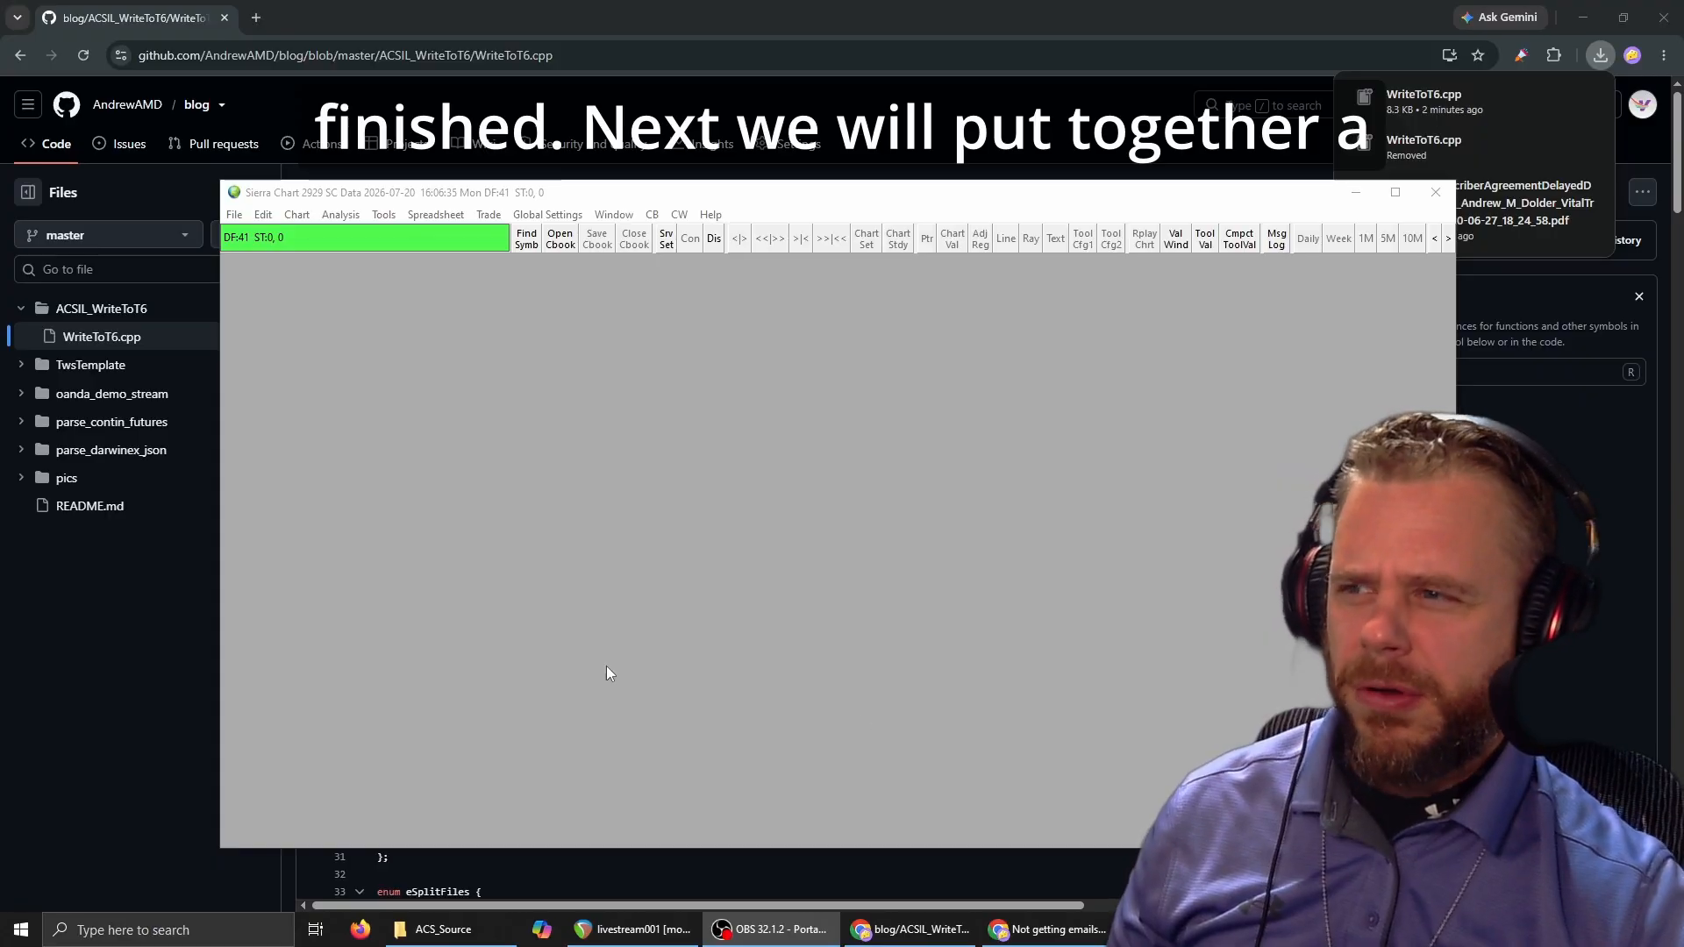
Find the September 2026 E-Mini S&P 500 contract (ESU26-CME) under Futures - CME and open its intraday chart.
left_click(235, 215)
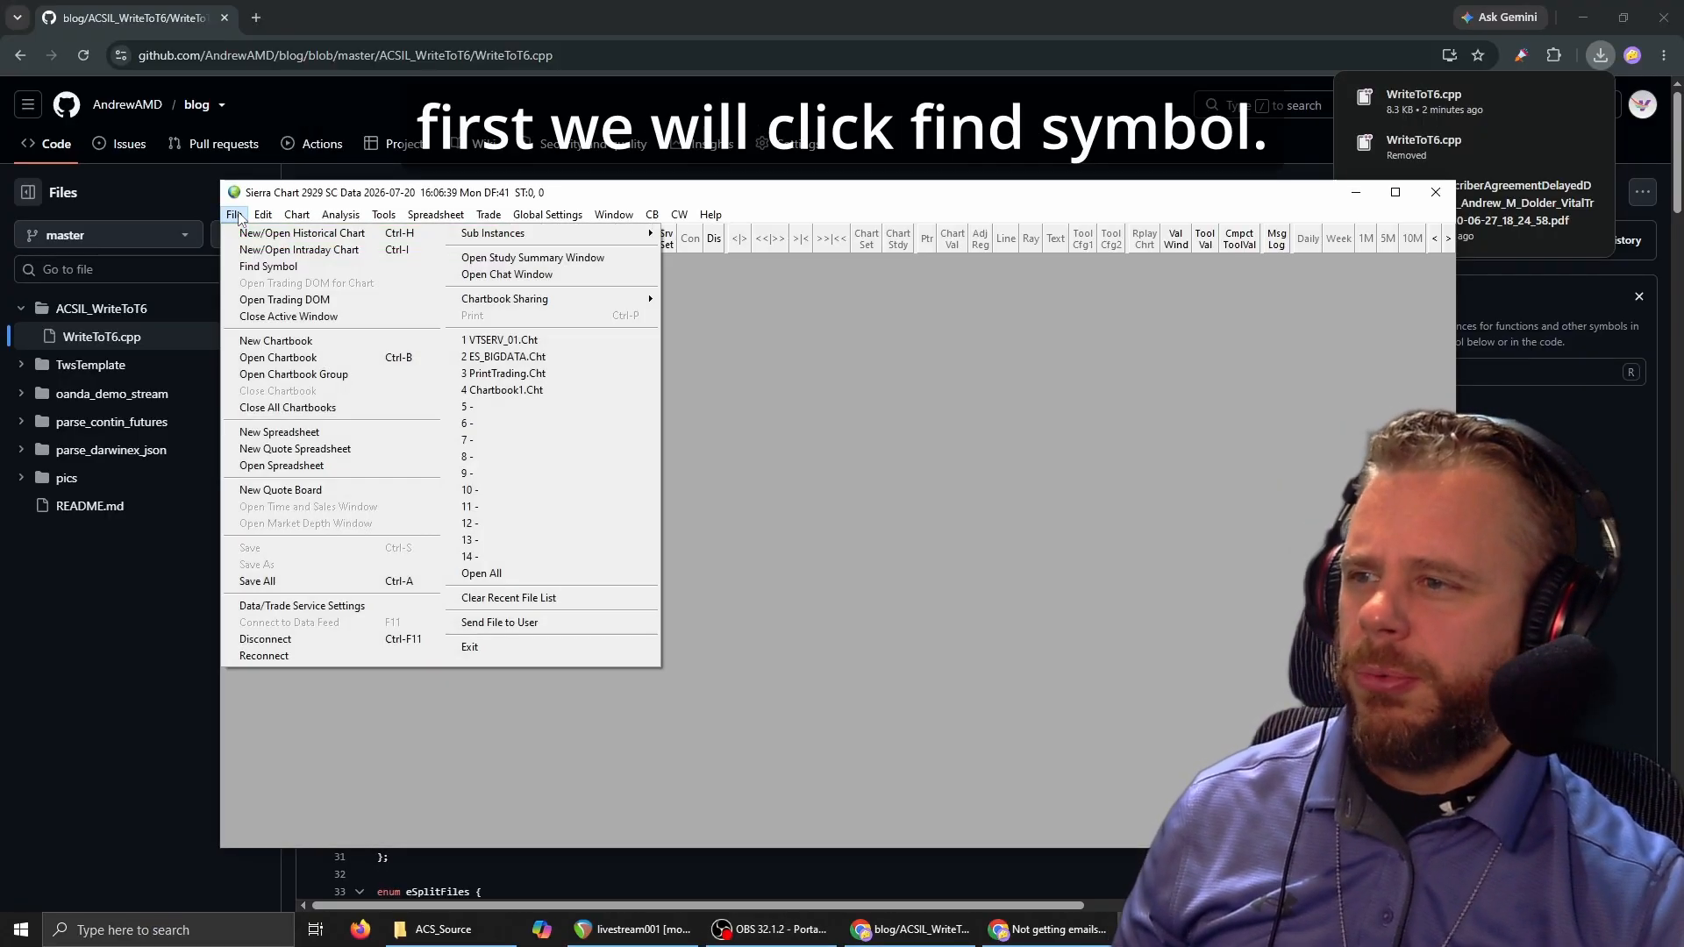
left_click(263, 262)
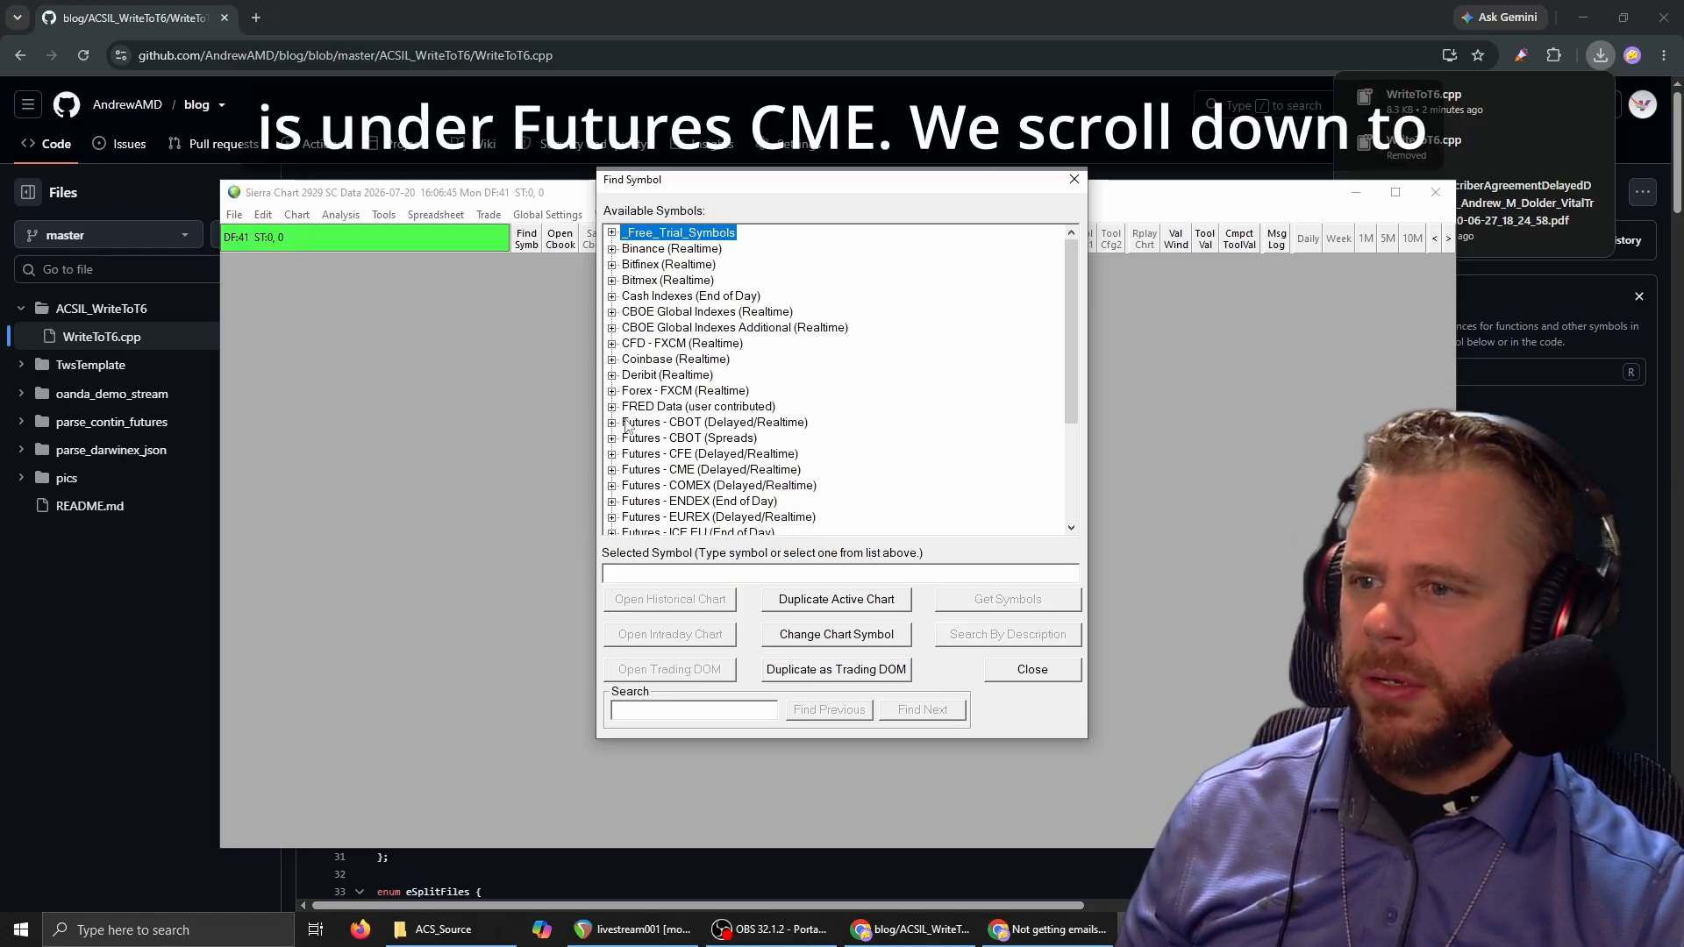
left_click(614, 470)
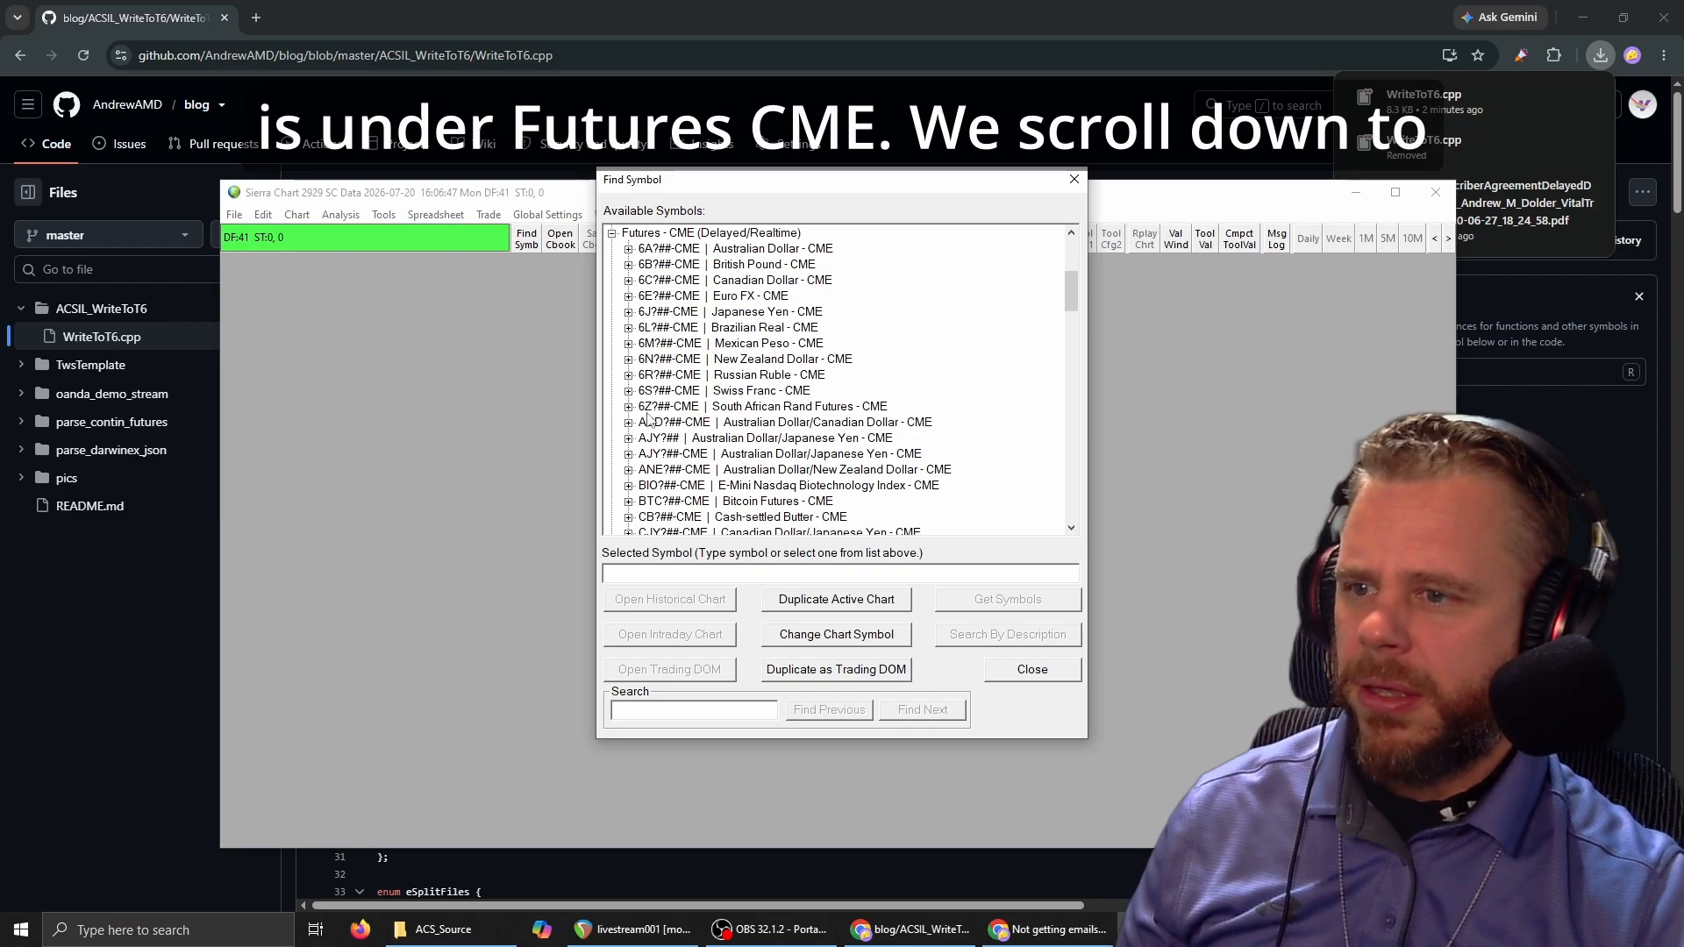
scroll(735, 367, "down", 3)
scroll(736, 366, "down", 2)
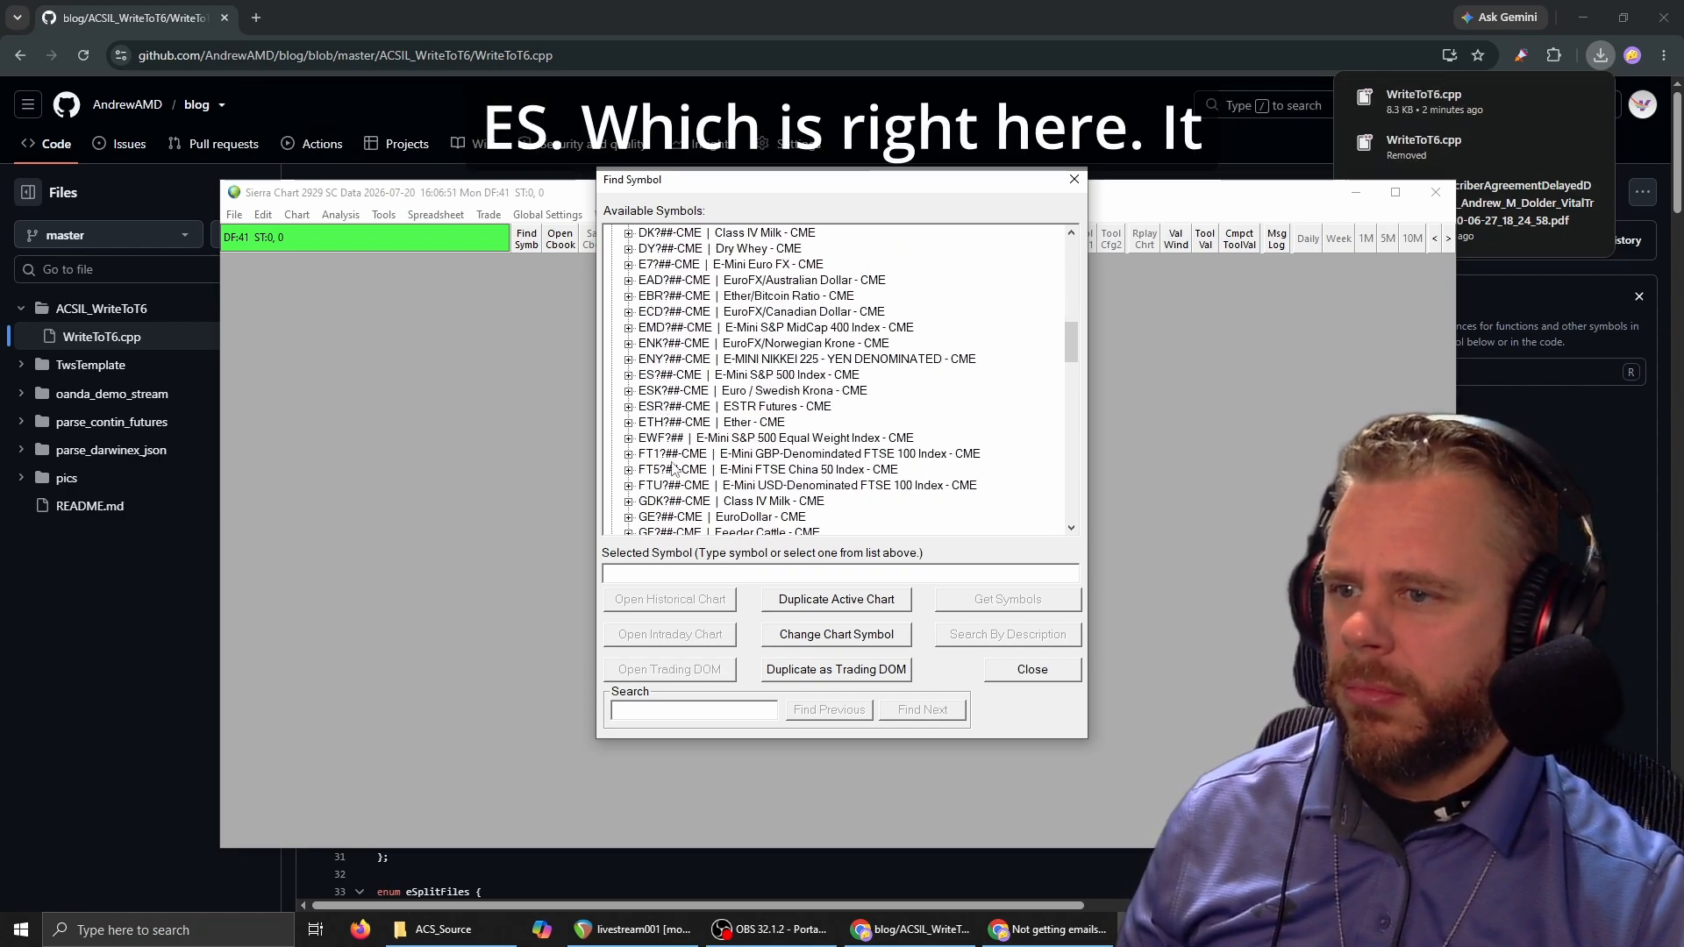
left_click(649, 375)
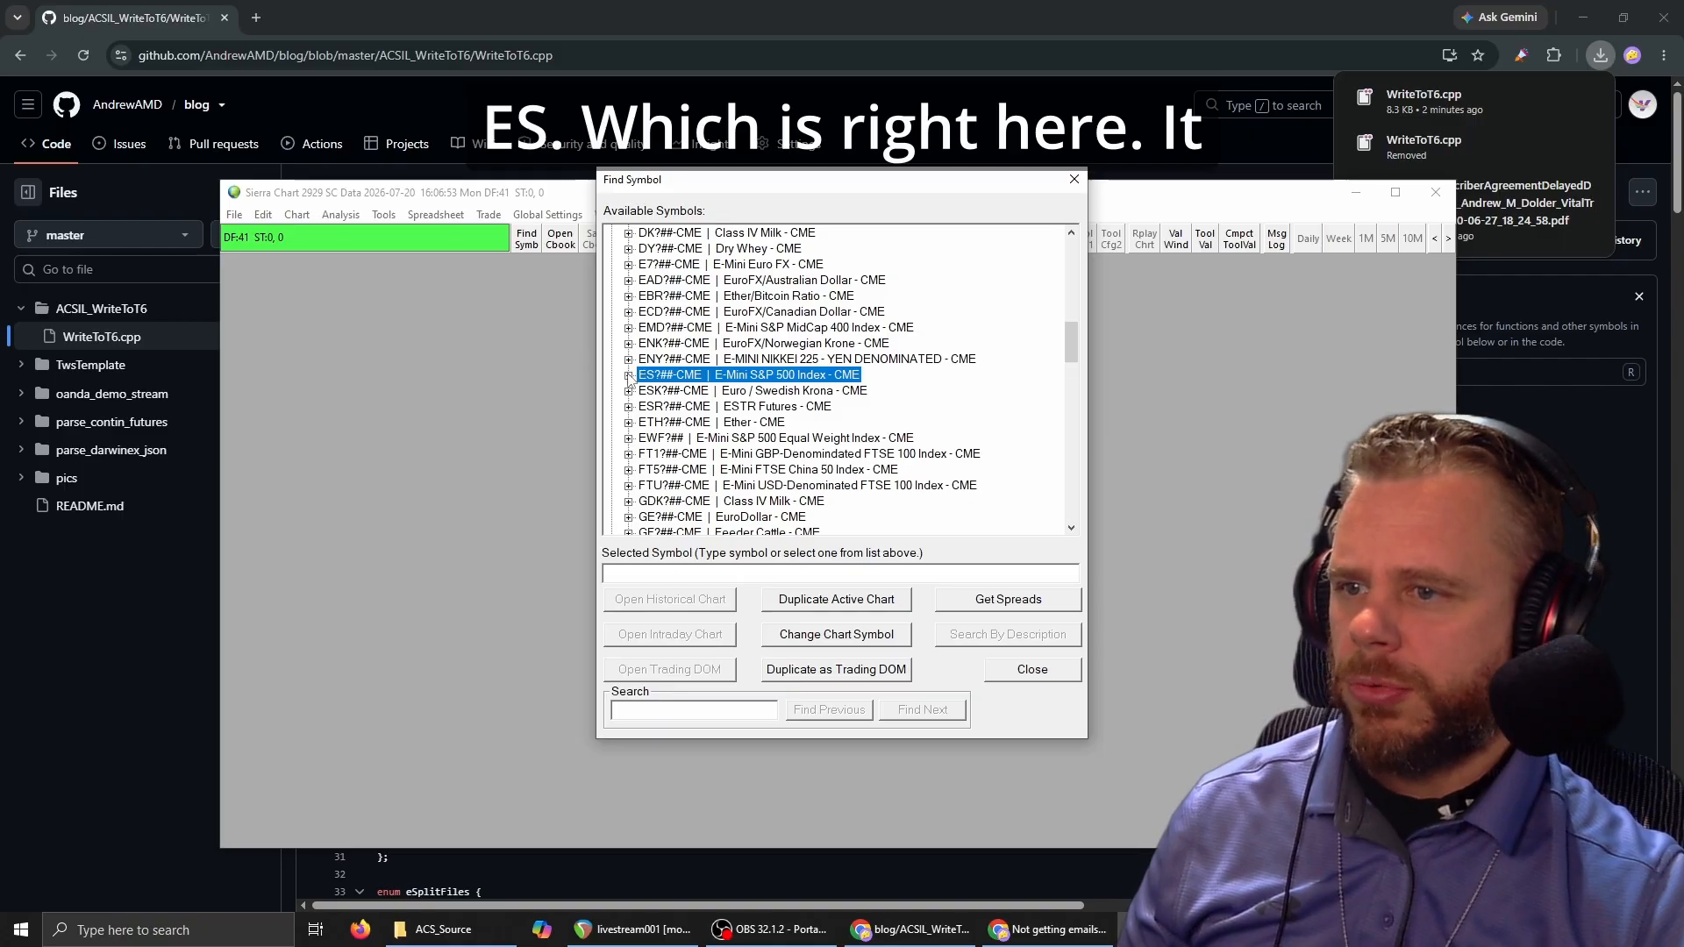
left_click(628, 374)
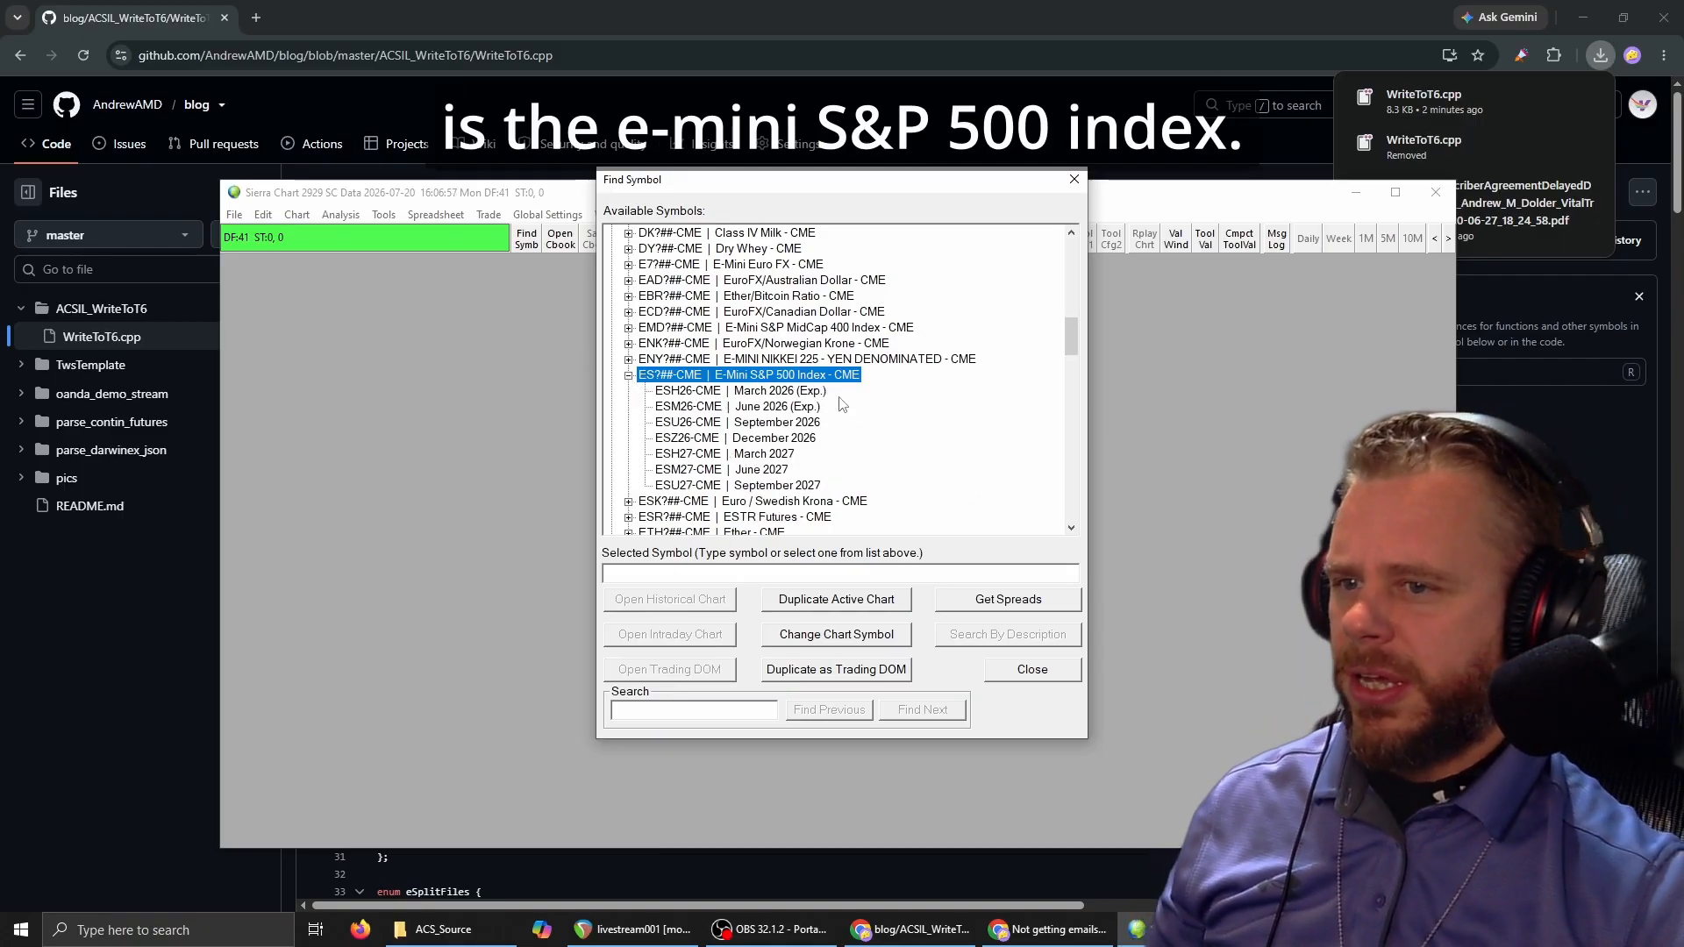
left_click(740, 423)
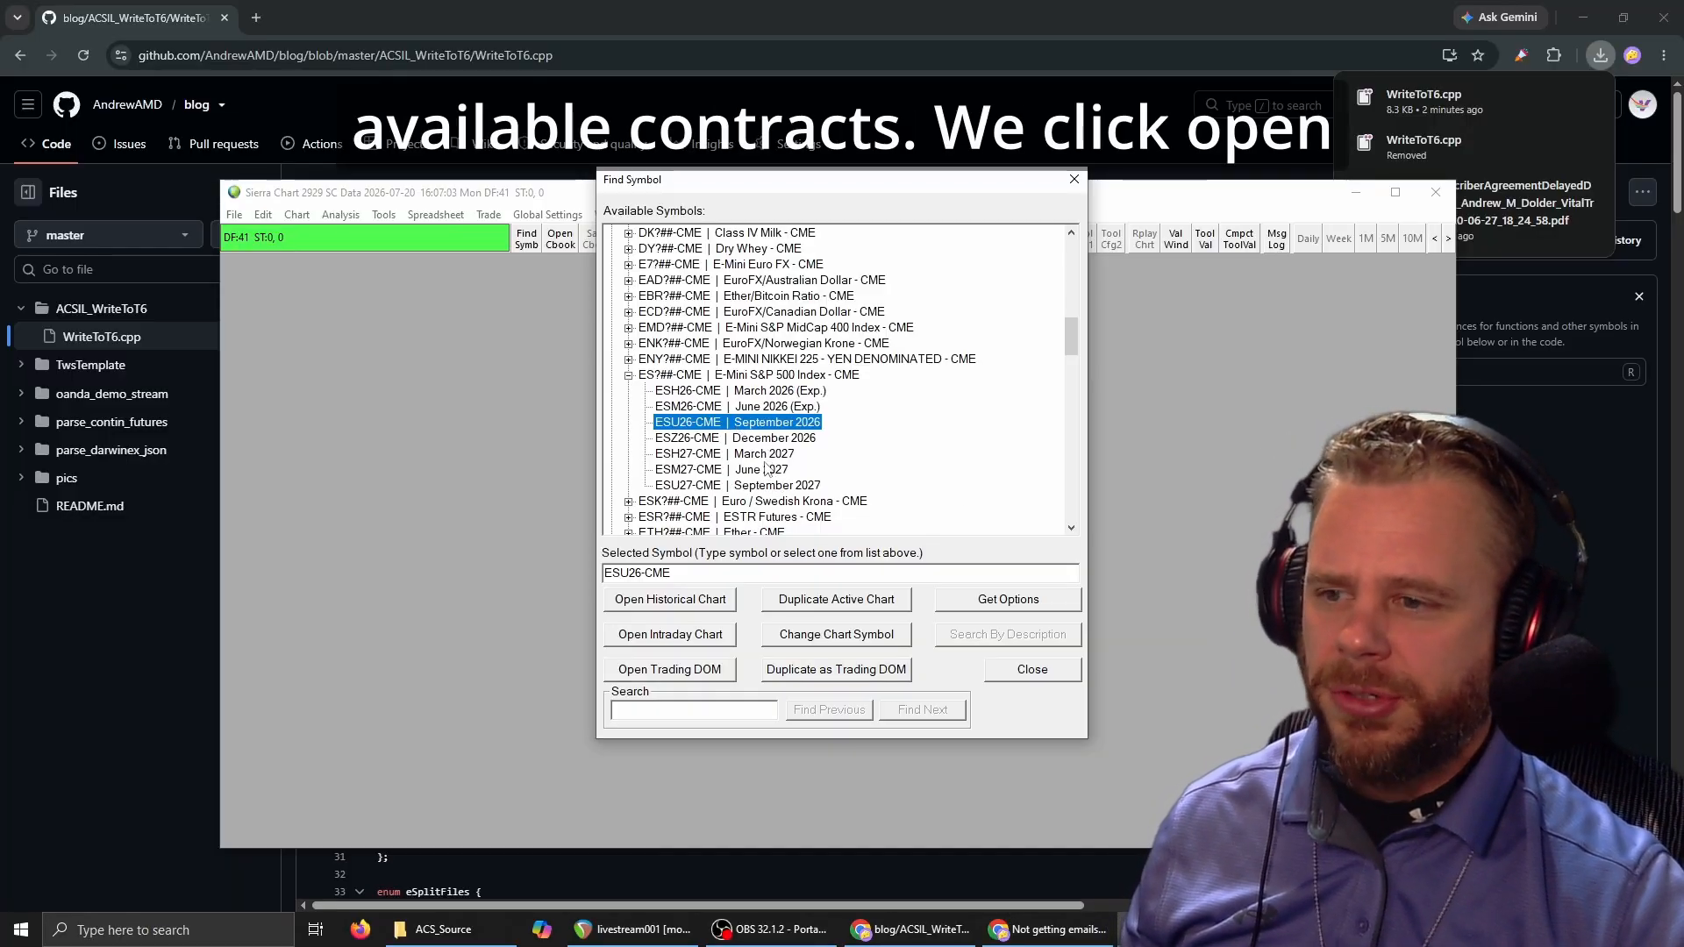
left_click(671, 636)
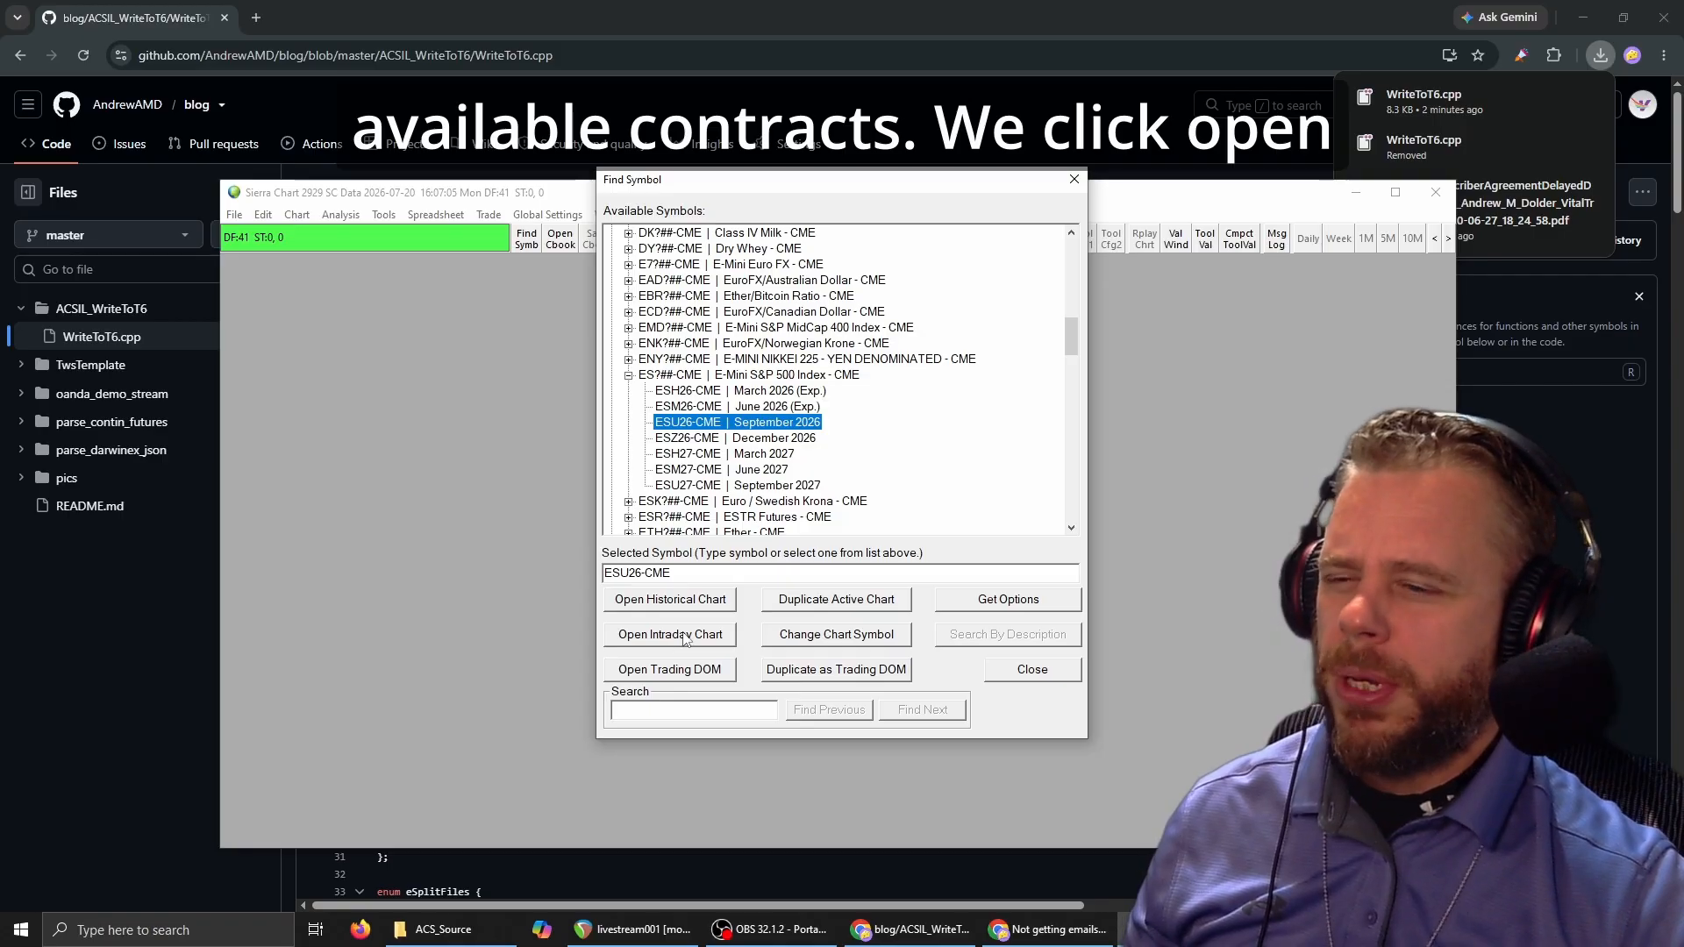
left_click(1076, 181)
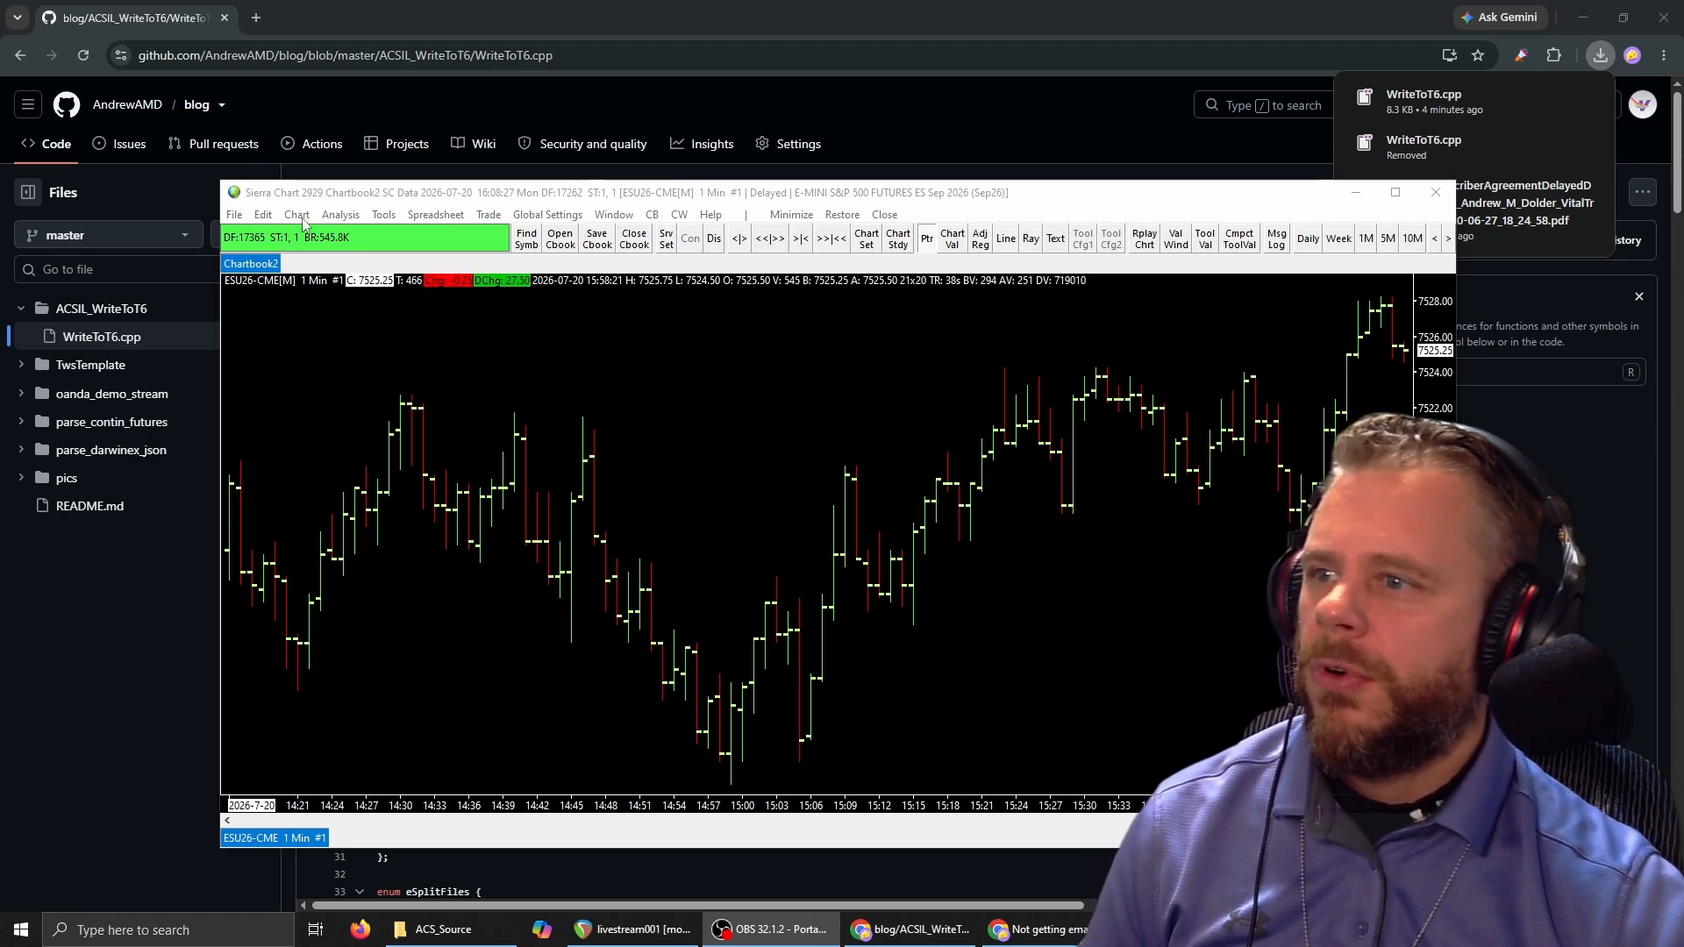
Set the chart's Continuous Contract setting to Continuous Futures Contract - Date Rule Rollover and apply it.
left_click(298, 215)
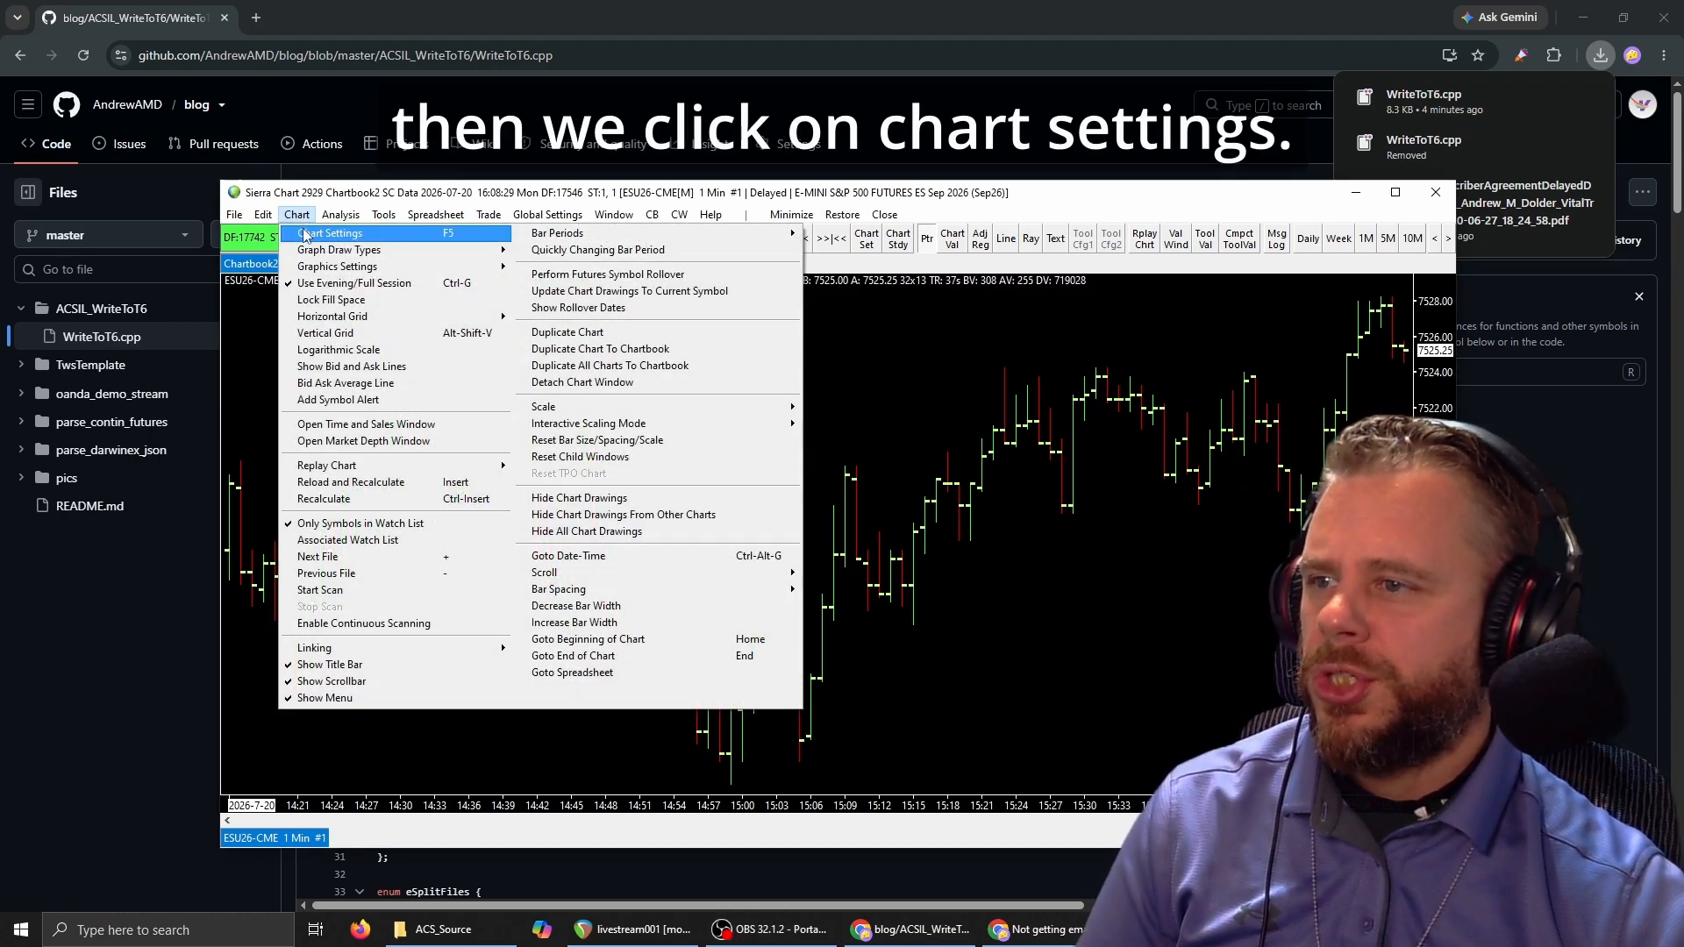
left_click(305, 234)
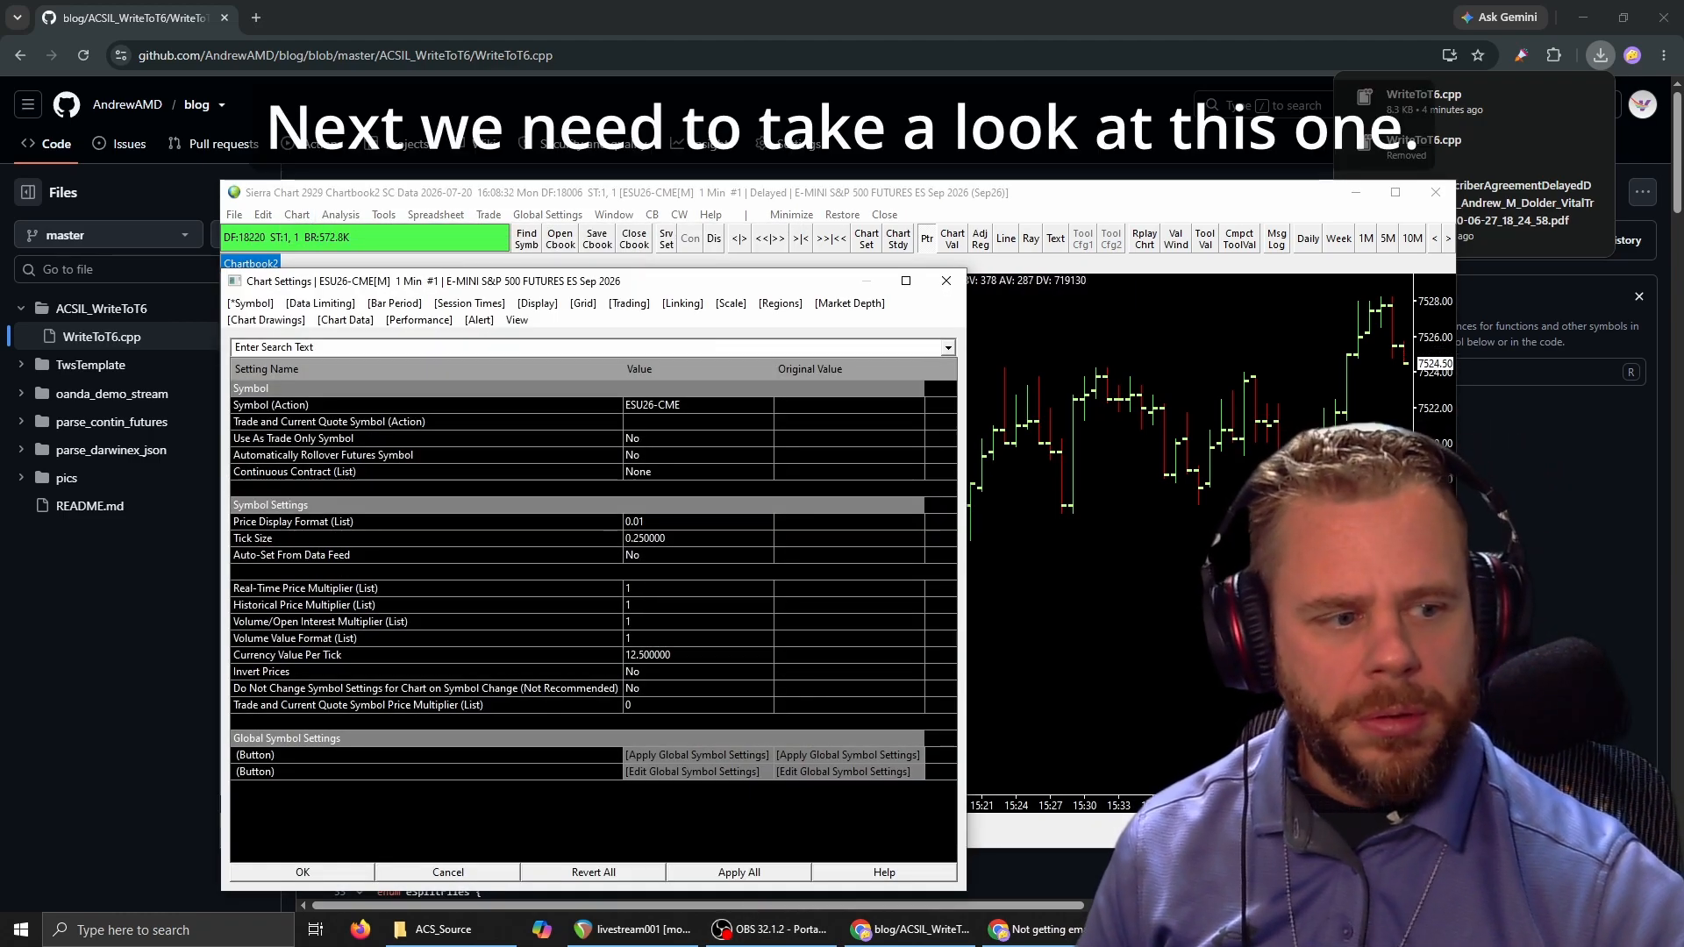
left_click(262, 473)
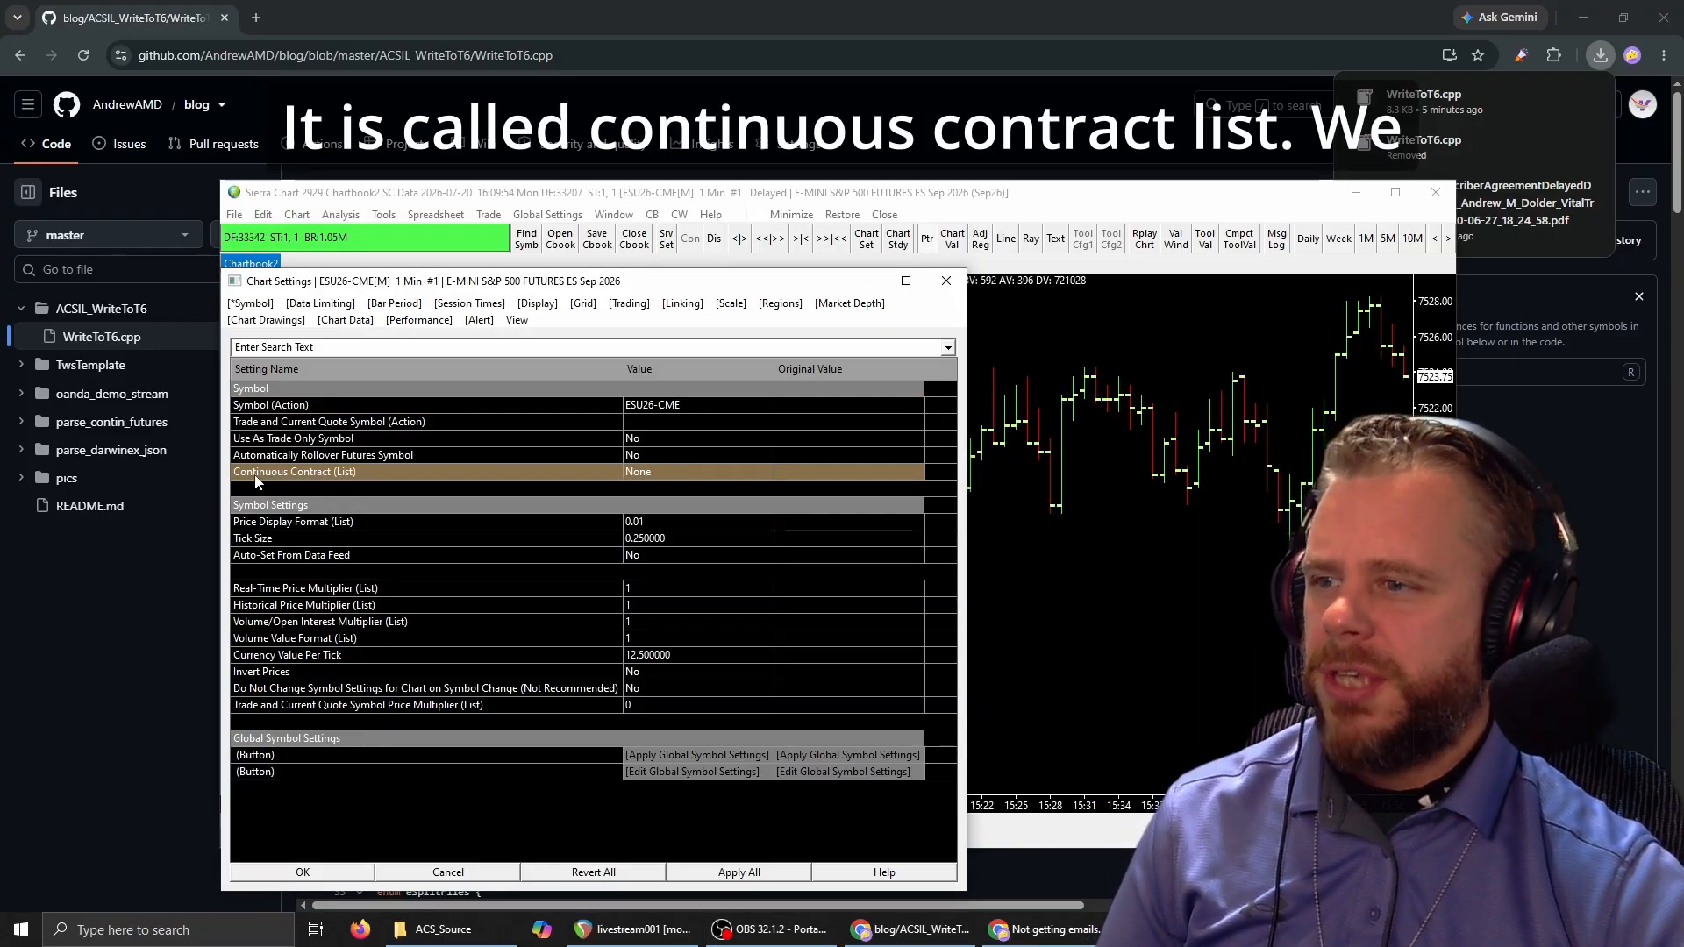
left_click(676, 478)
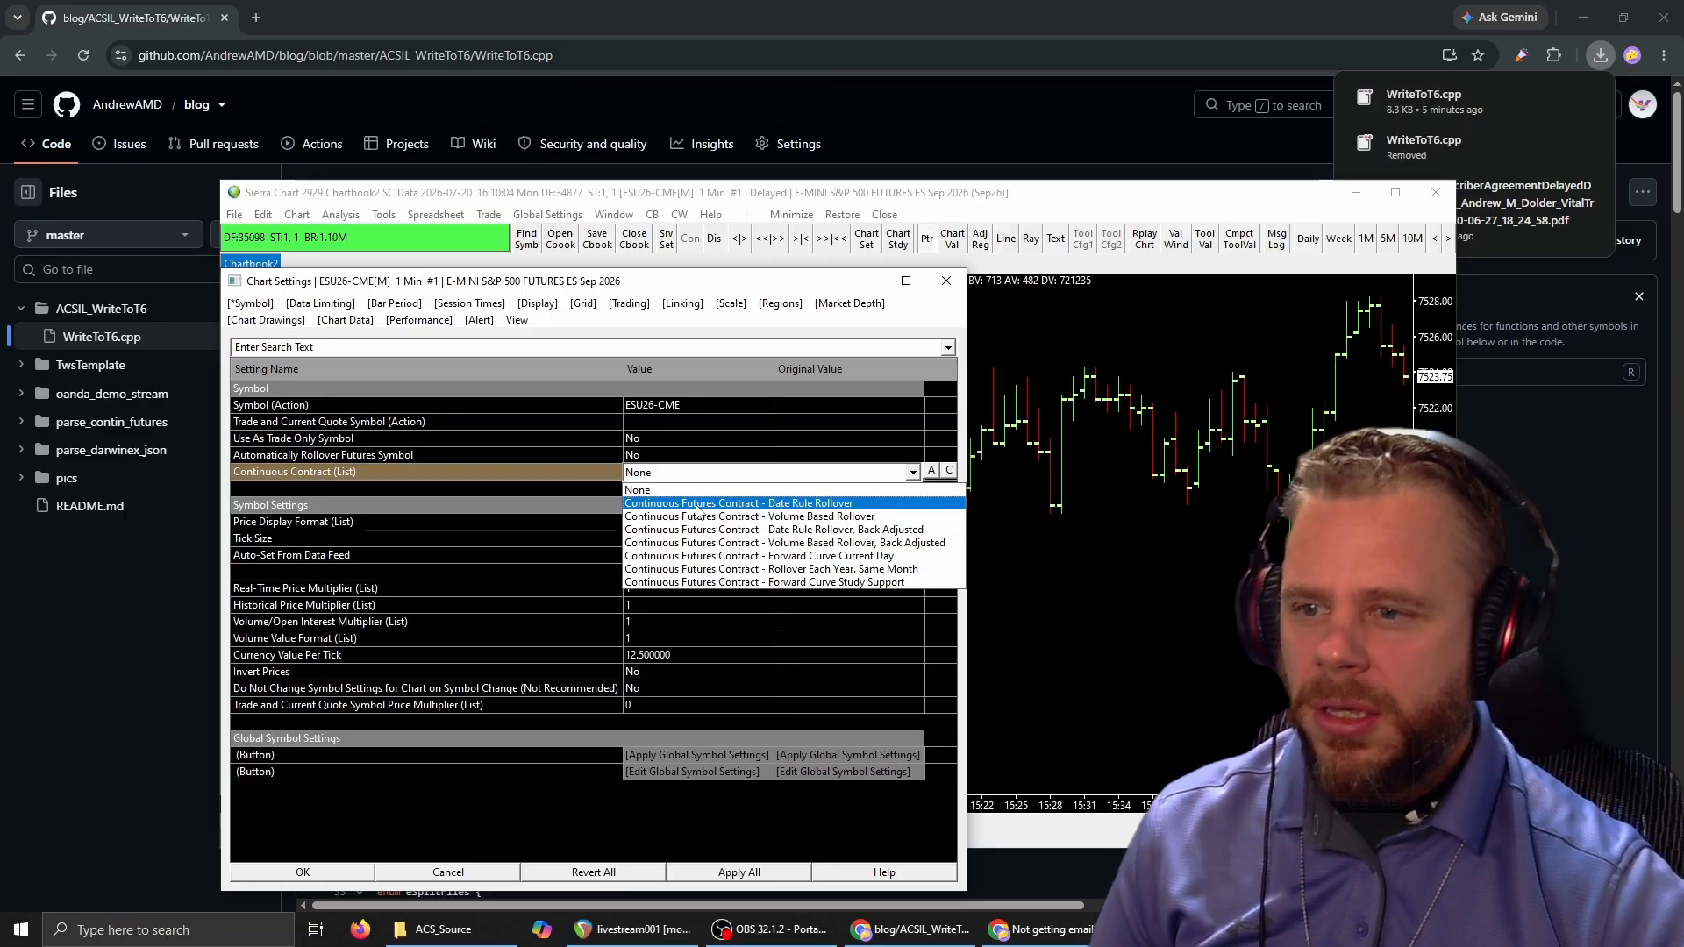
left_click(742, 505)
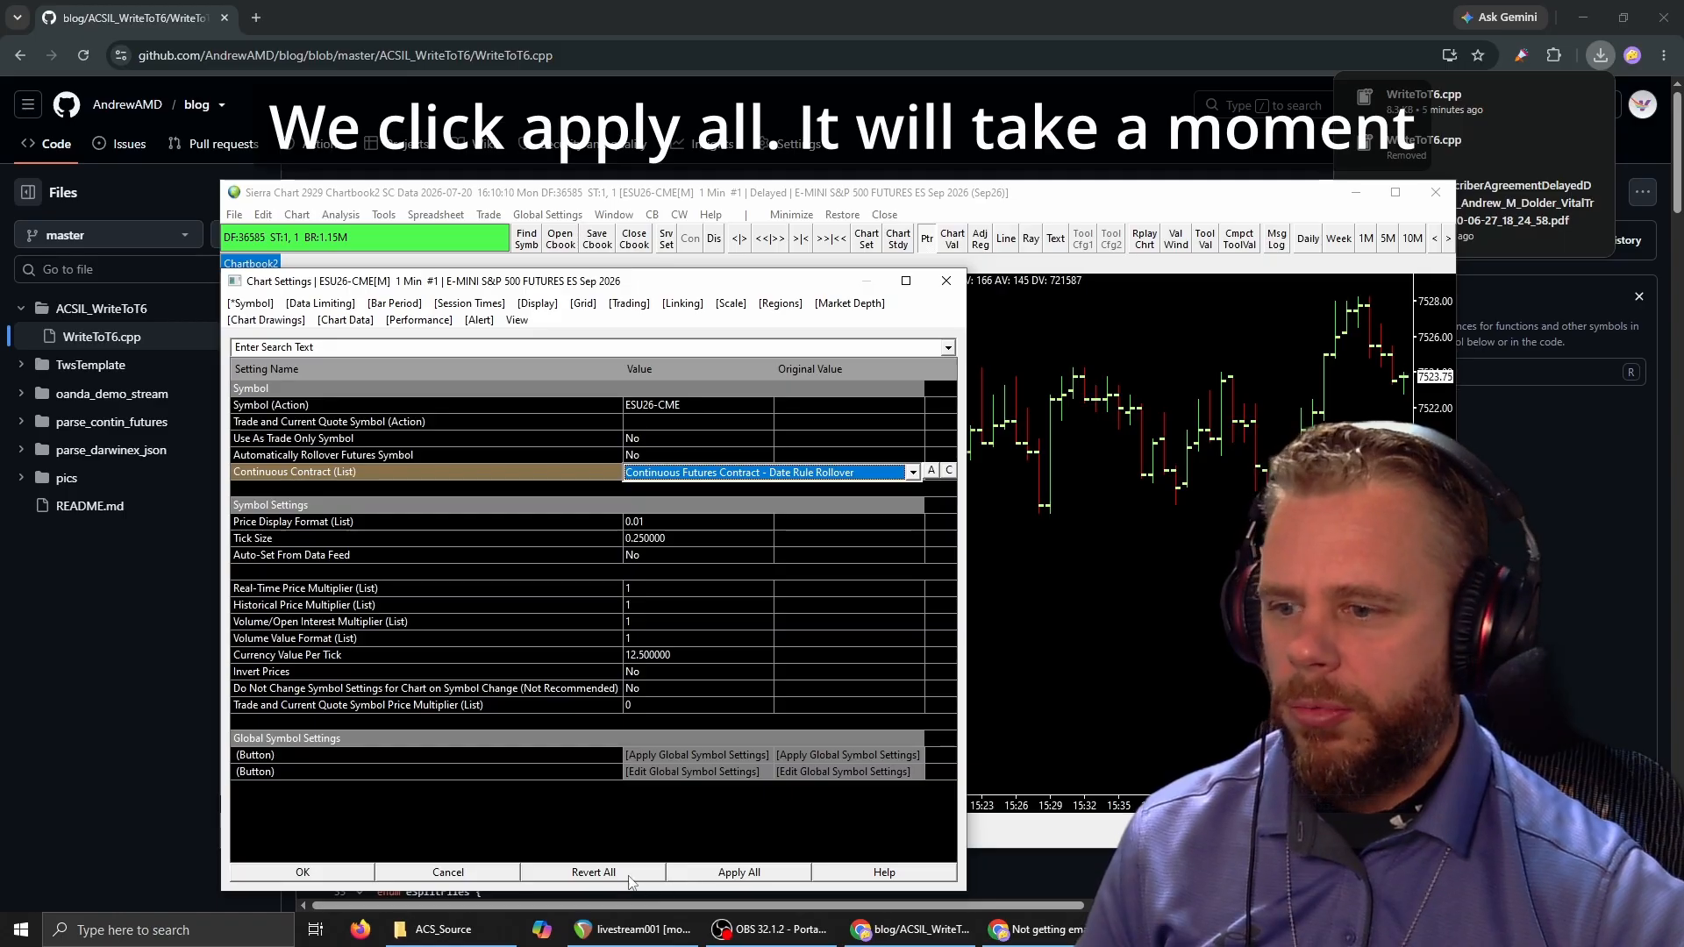
left_click(736, 873)
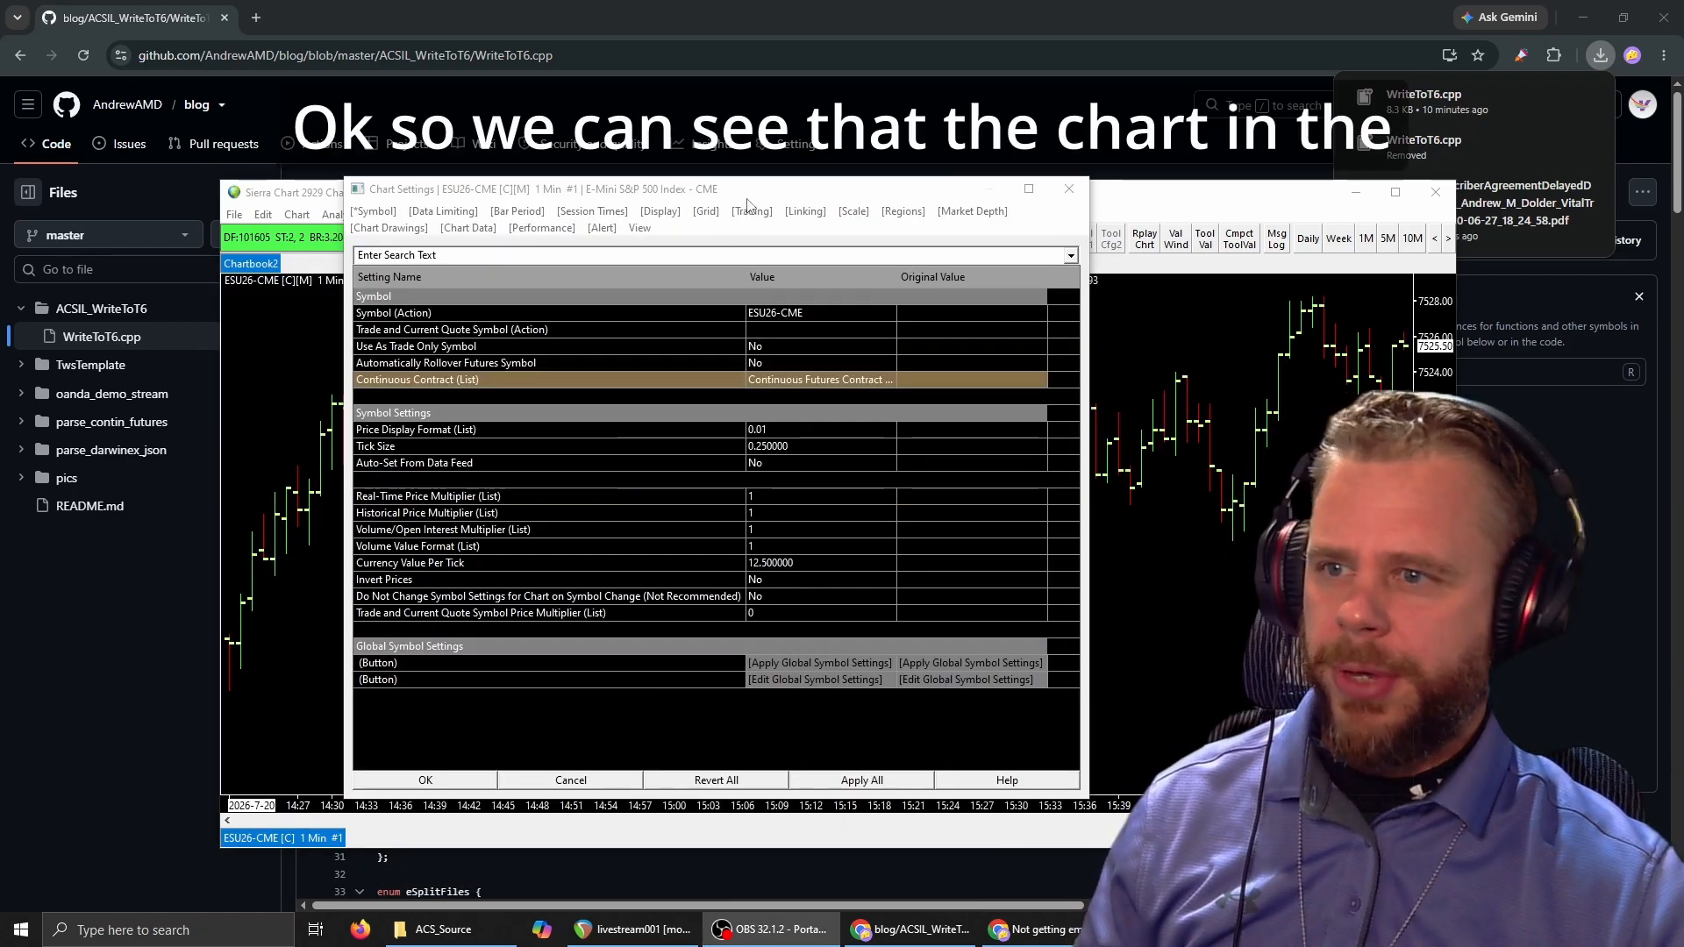
left_click_drag(749, 192, 799, 197)
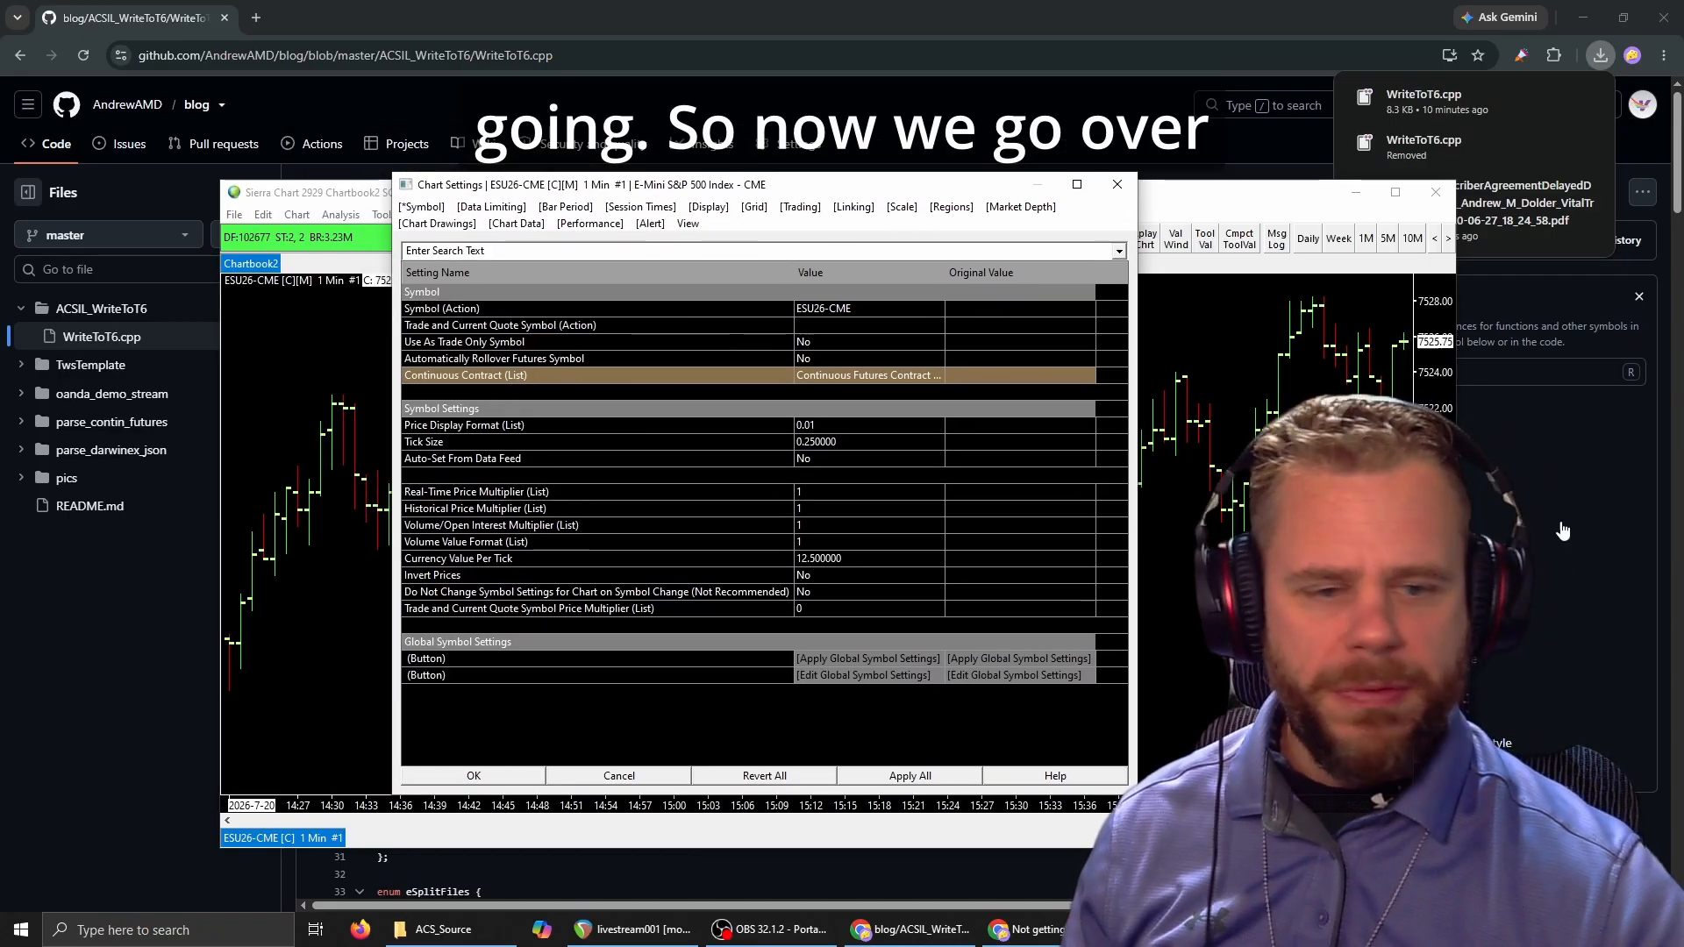
Set the chart's Load Data Limiting Method to Use Date Range in the data limiting settings.
left_click(497, 209)
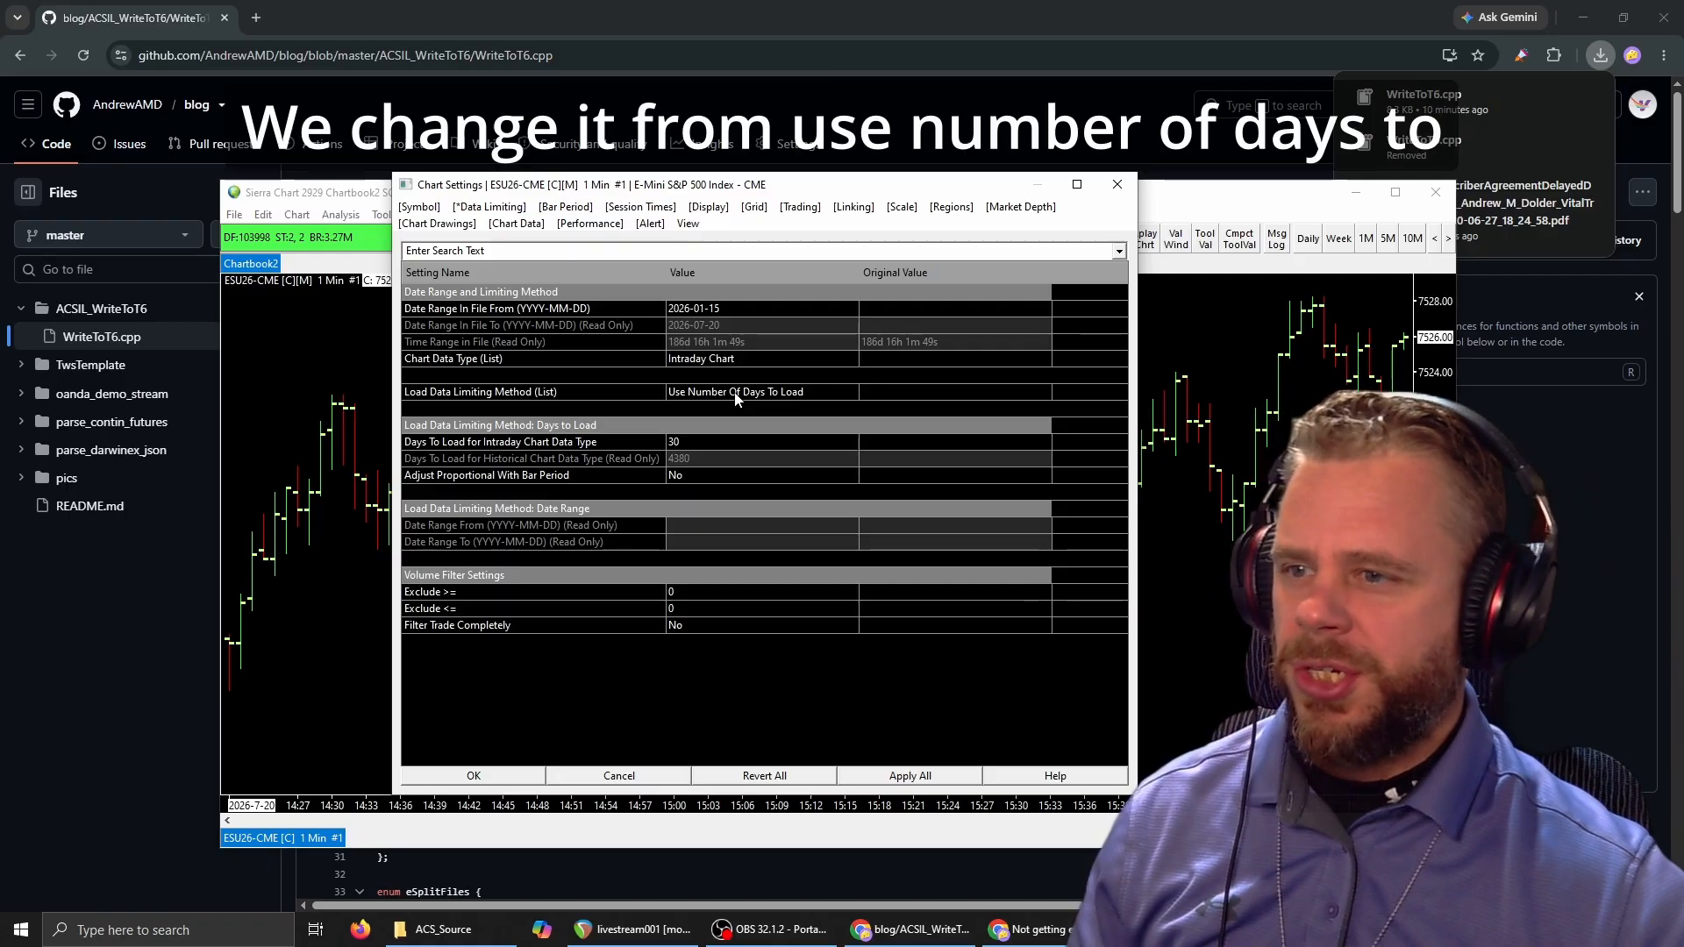
left_click(735, 396)
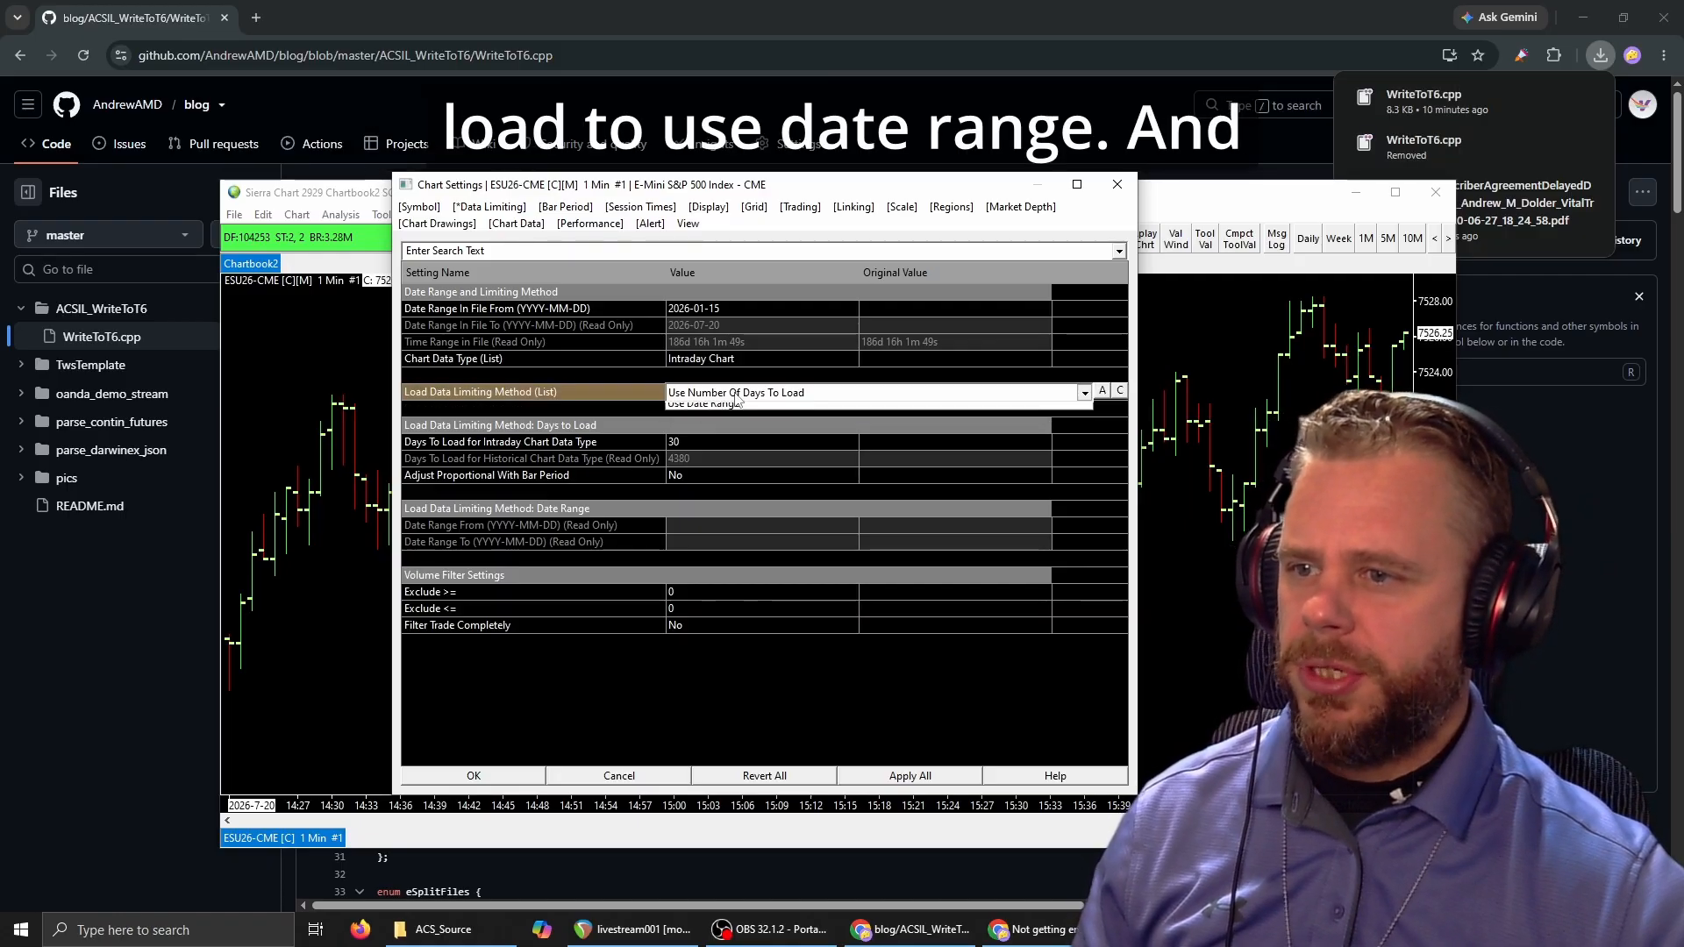
left_click(735, 396)
left_click(732, 424)
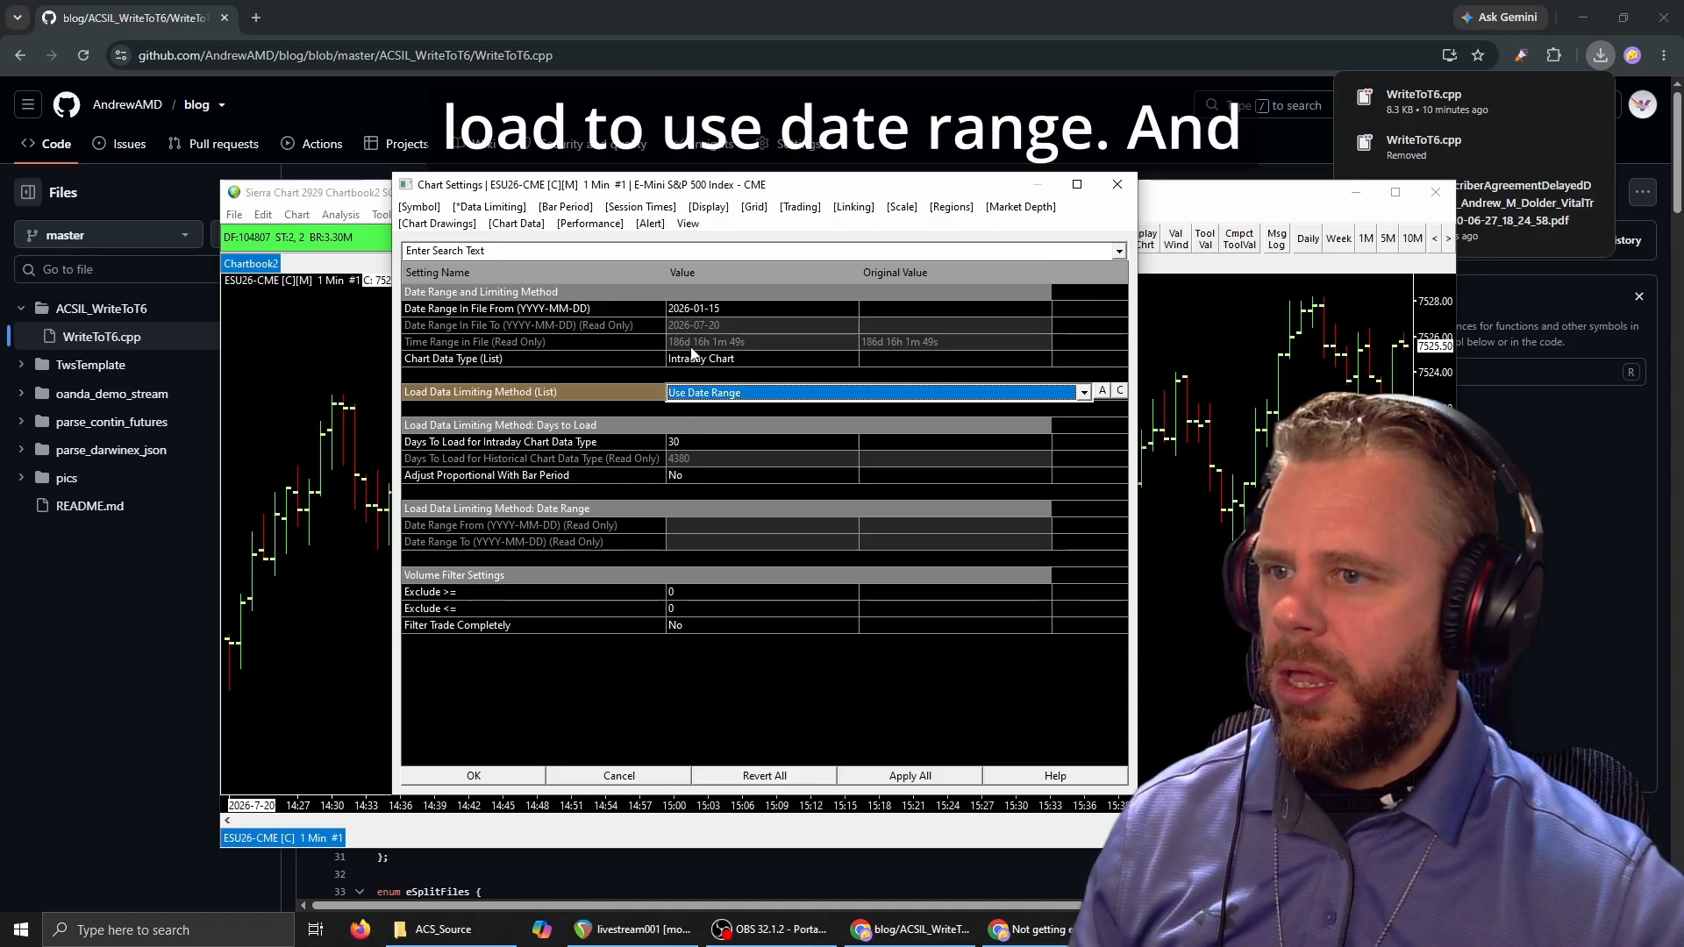
Set Date Range In File From to 2000-01-01.
left_click(716, 313)
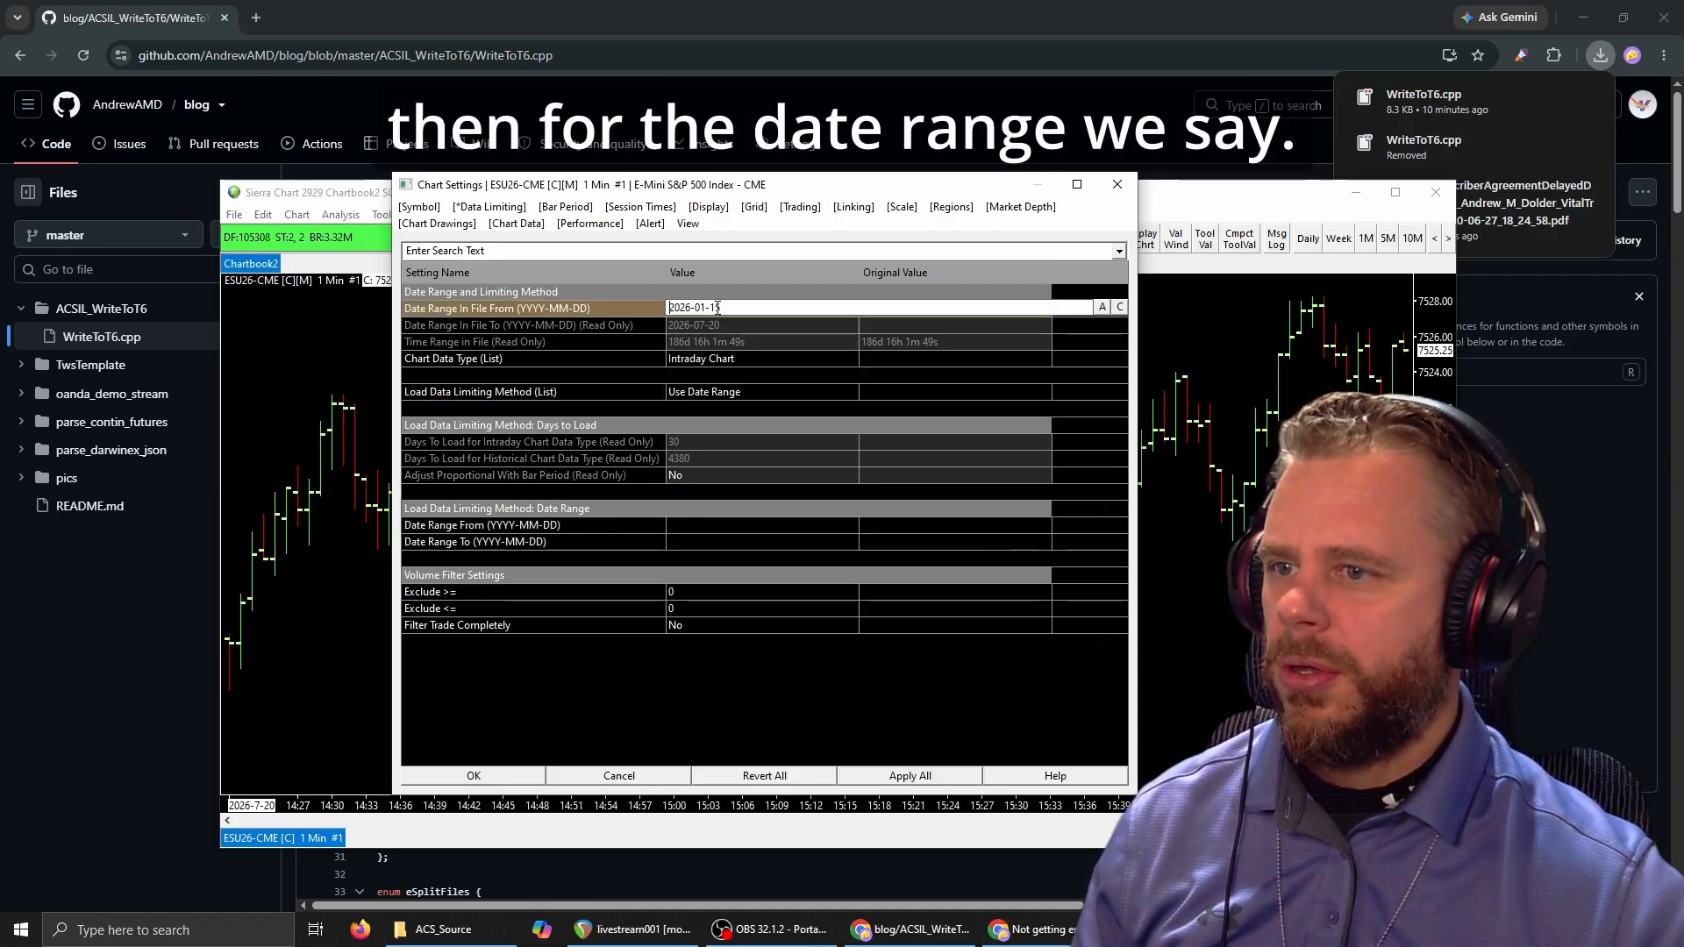
double_click(678, 309)
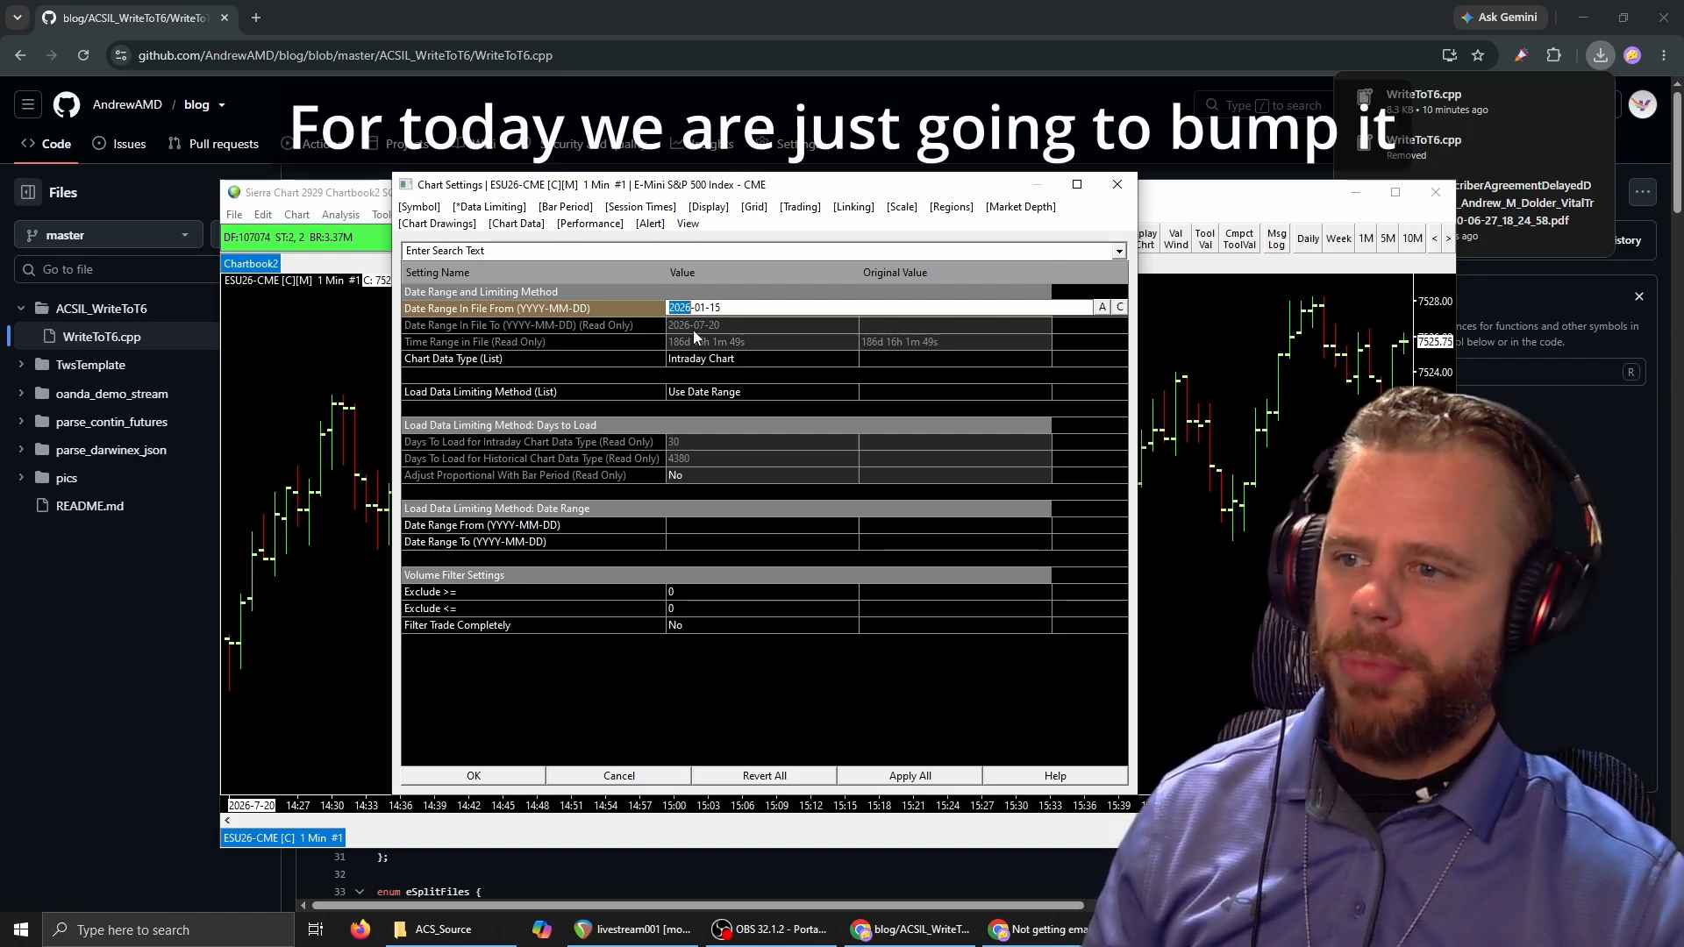
type("20")
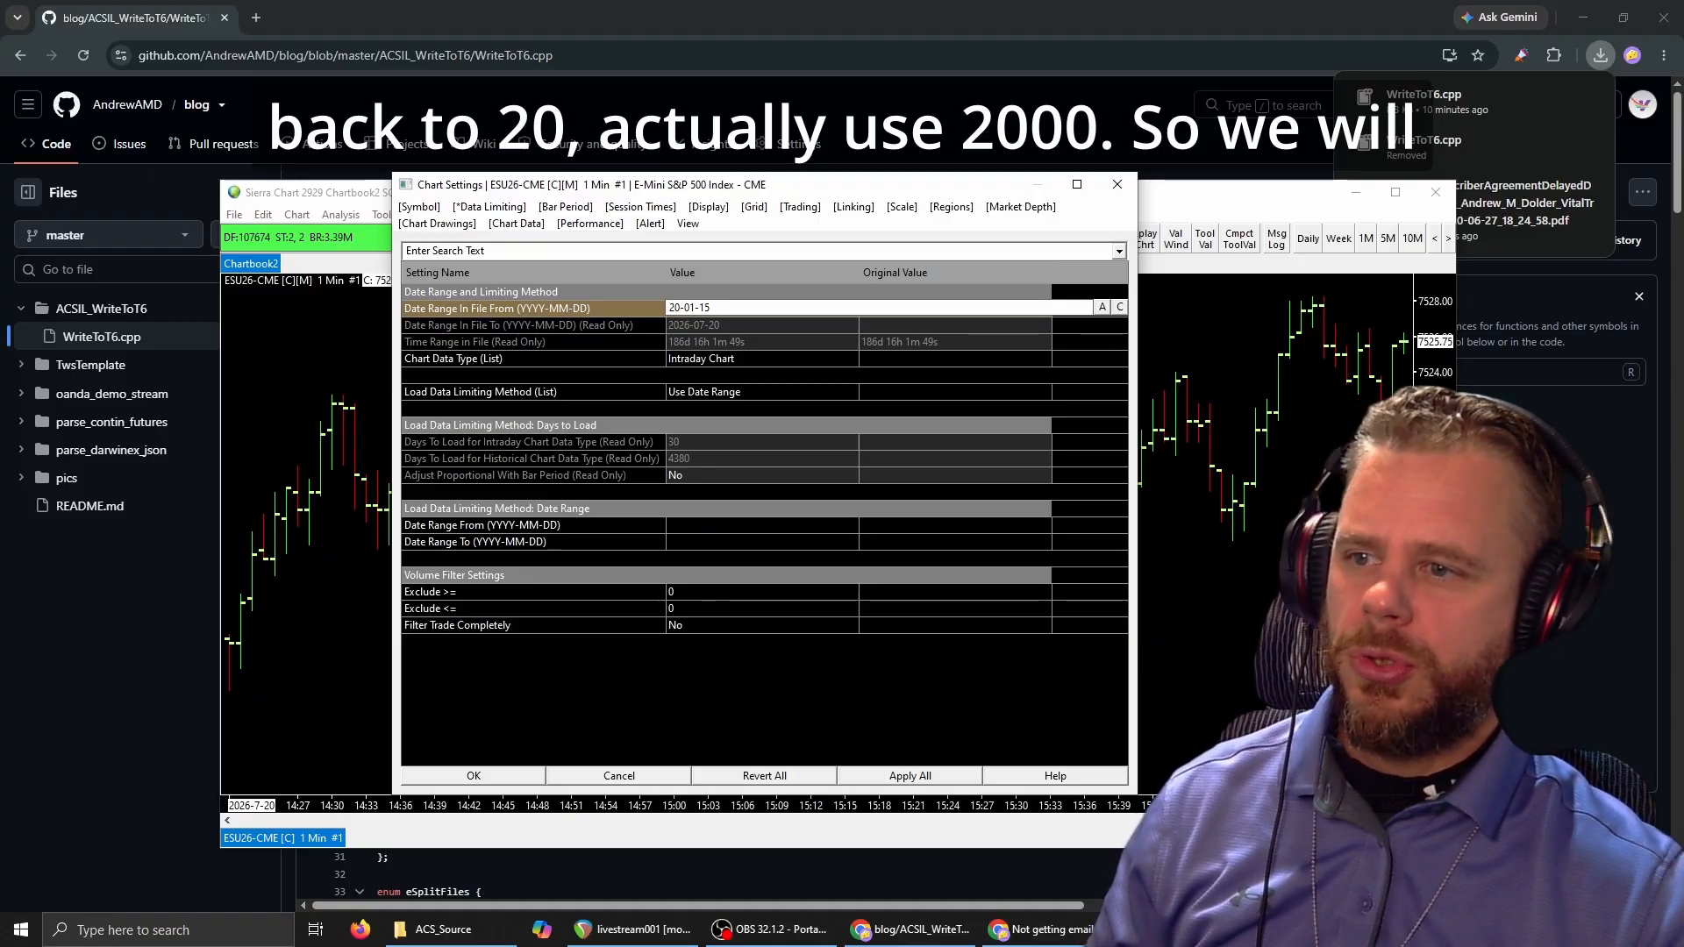
type("00-")
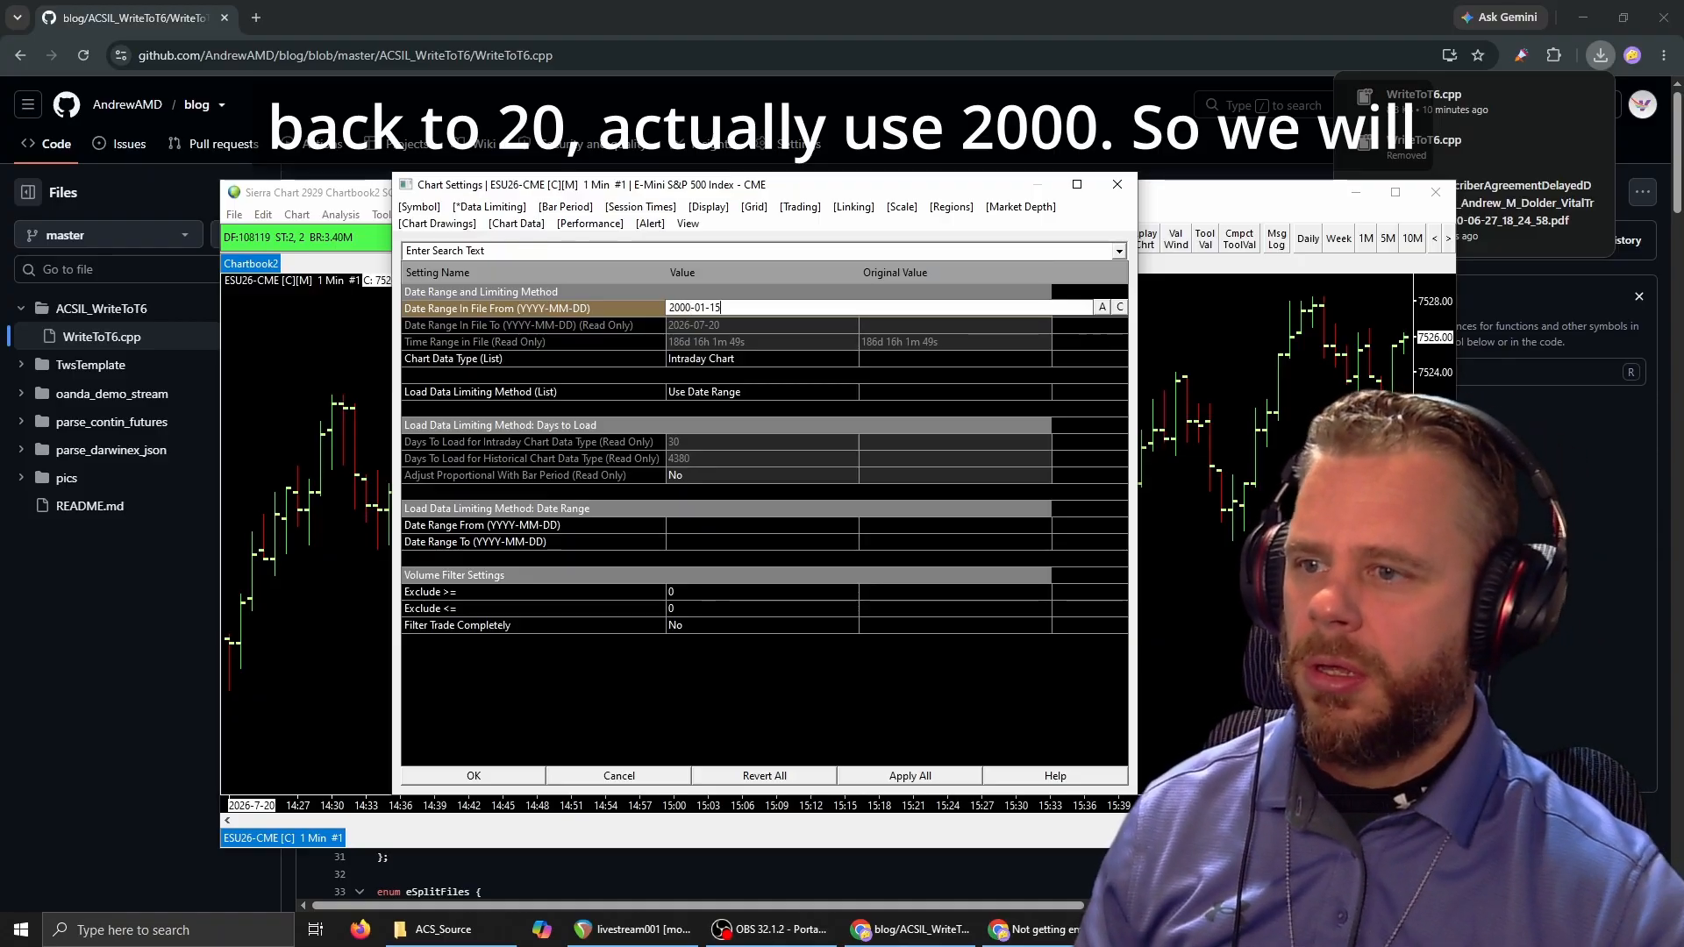
type("01")
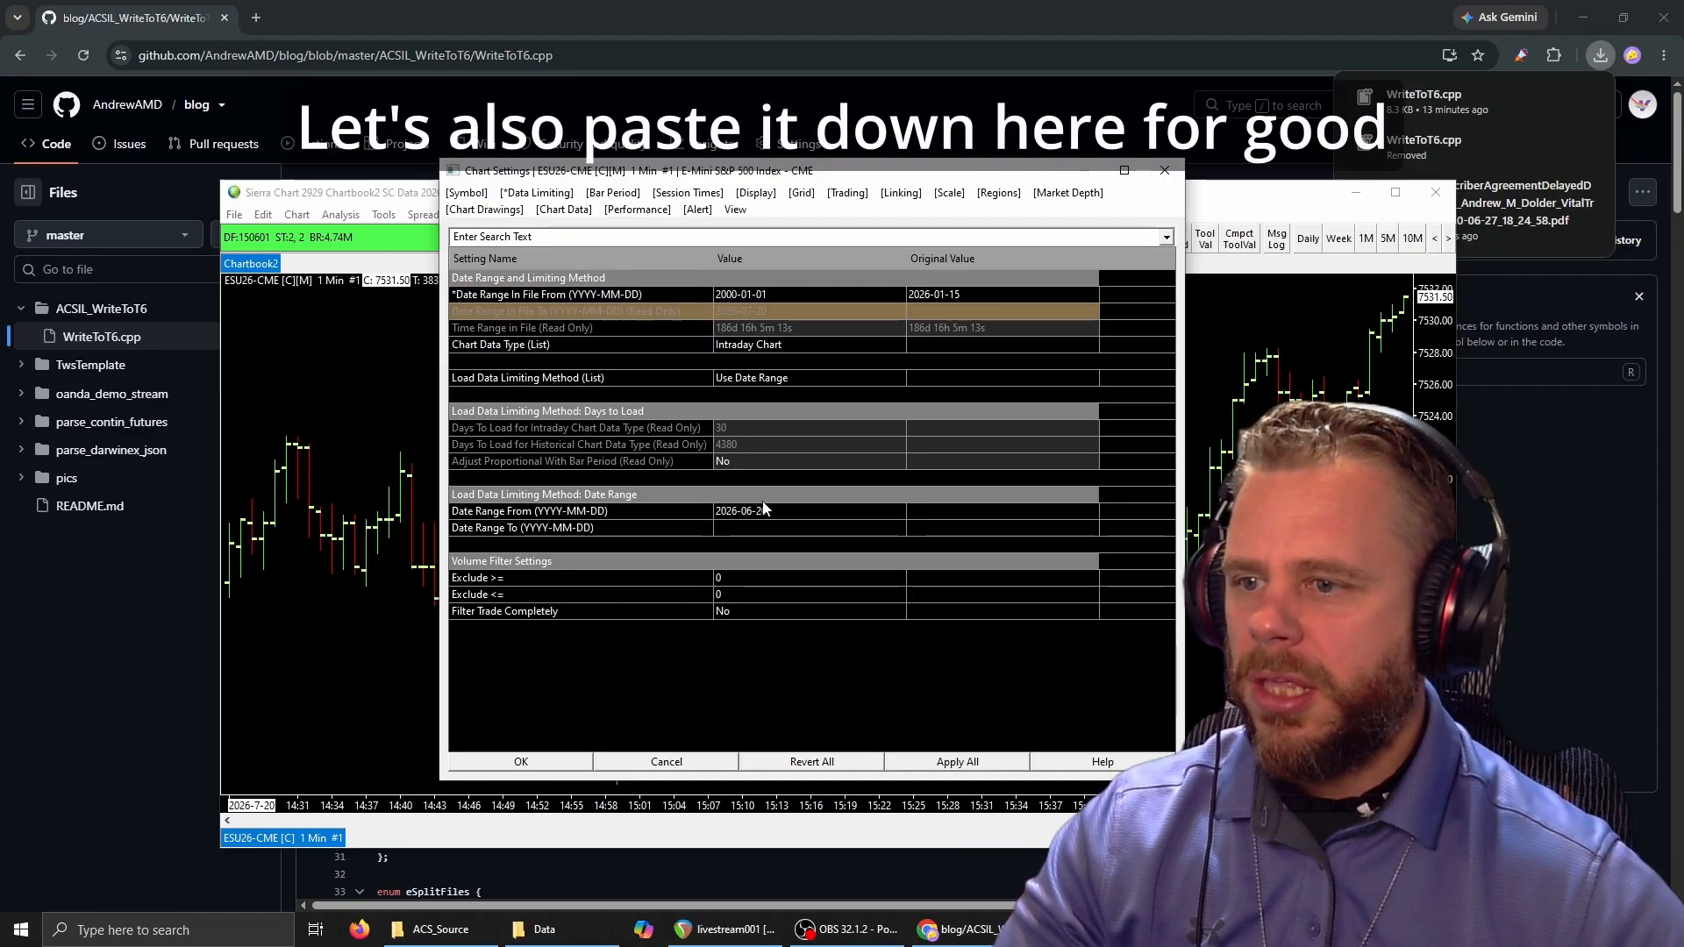
Set the data limiting Date Range From to 2000-01-01 as well and apply all chart settings.
left_click(795, 512)
left_click_drag(795, 511, 648, 518)
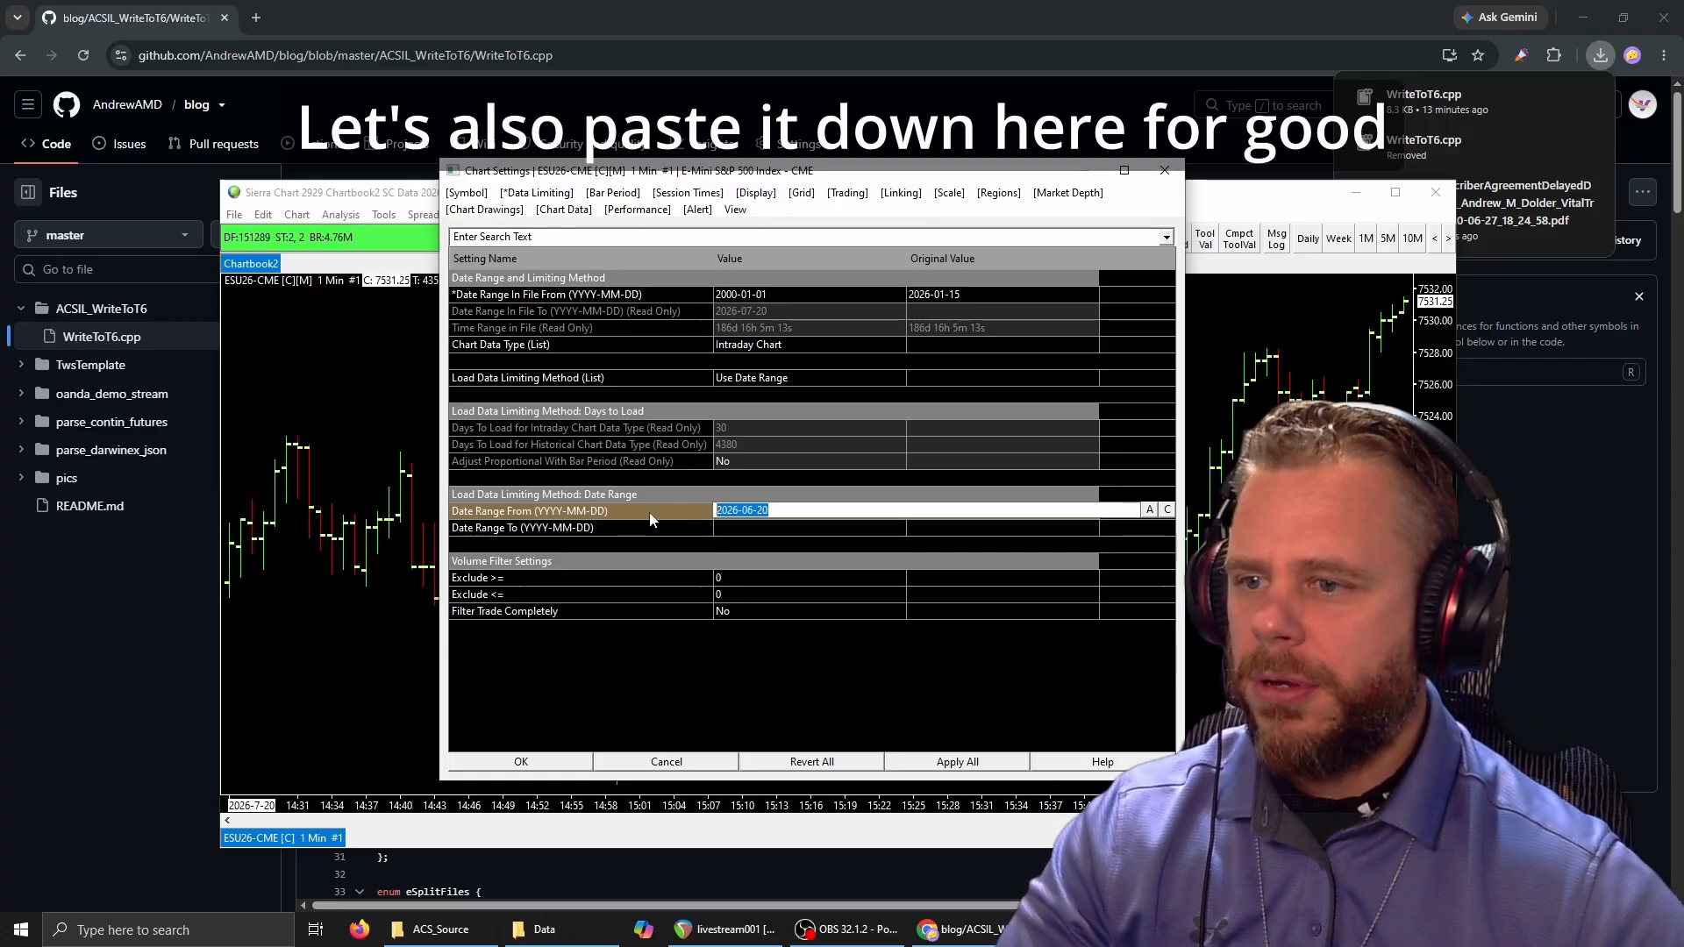
type("2000-01-01")
left_click(782, 479)
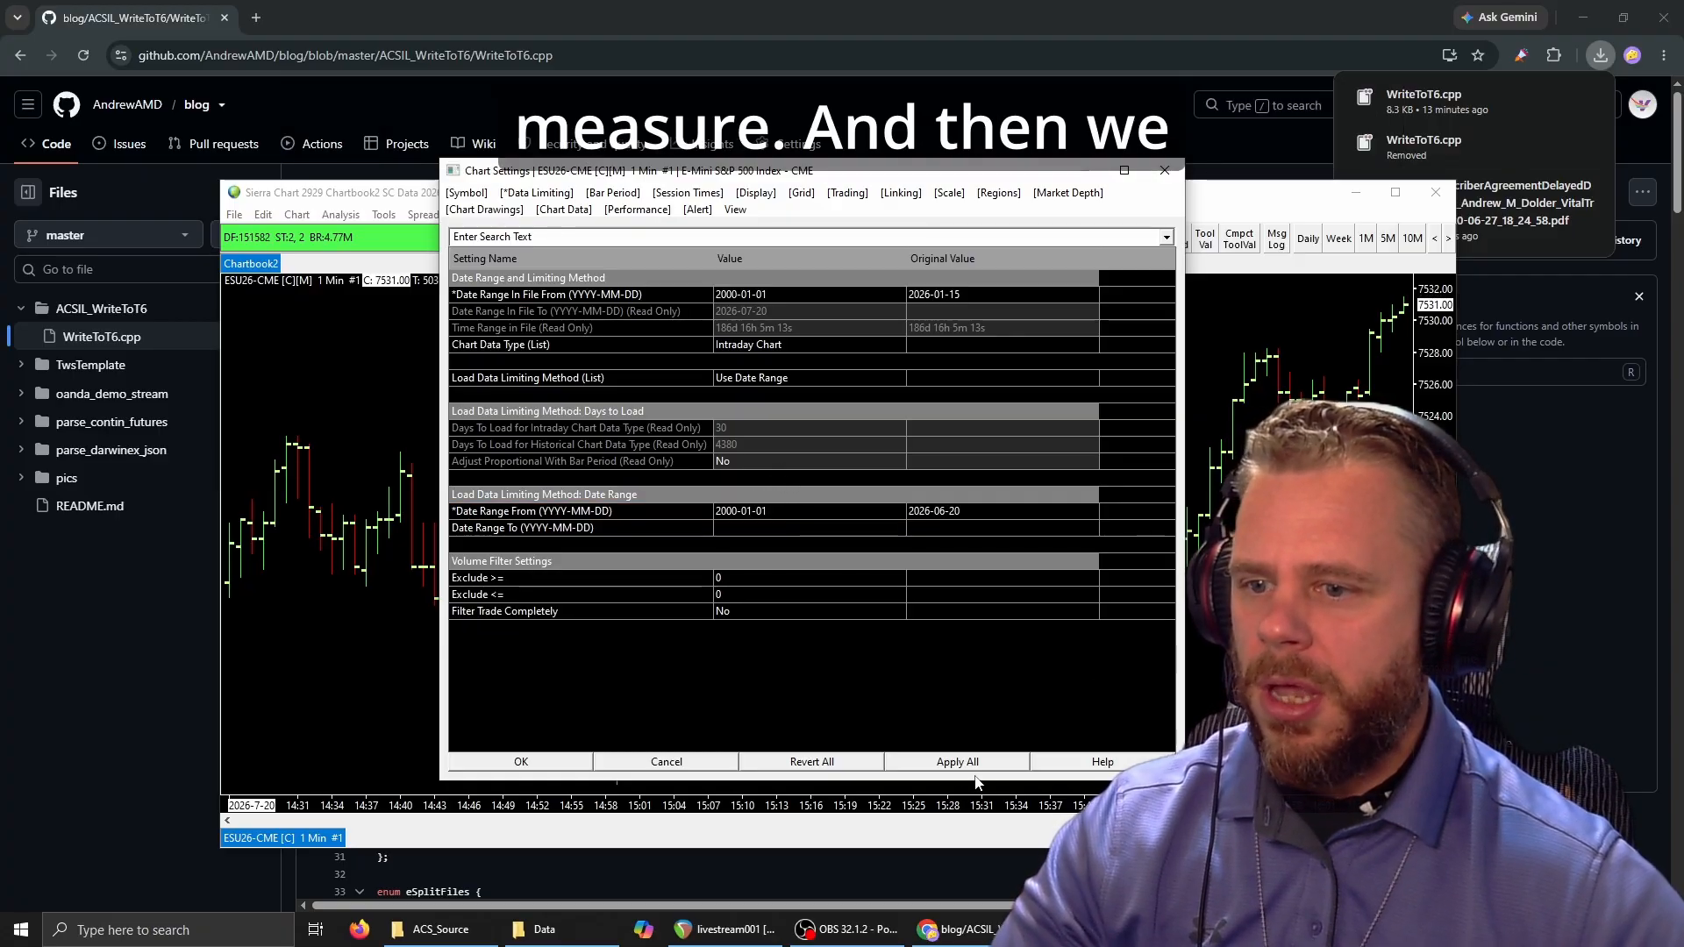
left_click(947, 763)
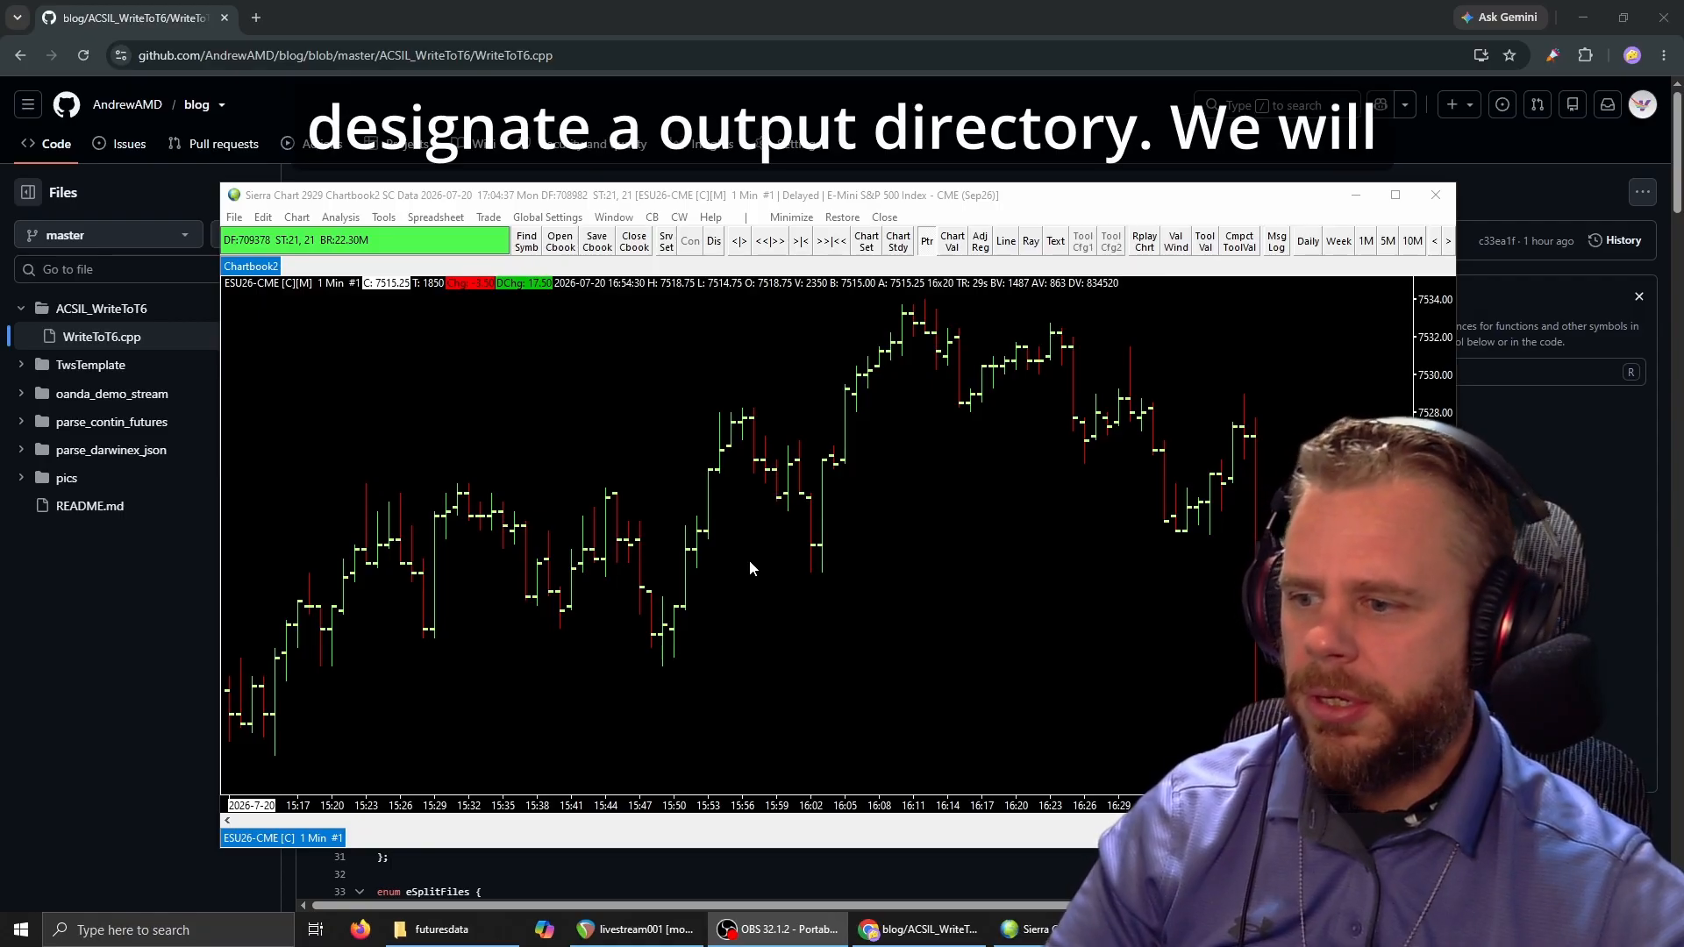
Switch to File Explorer, copy the path of the Y:\futuresdata folder, and return to the chart in Sierra Chart.
left_click(456, 929)
left_click_drag(493, 169, 574, 348)
left_click(565, 392)
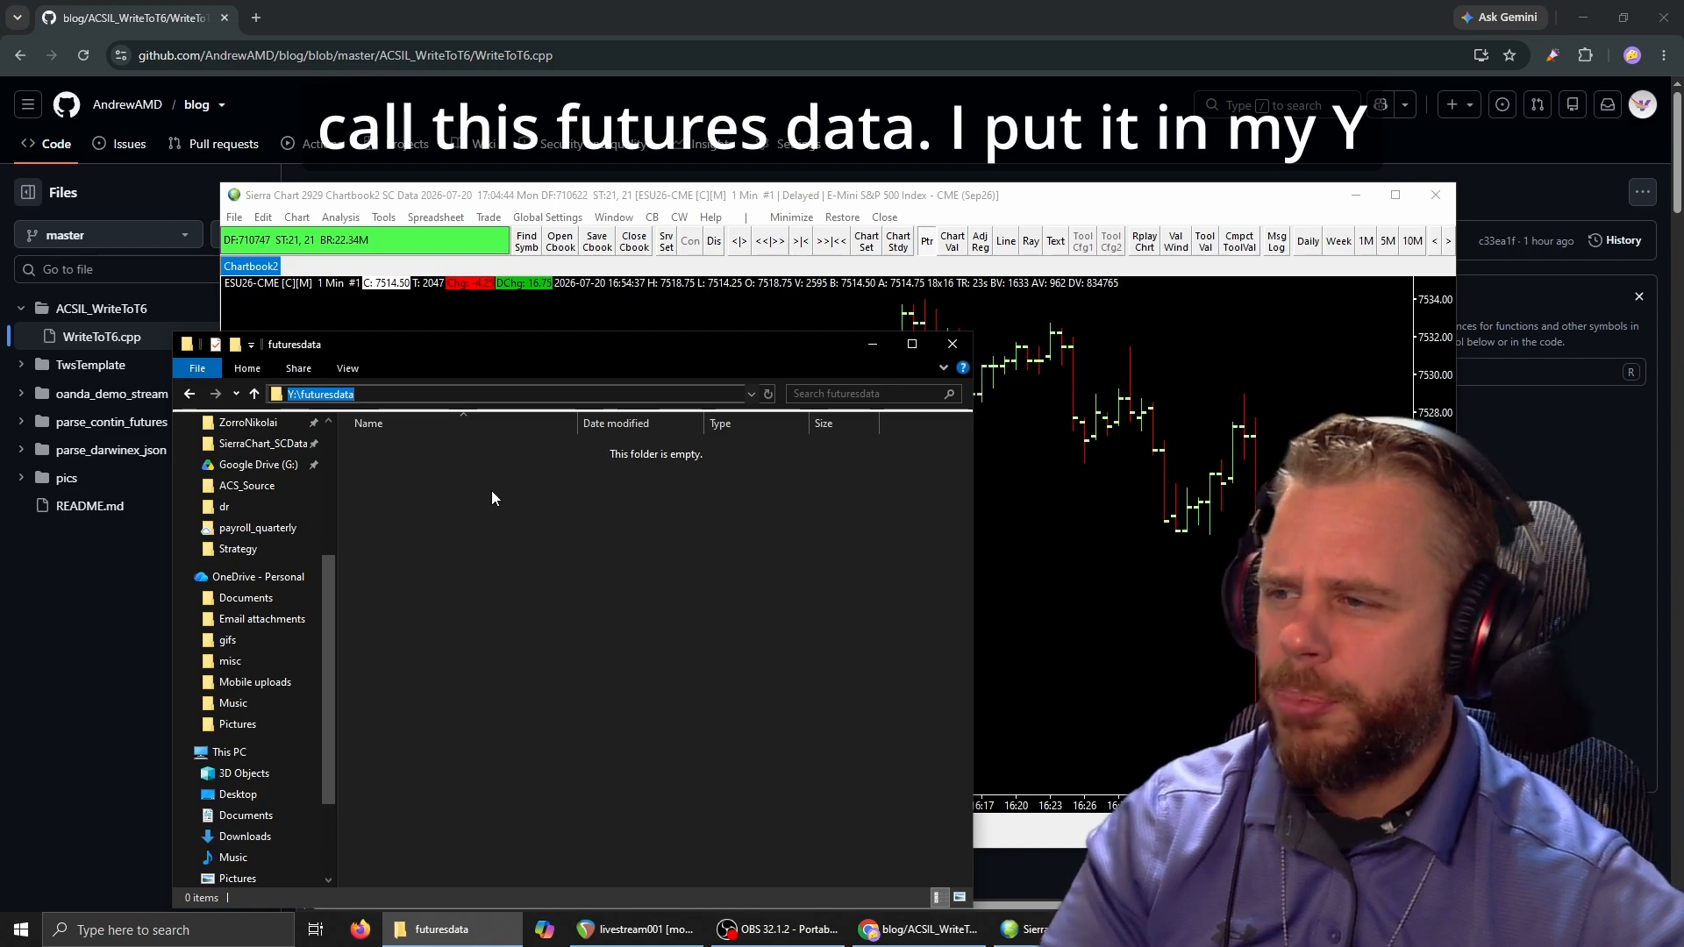
left_click(552, 642)
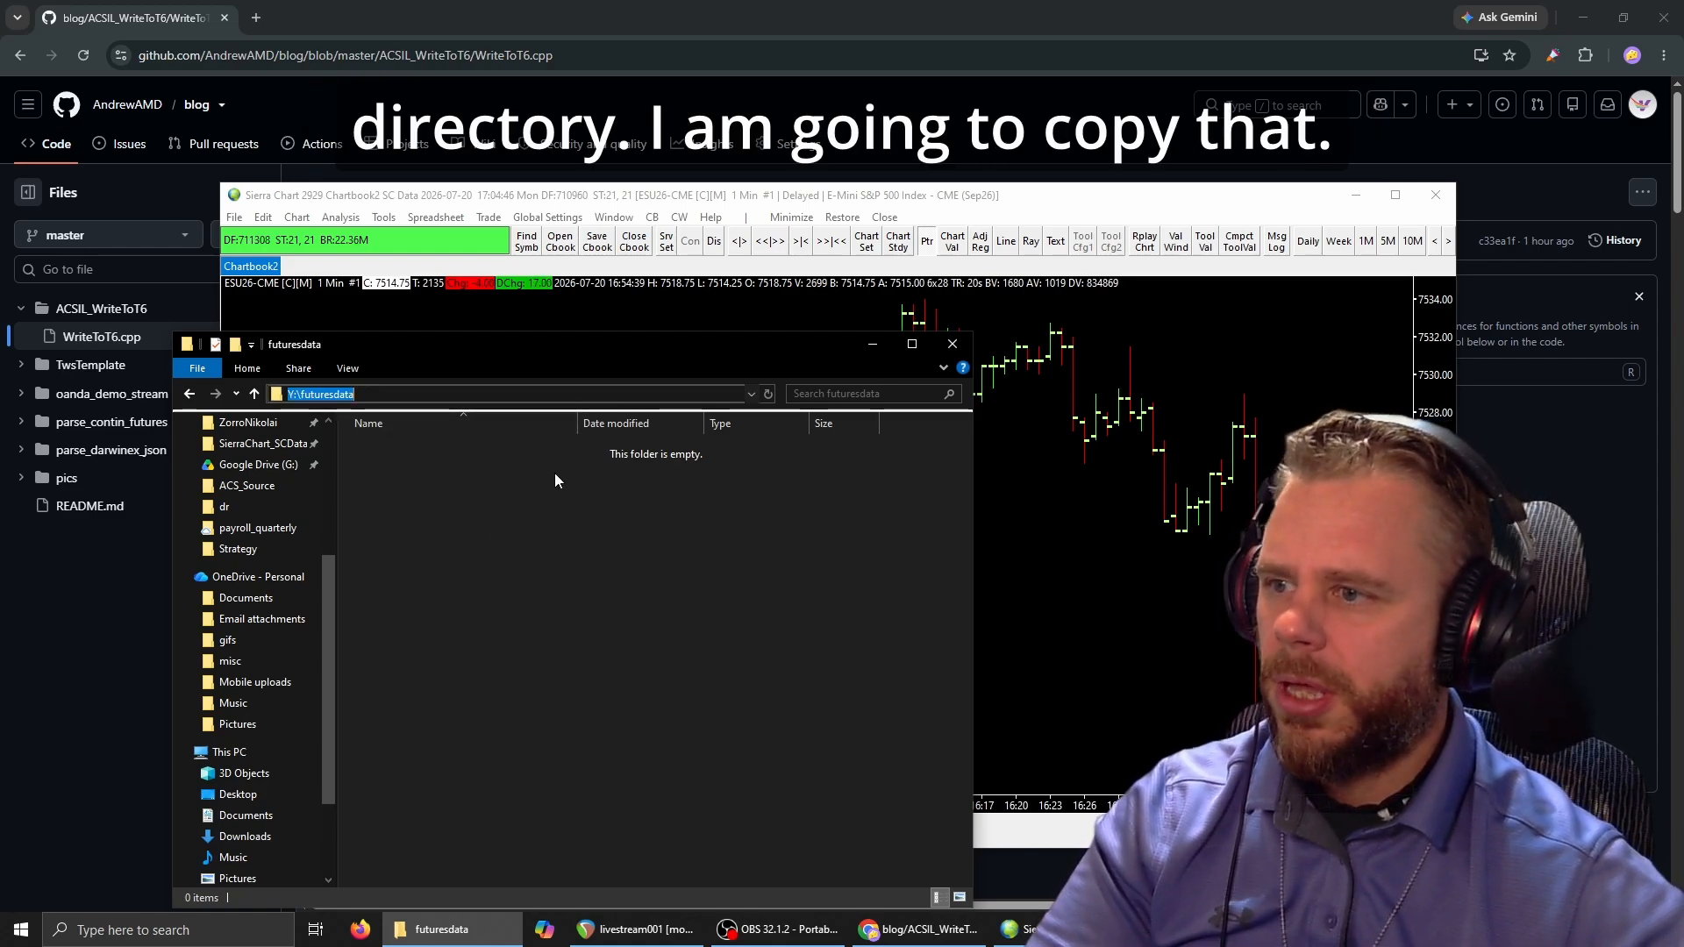
left_click(631, 300)
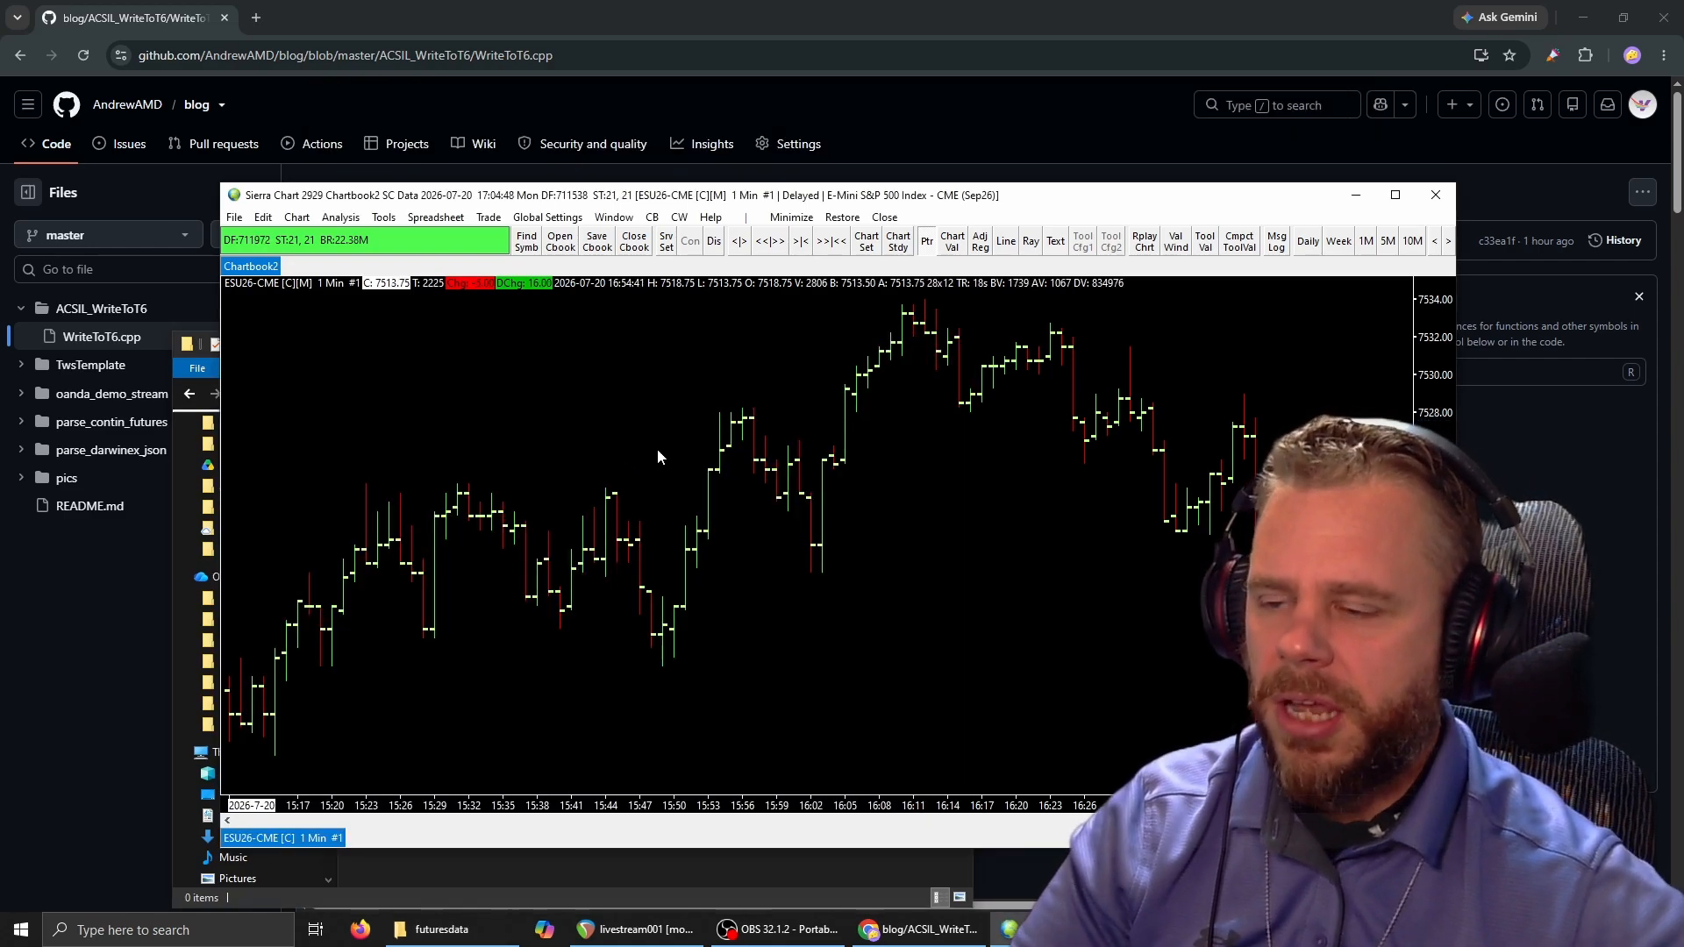
Add the custom study Write Bar Data To Zorro File from WriteToT6 to the ESU26-CME chart.
right_click(660, 435)
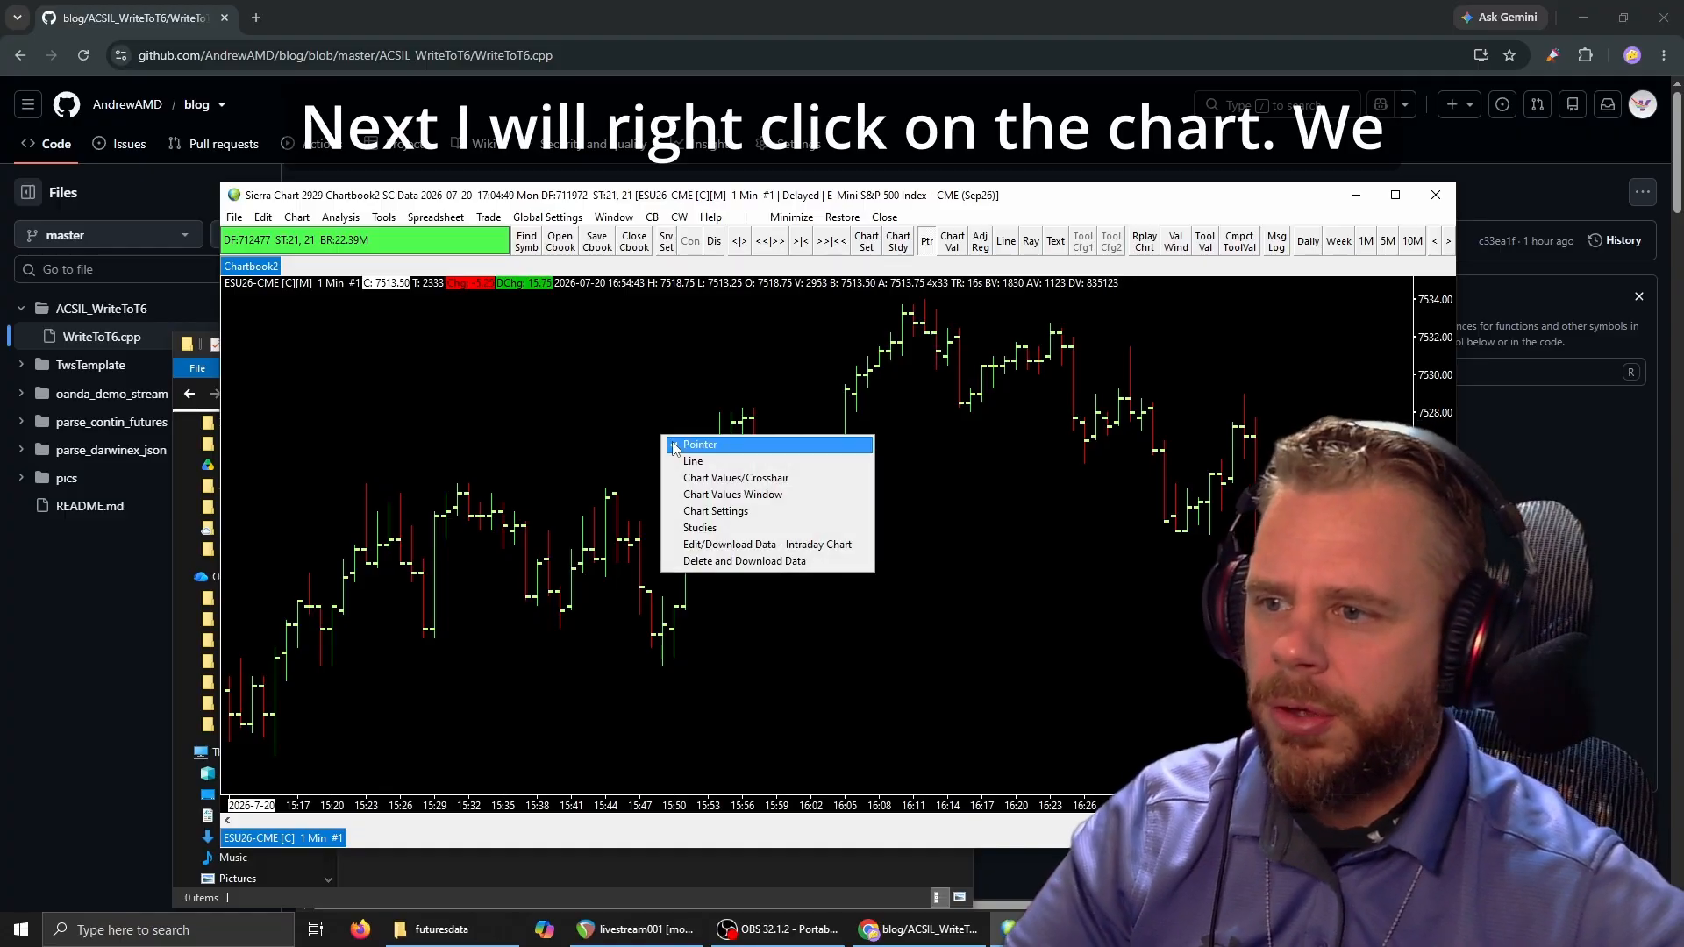
left_click(701, 527)
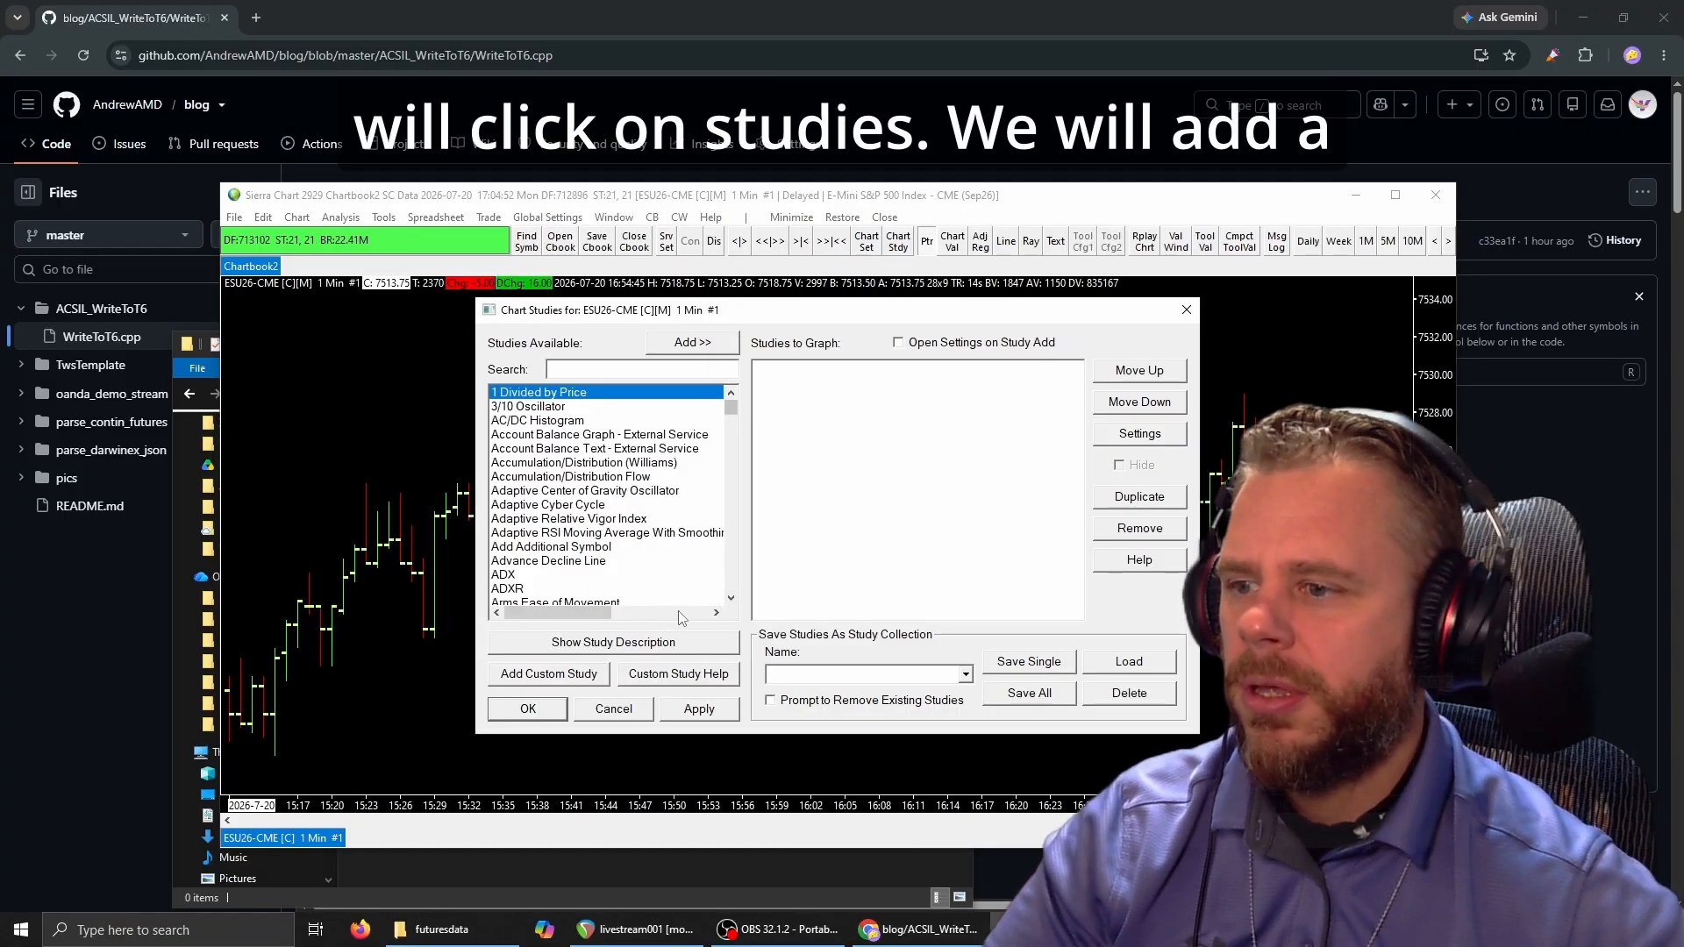
left_click(583, 677)
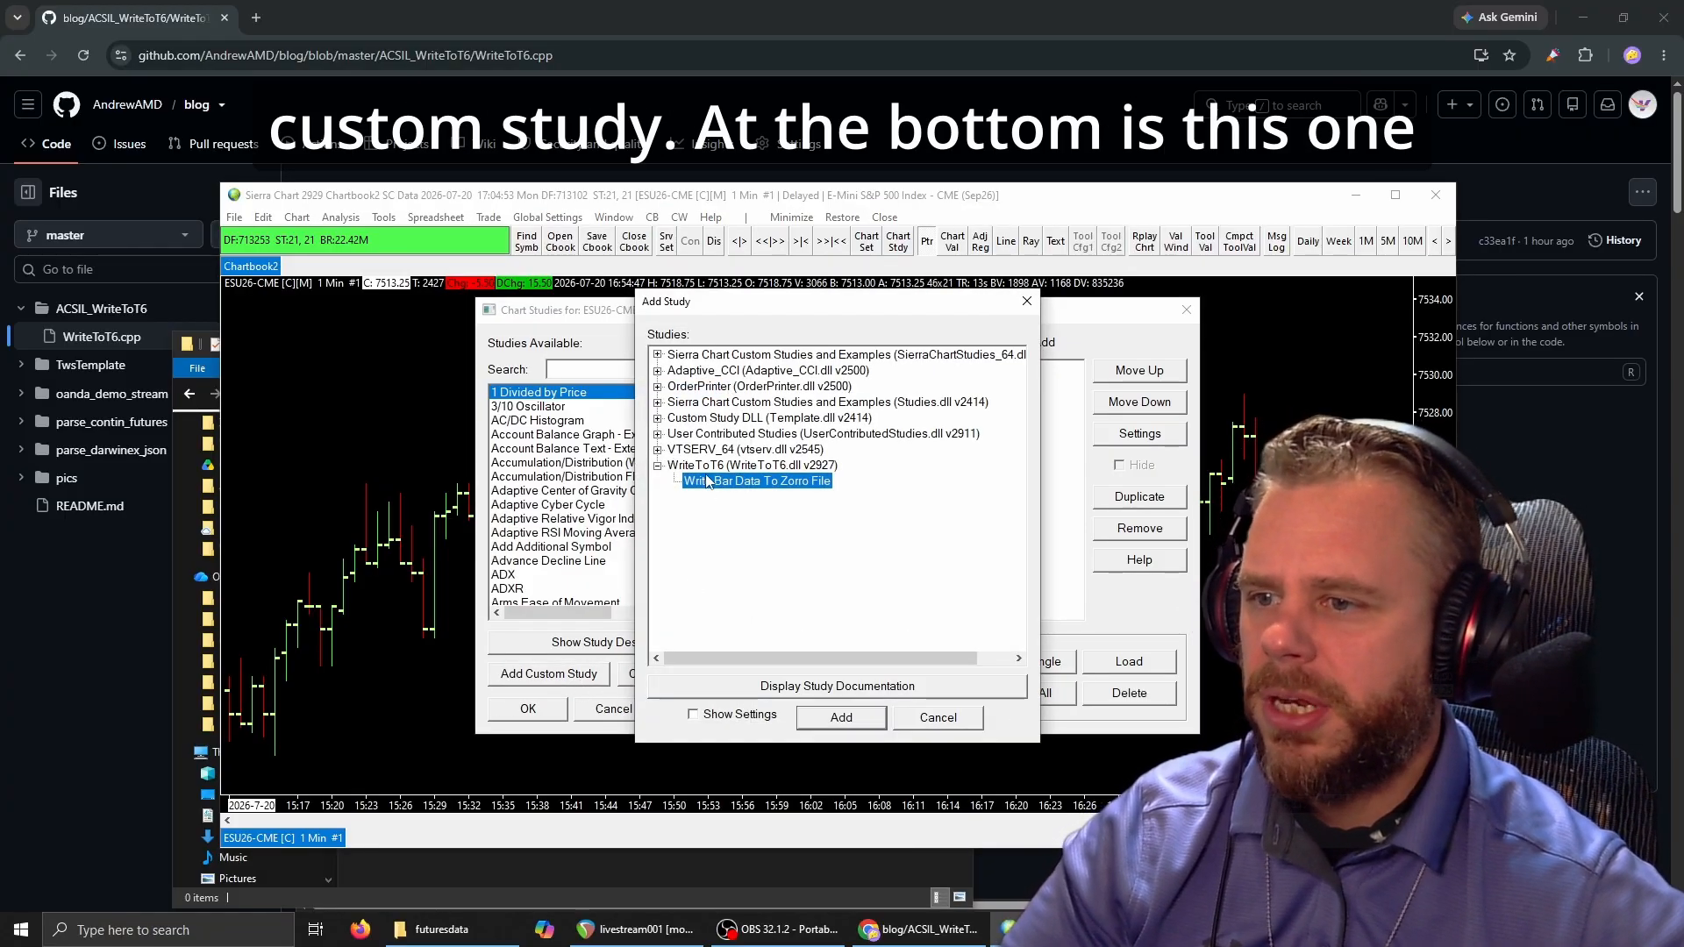
left_click(685, 453)
left_click(688, 467)
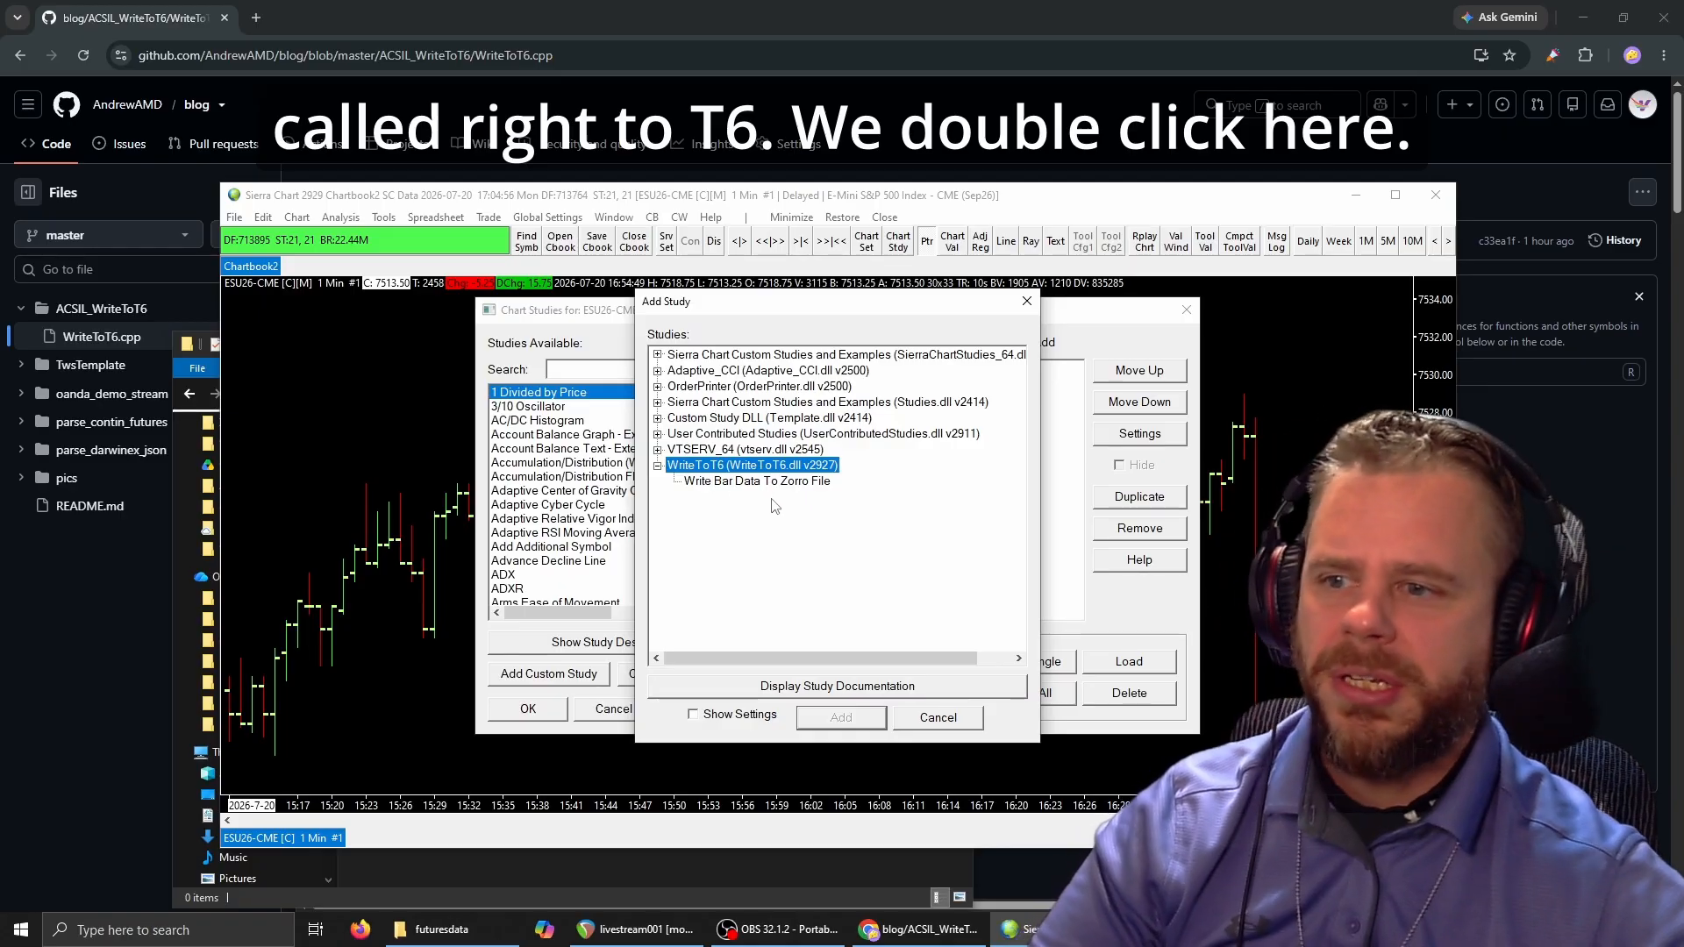
left_click(701, 482)
left_click(840, 718)
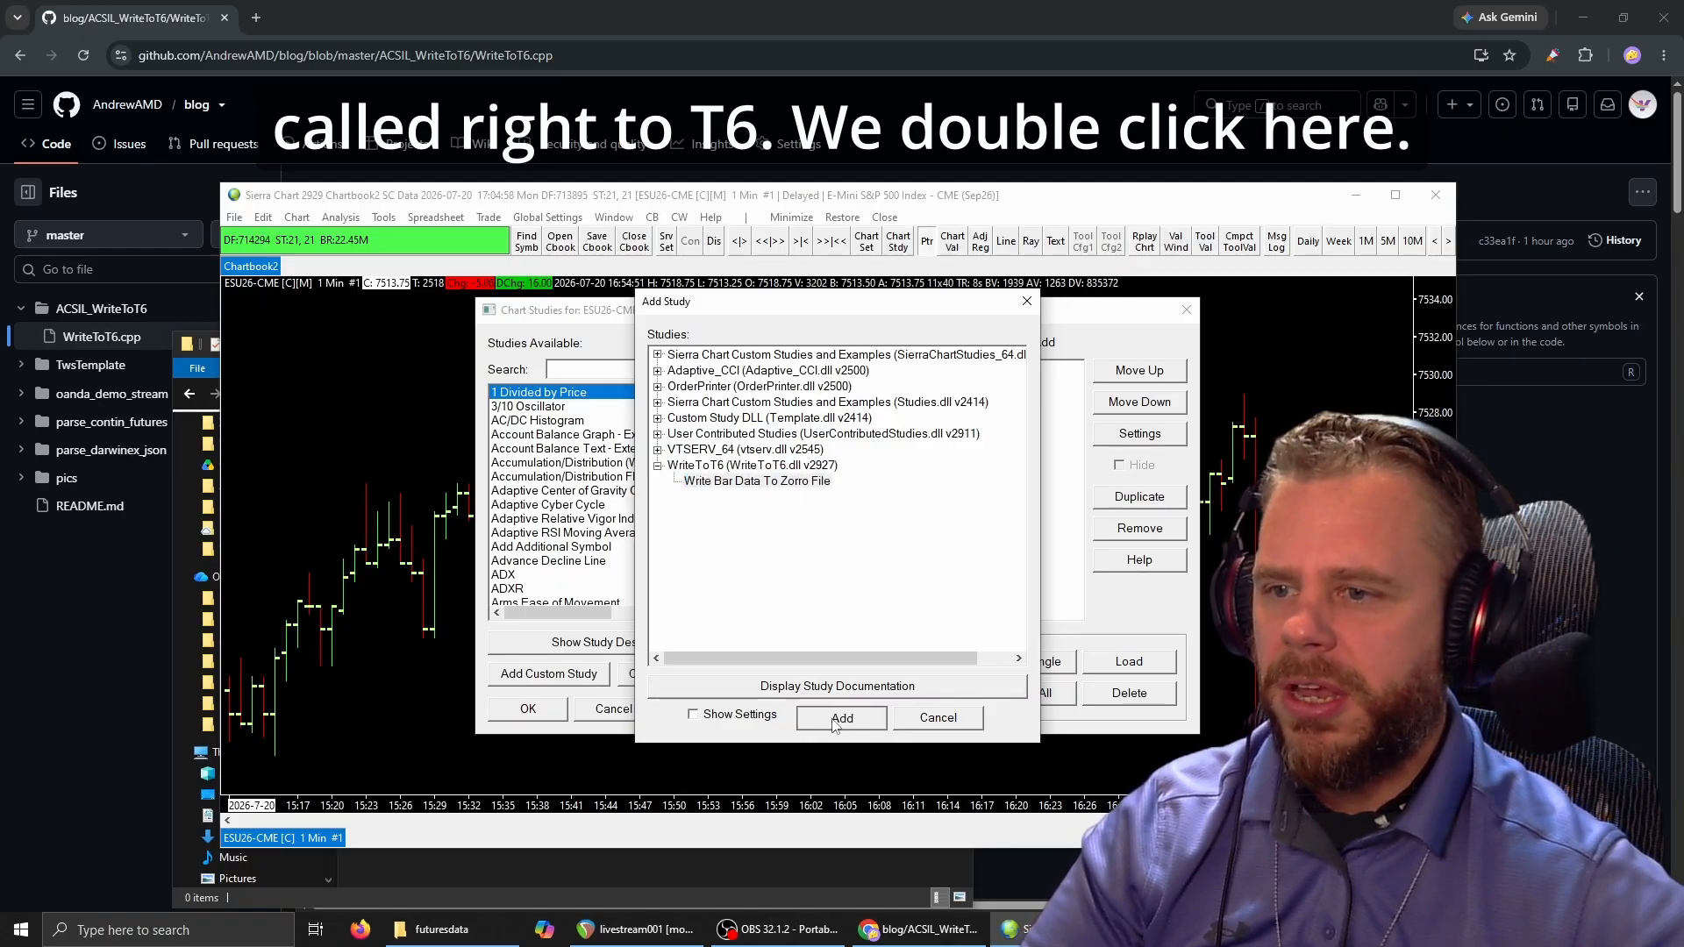
In the study's settings, keep OHLC BAR (*.t6) and UTC time Yes, and set Split files by date range to YYYY.
left_click(1131, 435)
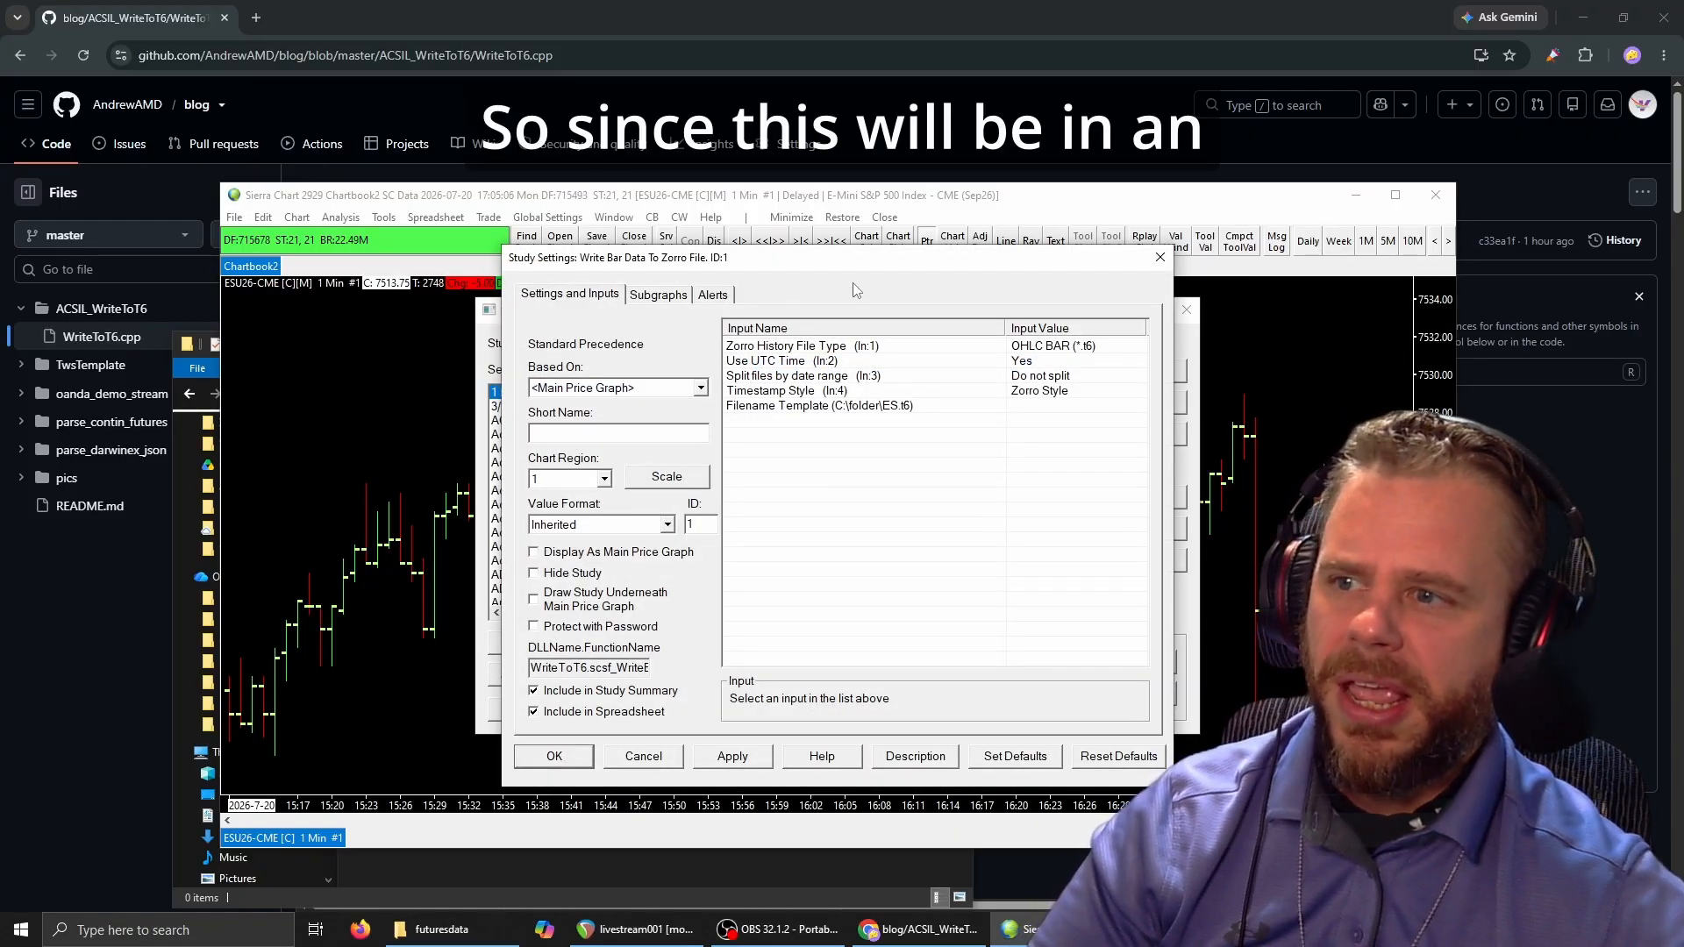
left_click_drag(857, 258, 910, 253)
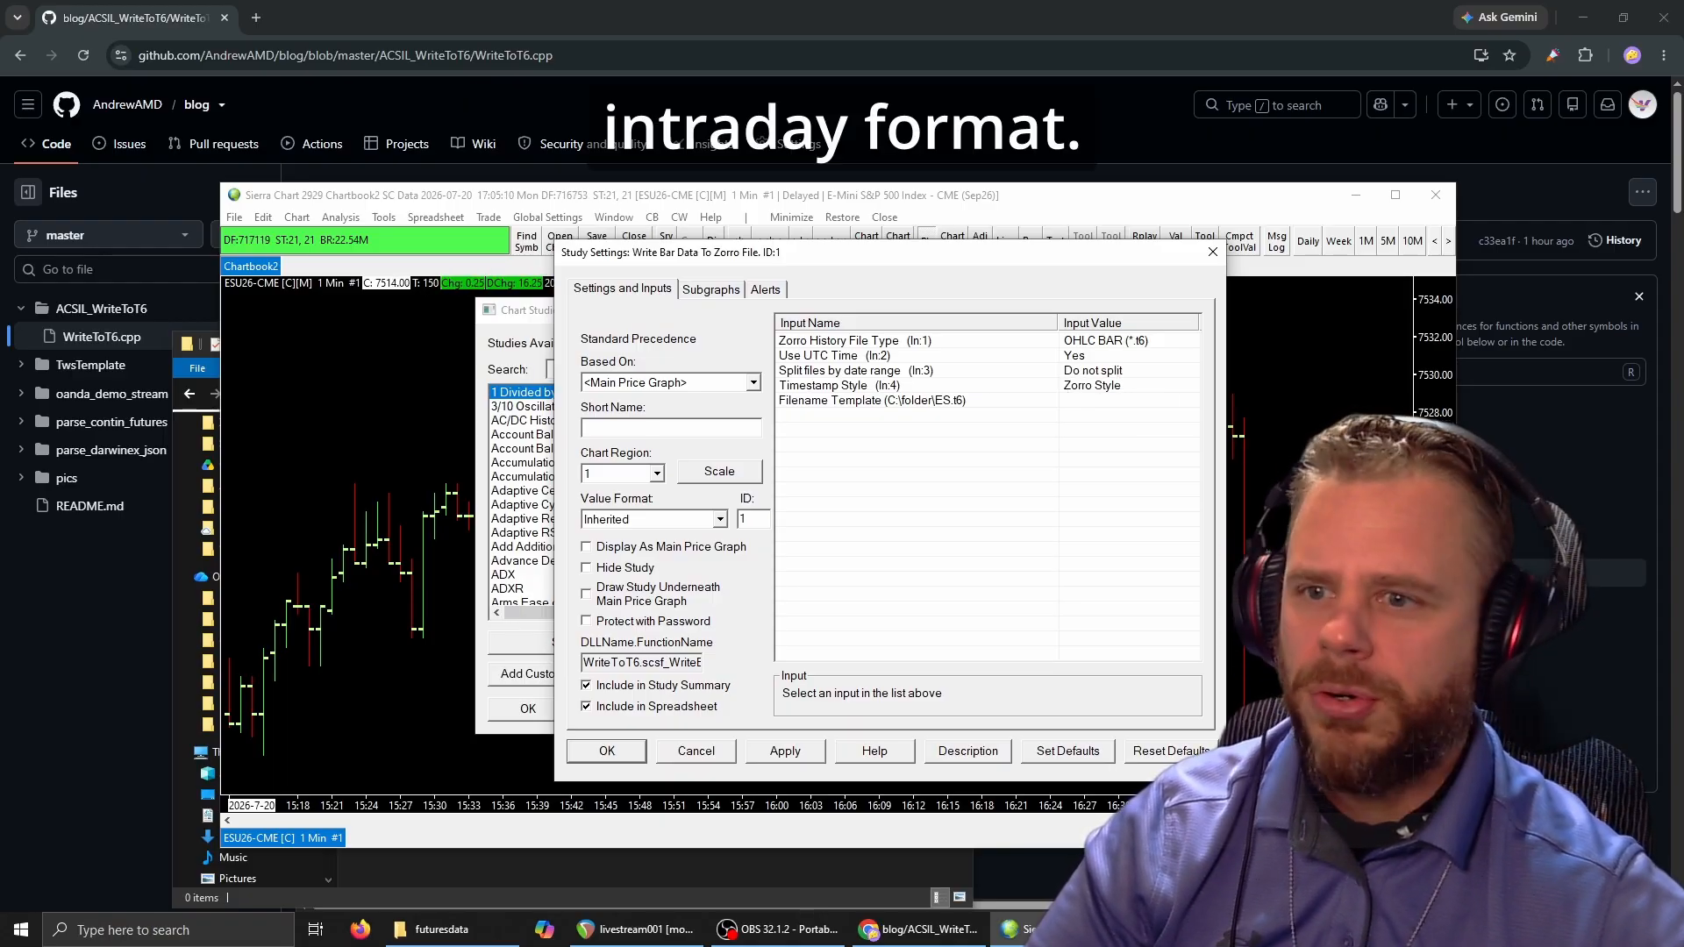
left_click(937, 342)
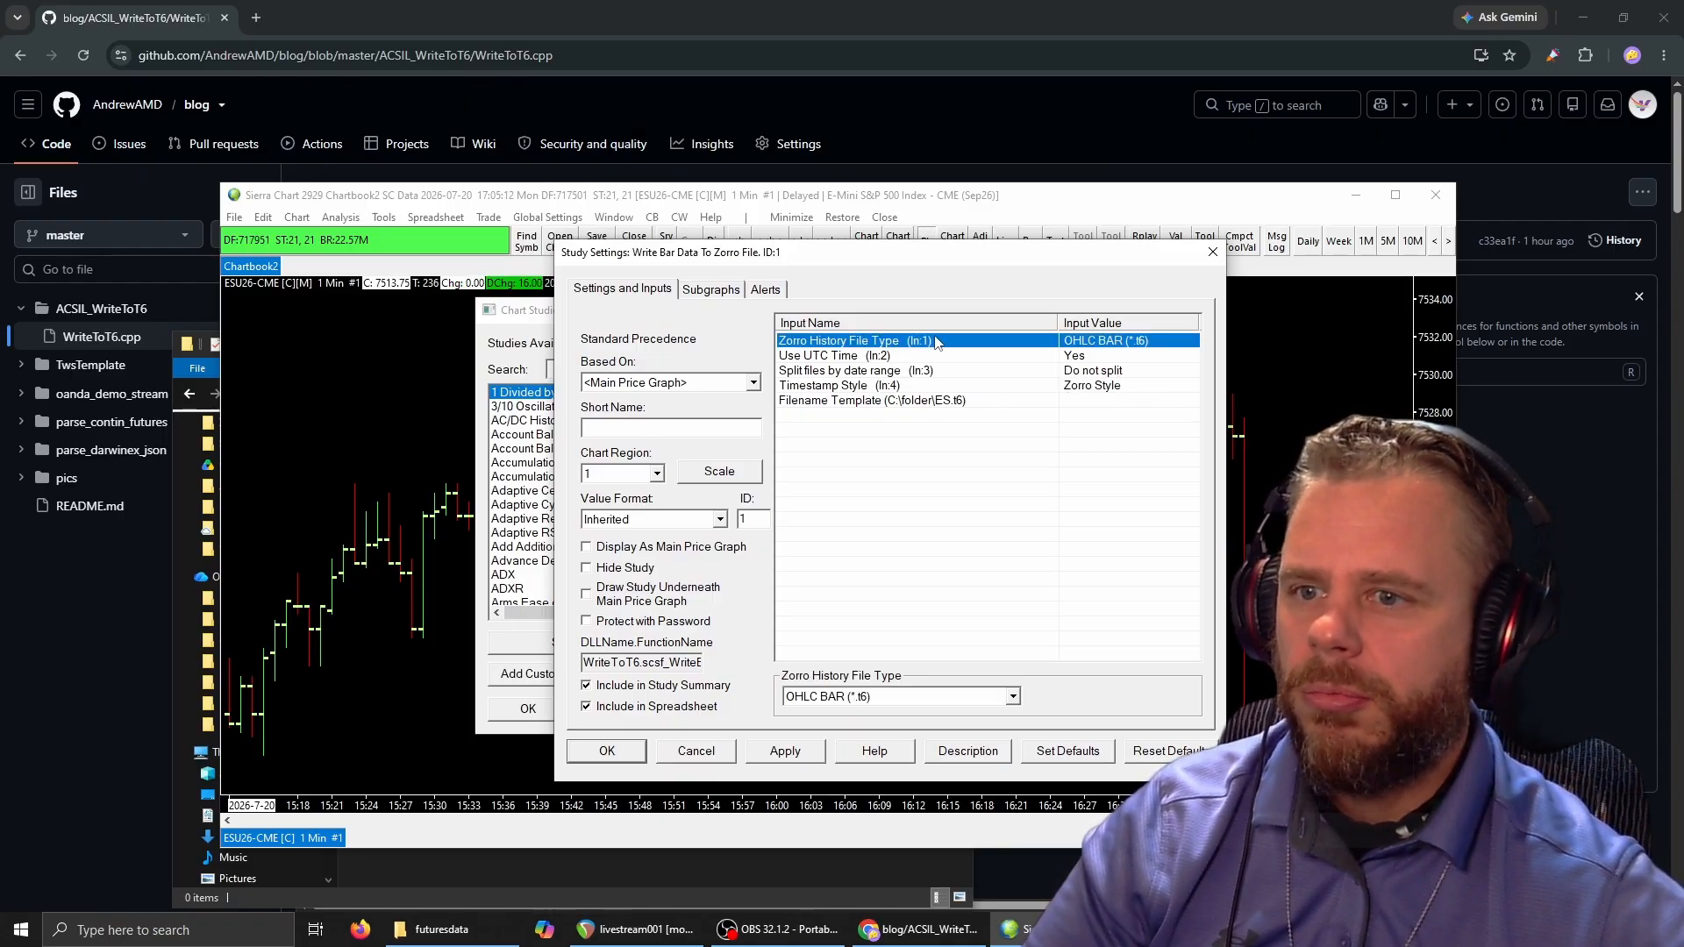
left_click(1083, 358)
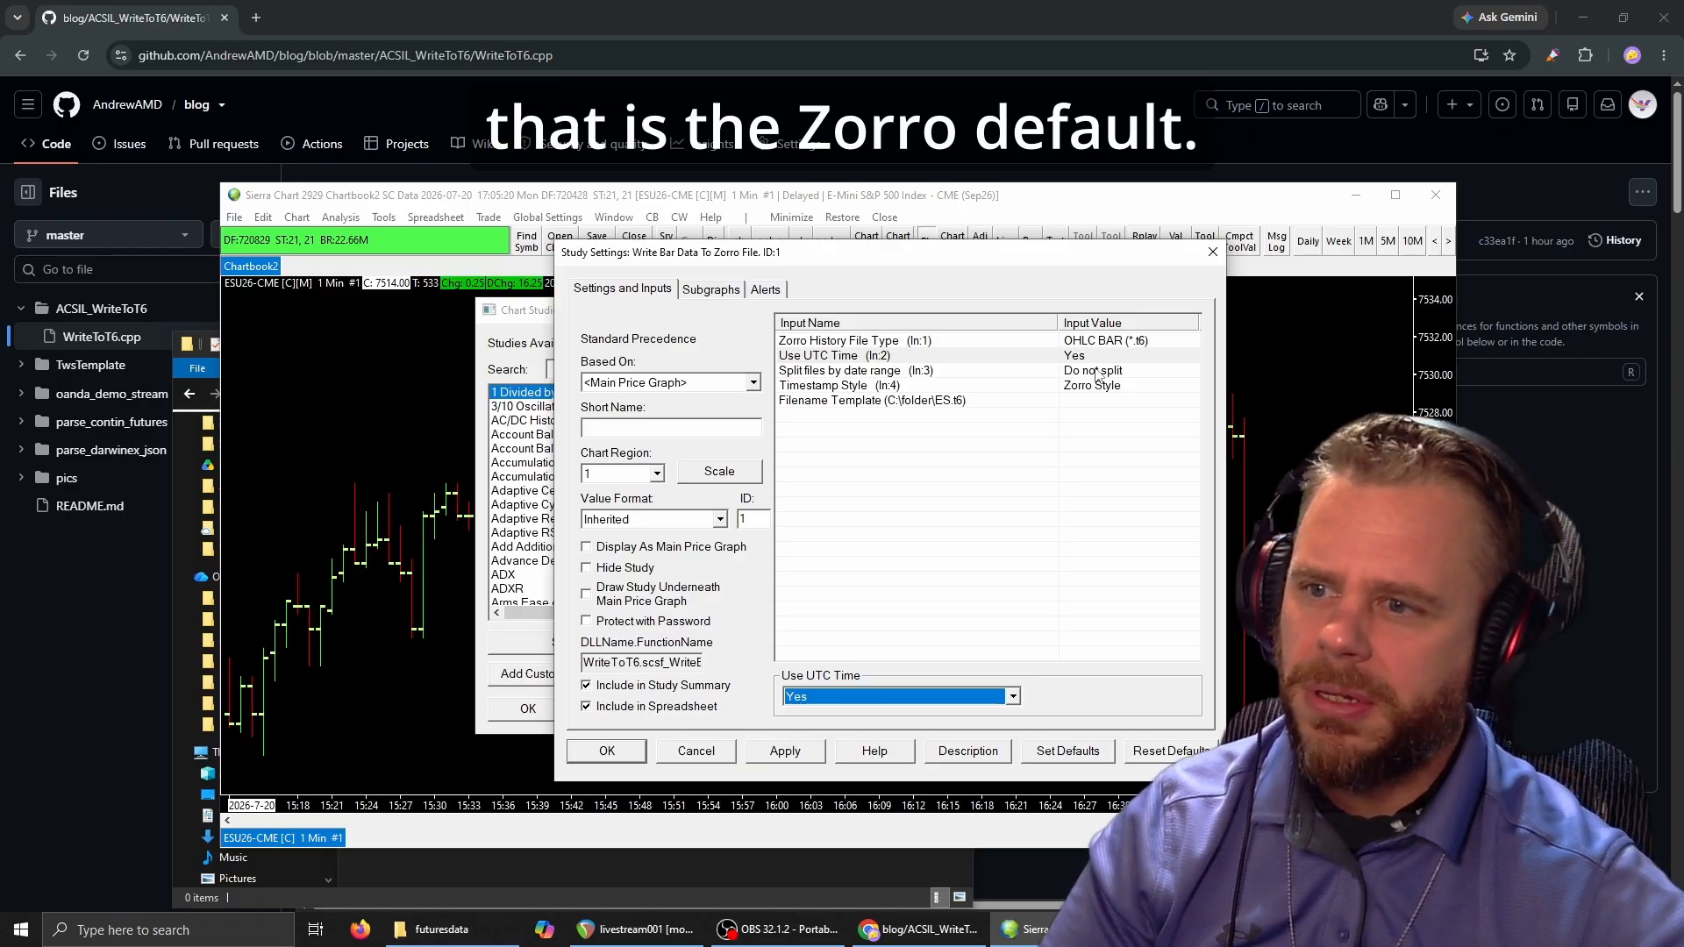
left_click(1097, 374)
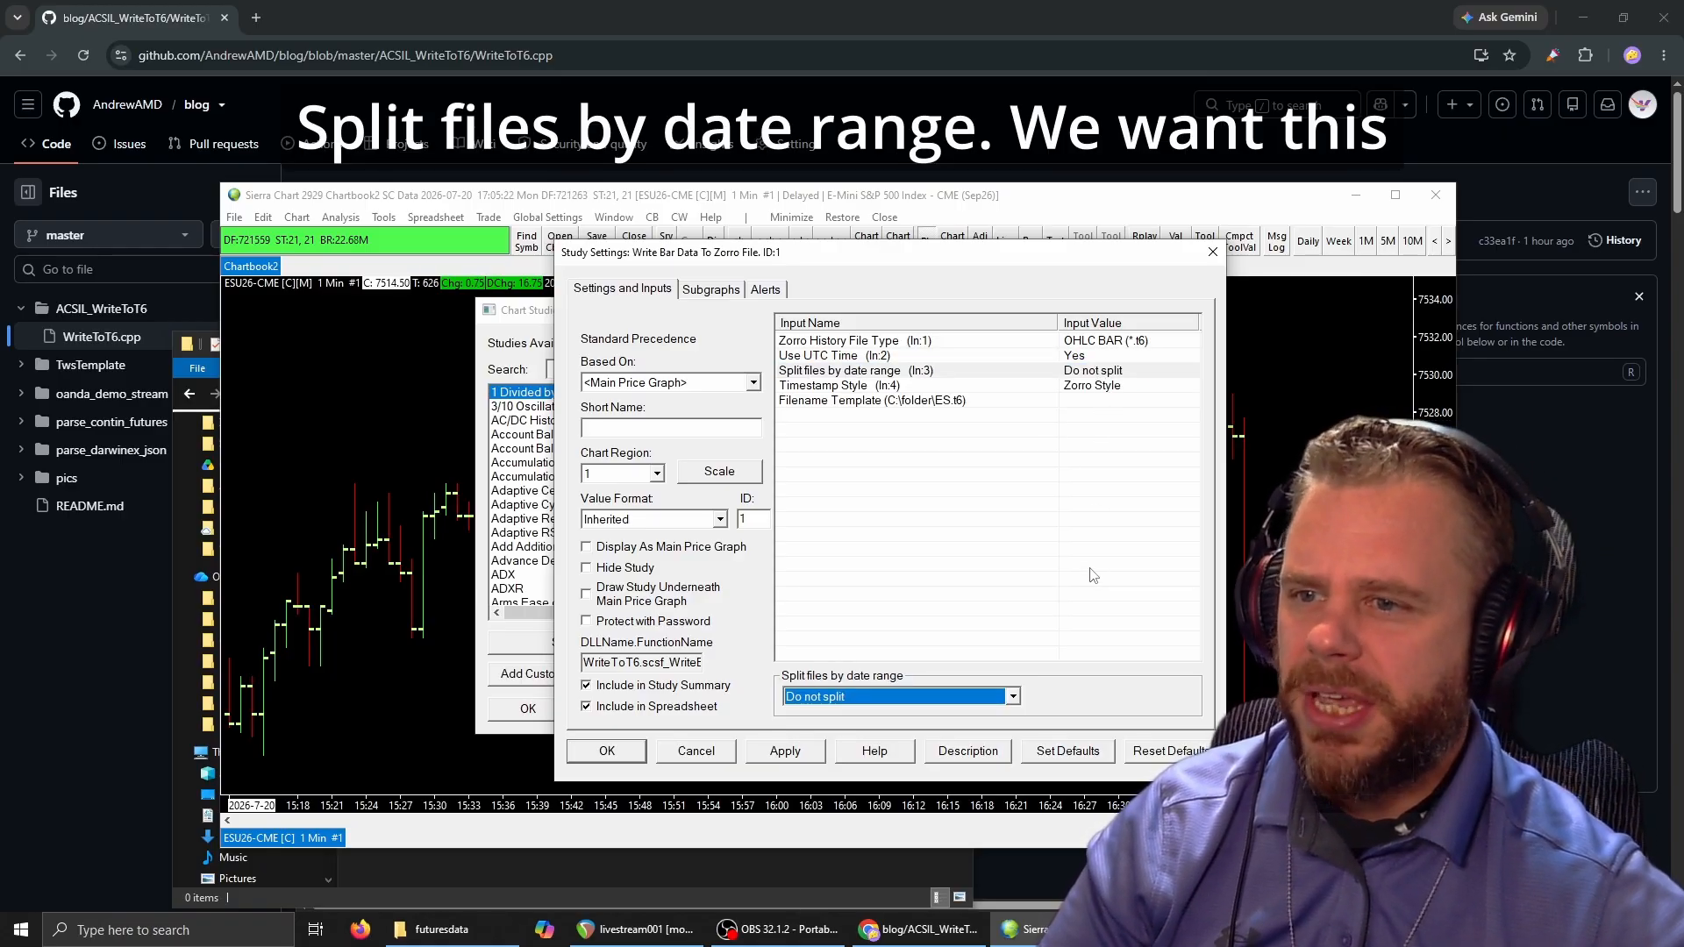
left_click(1012, 696)
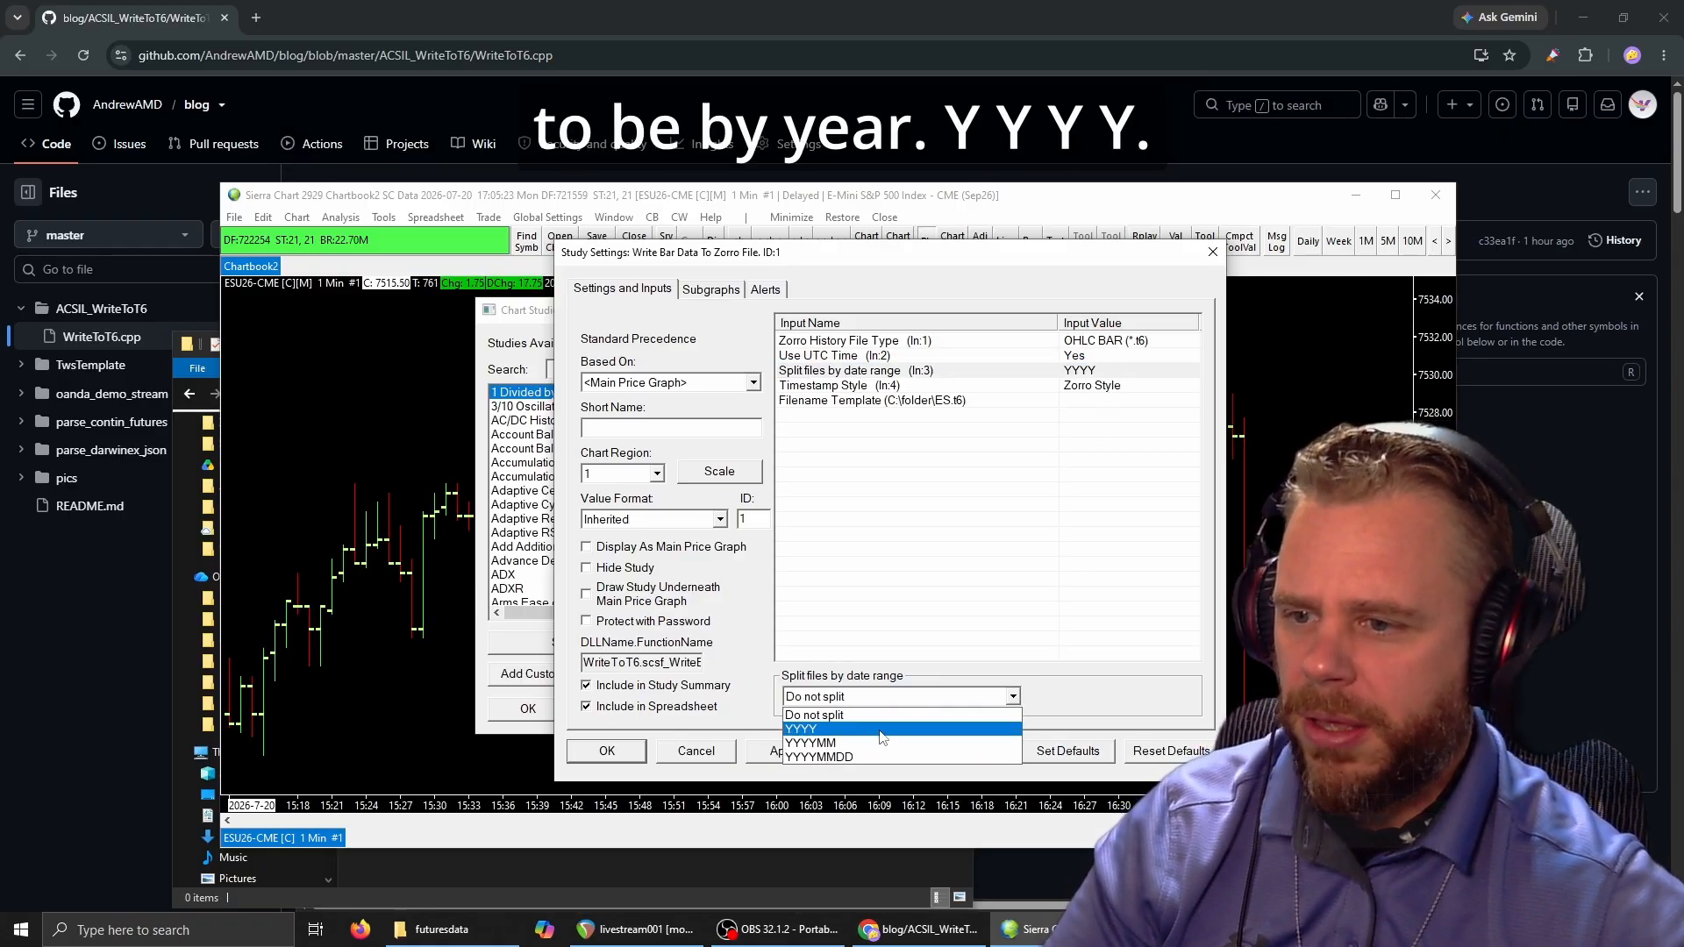
left_click(804, 729)
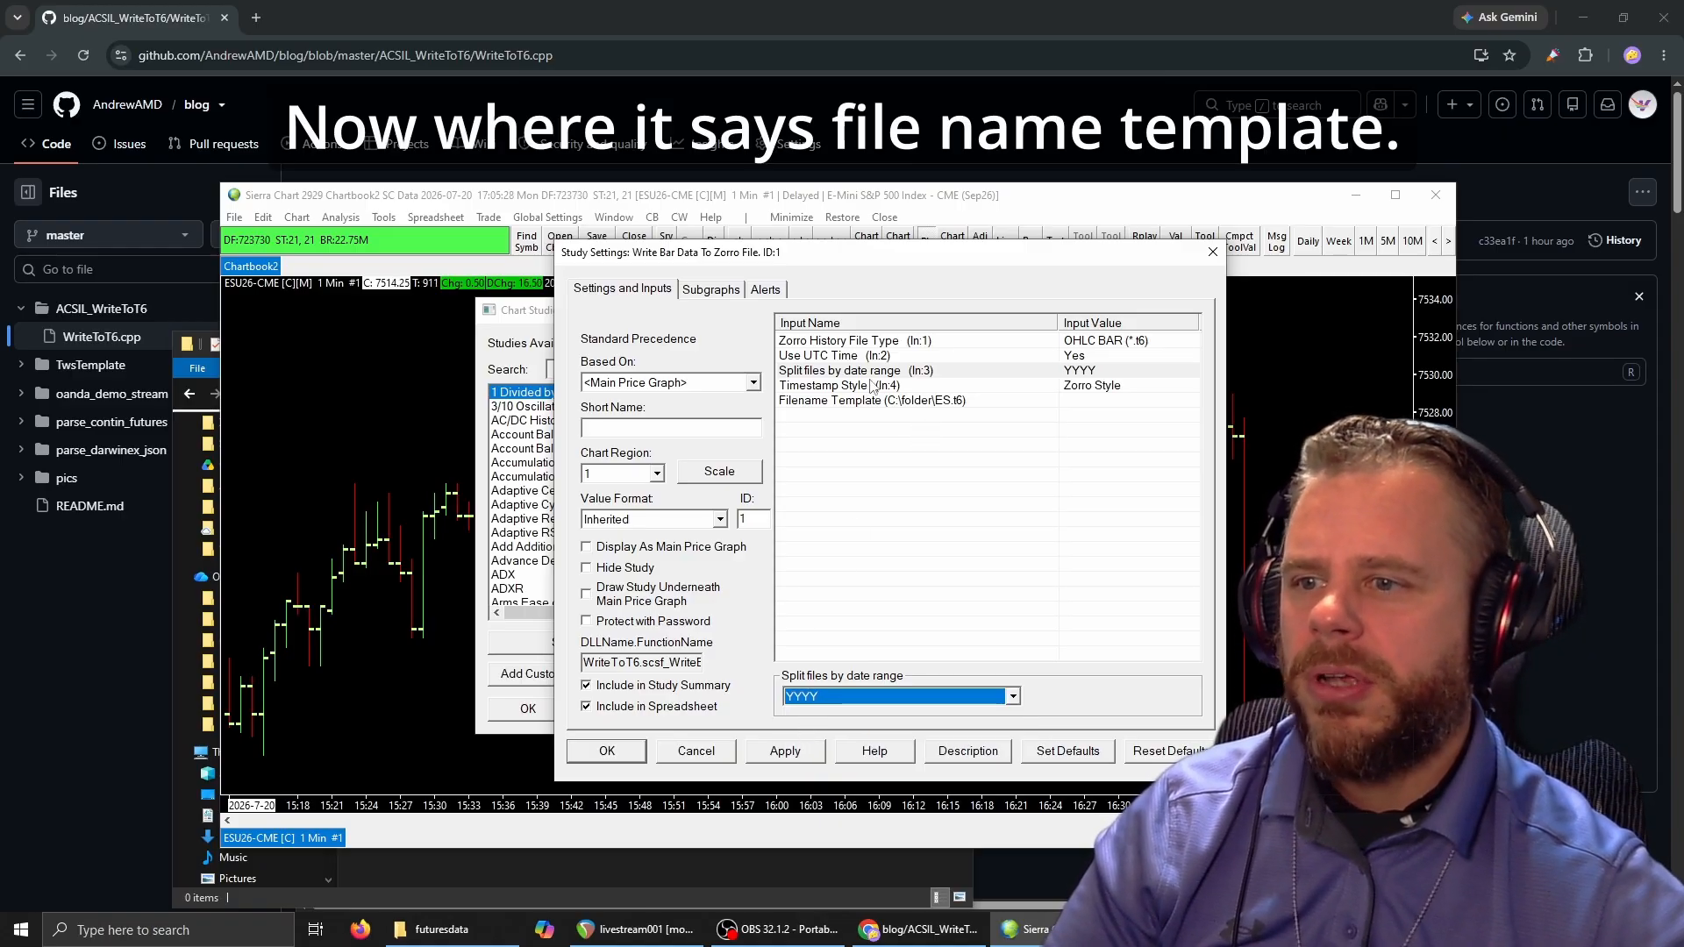
Set the Filename Template to Y:\futuresdata\ES_CONT.t6, apply it, and accept the study settings and the chart studies.
left_click(1104, 410)
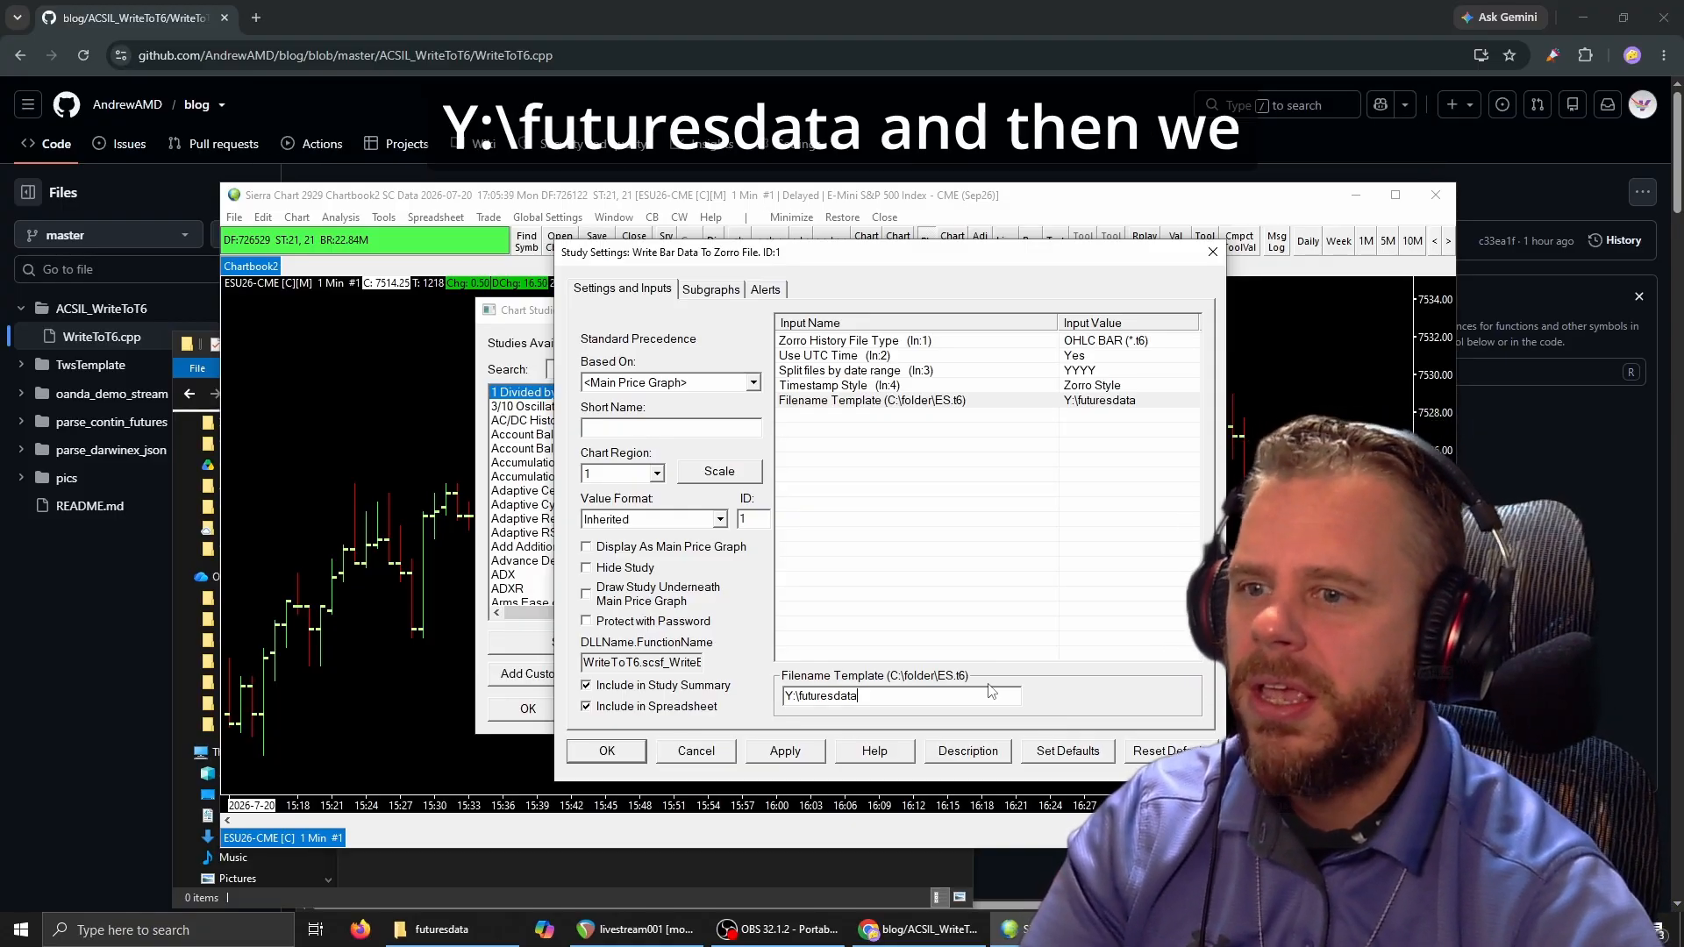
type("\\")
key("Caps_Lock")
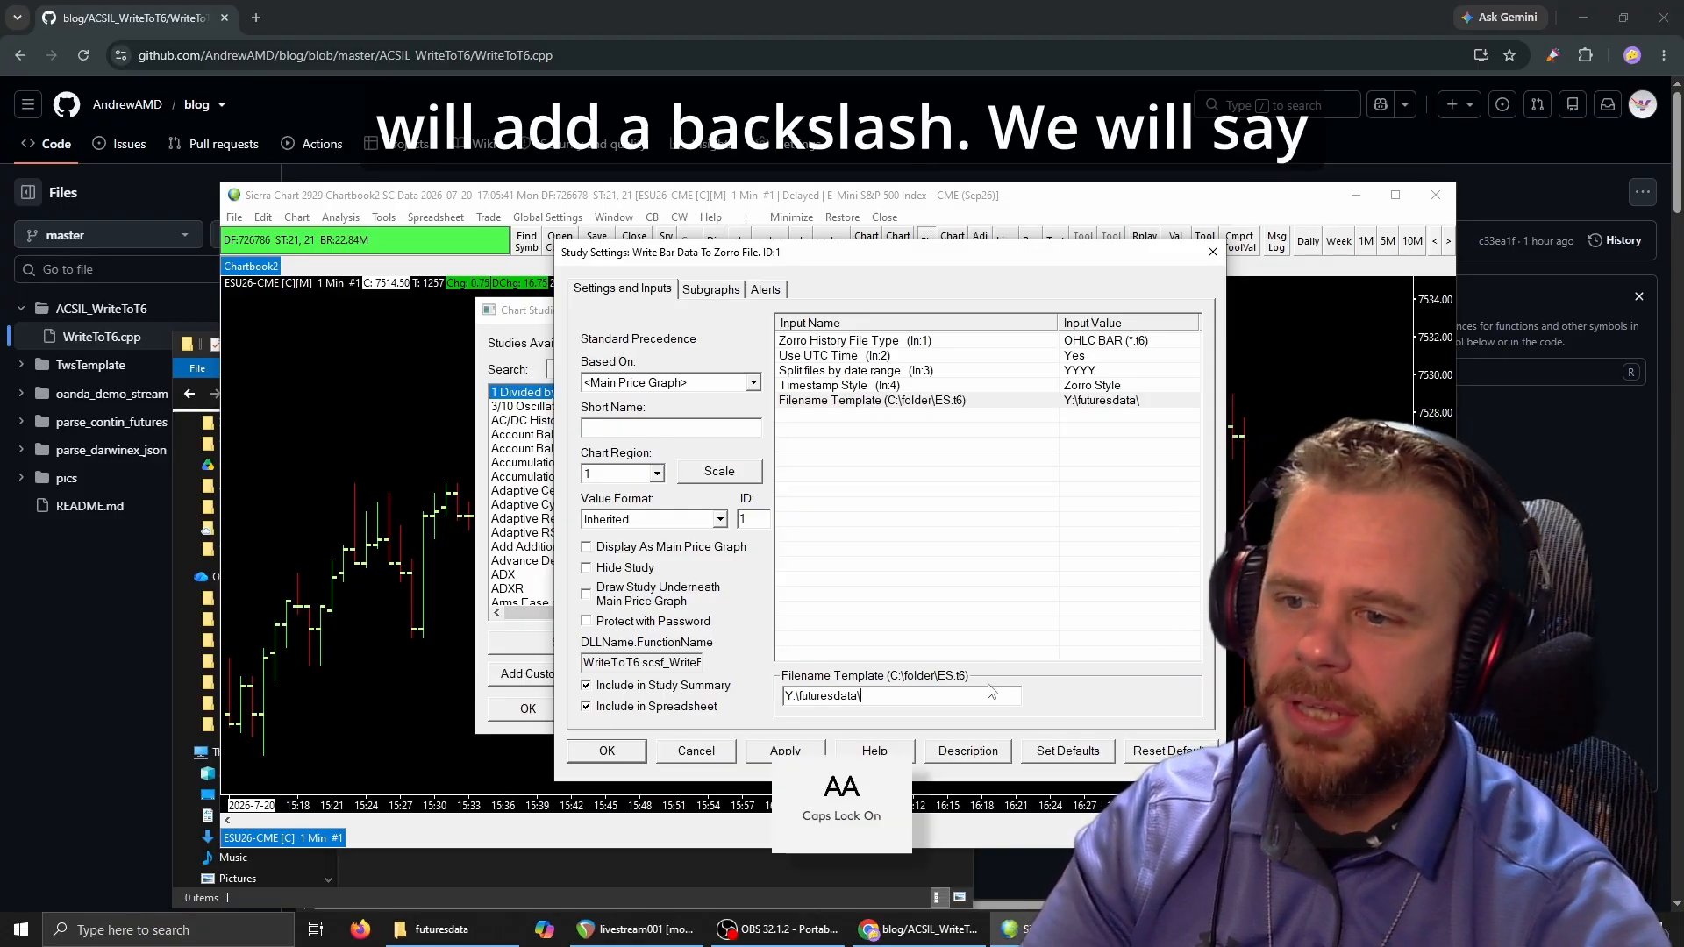
type("ES_")
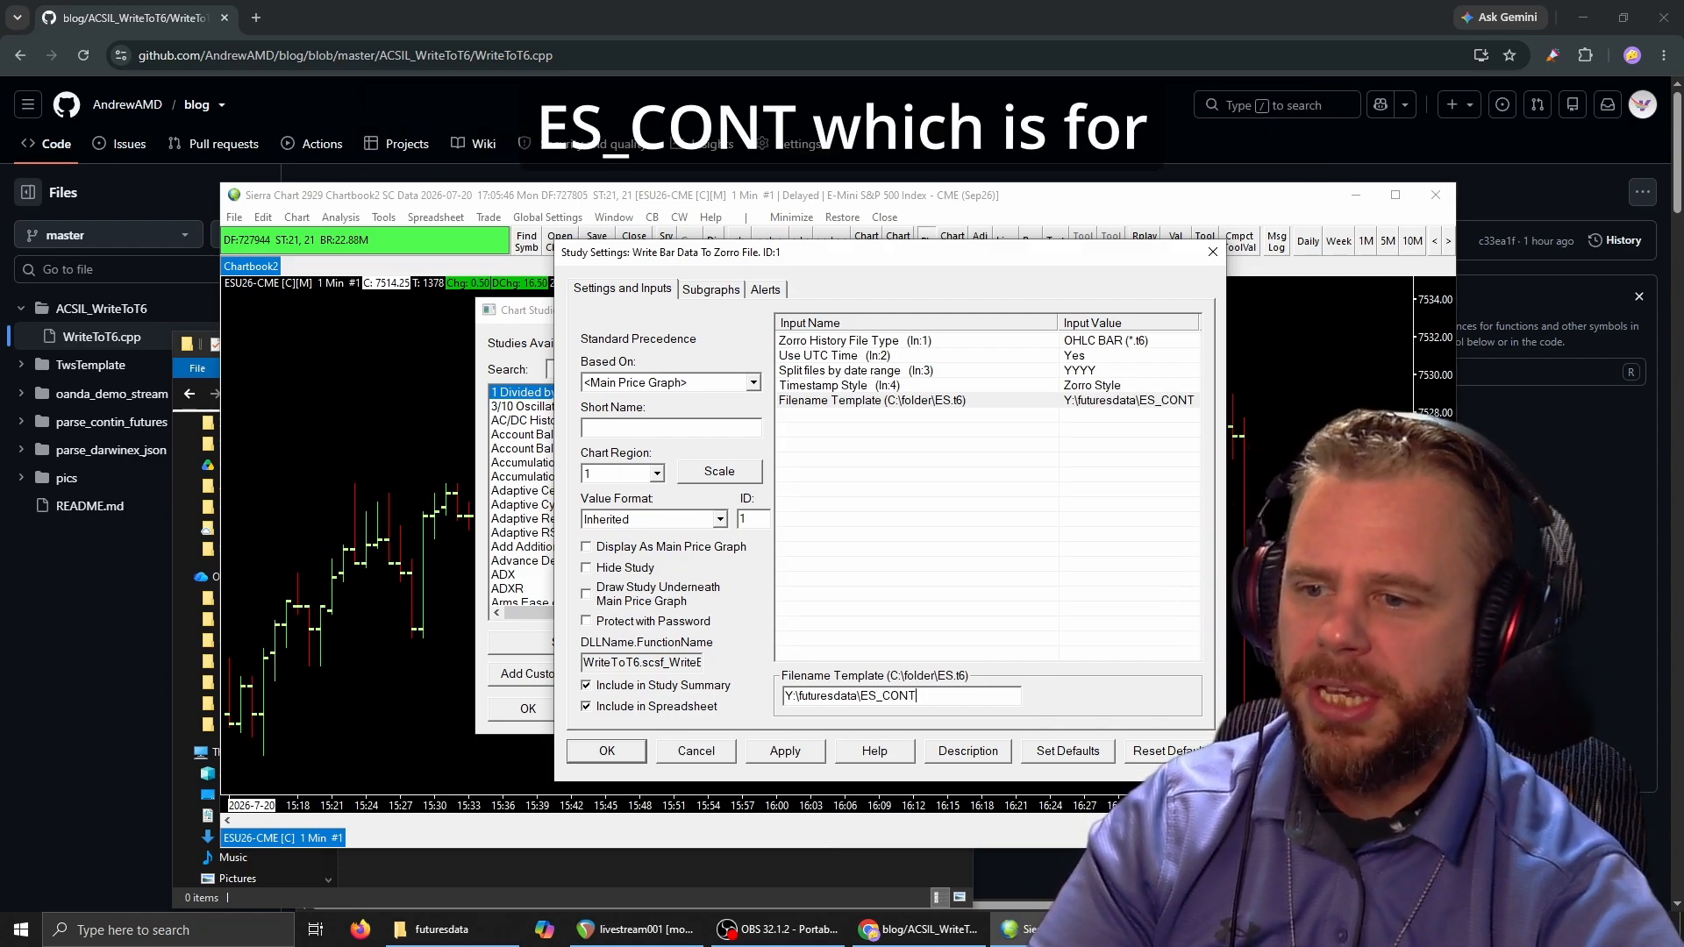
type("CONT")
key("Caps_Lock")
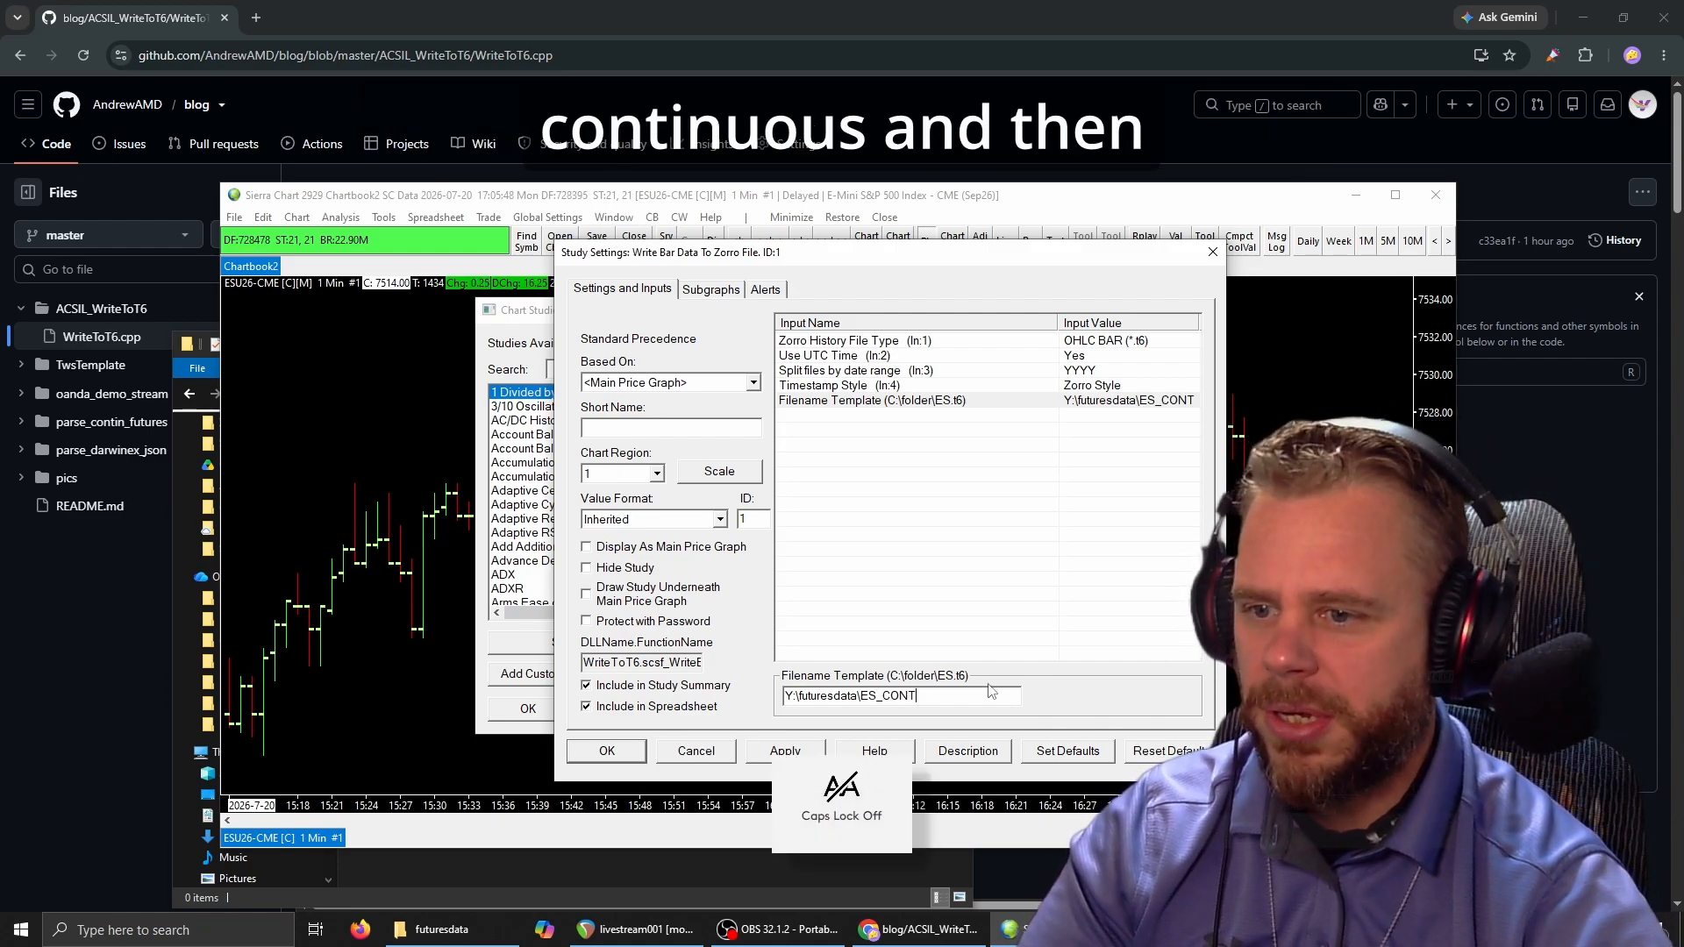
type(".t6")
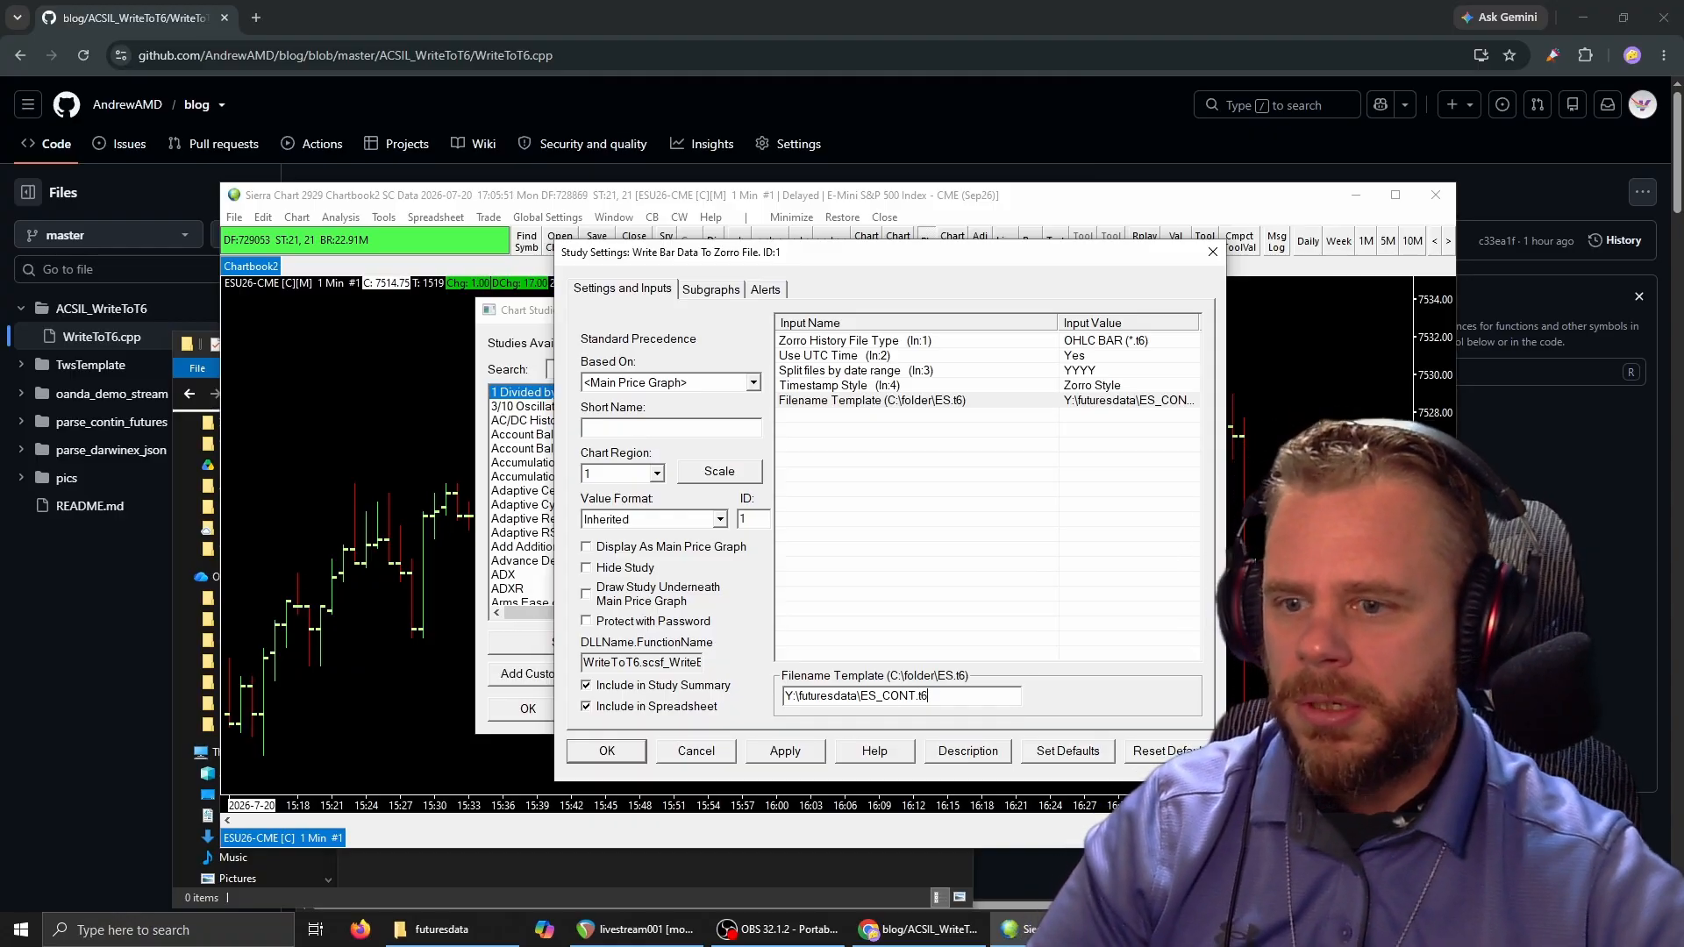
left_click(787, 753)
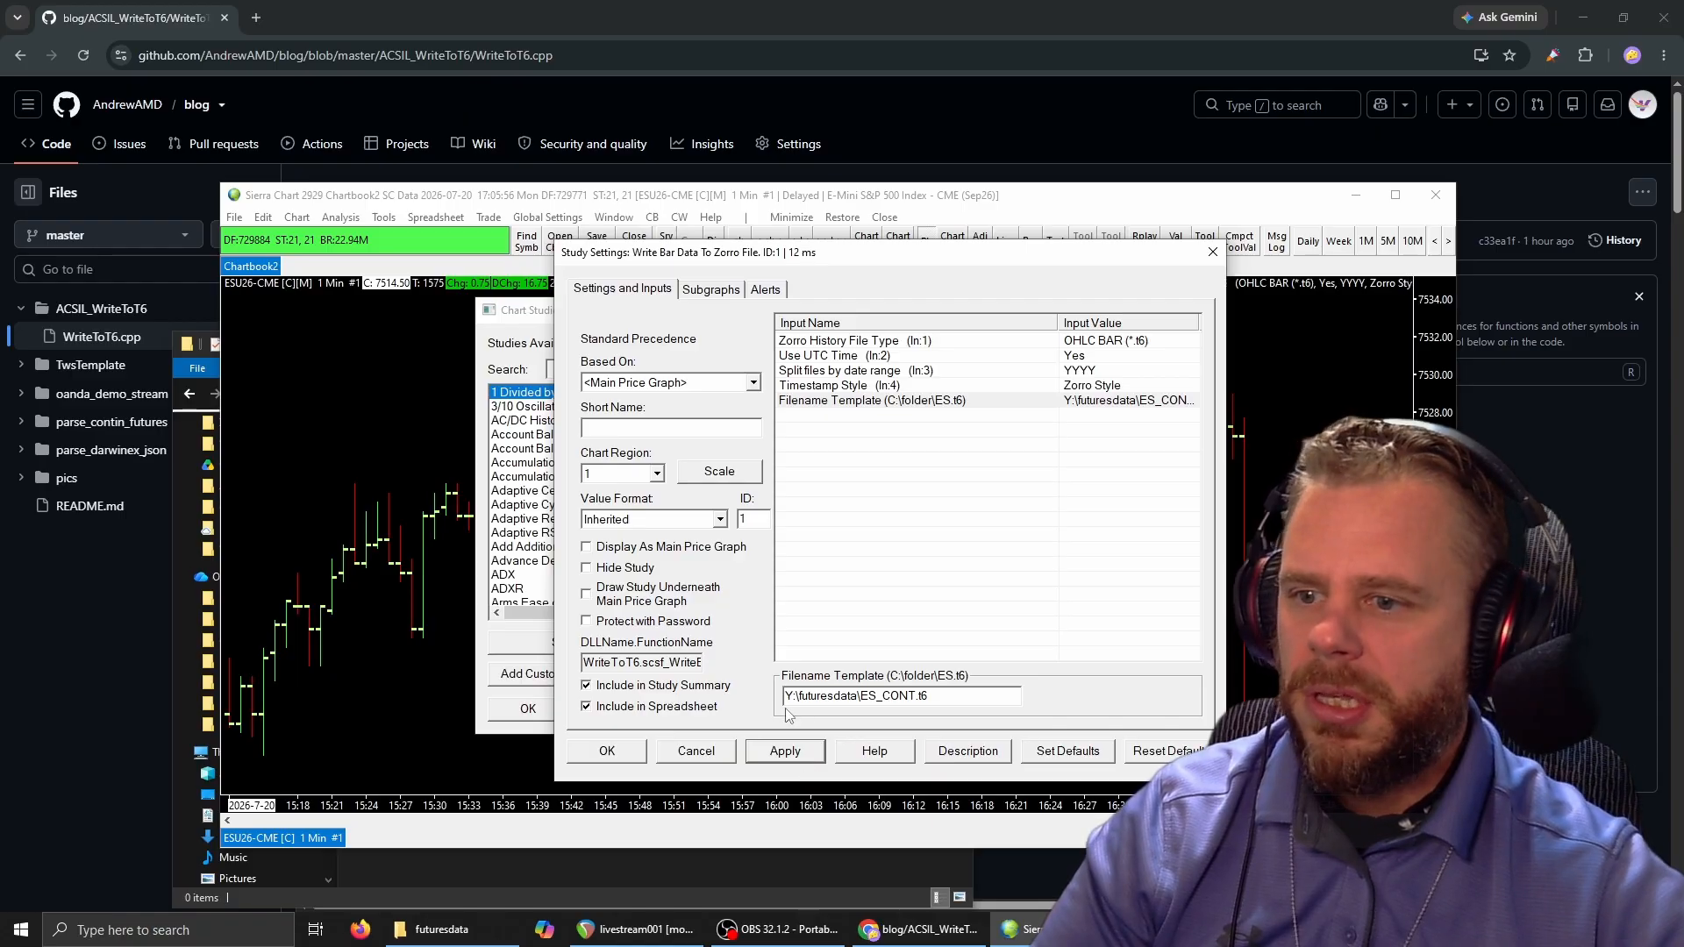
left_click(608, 752)
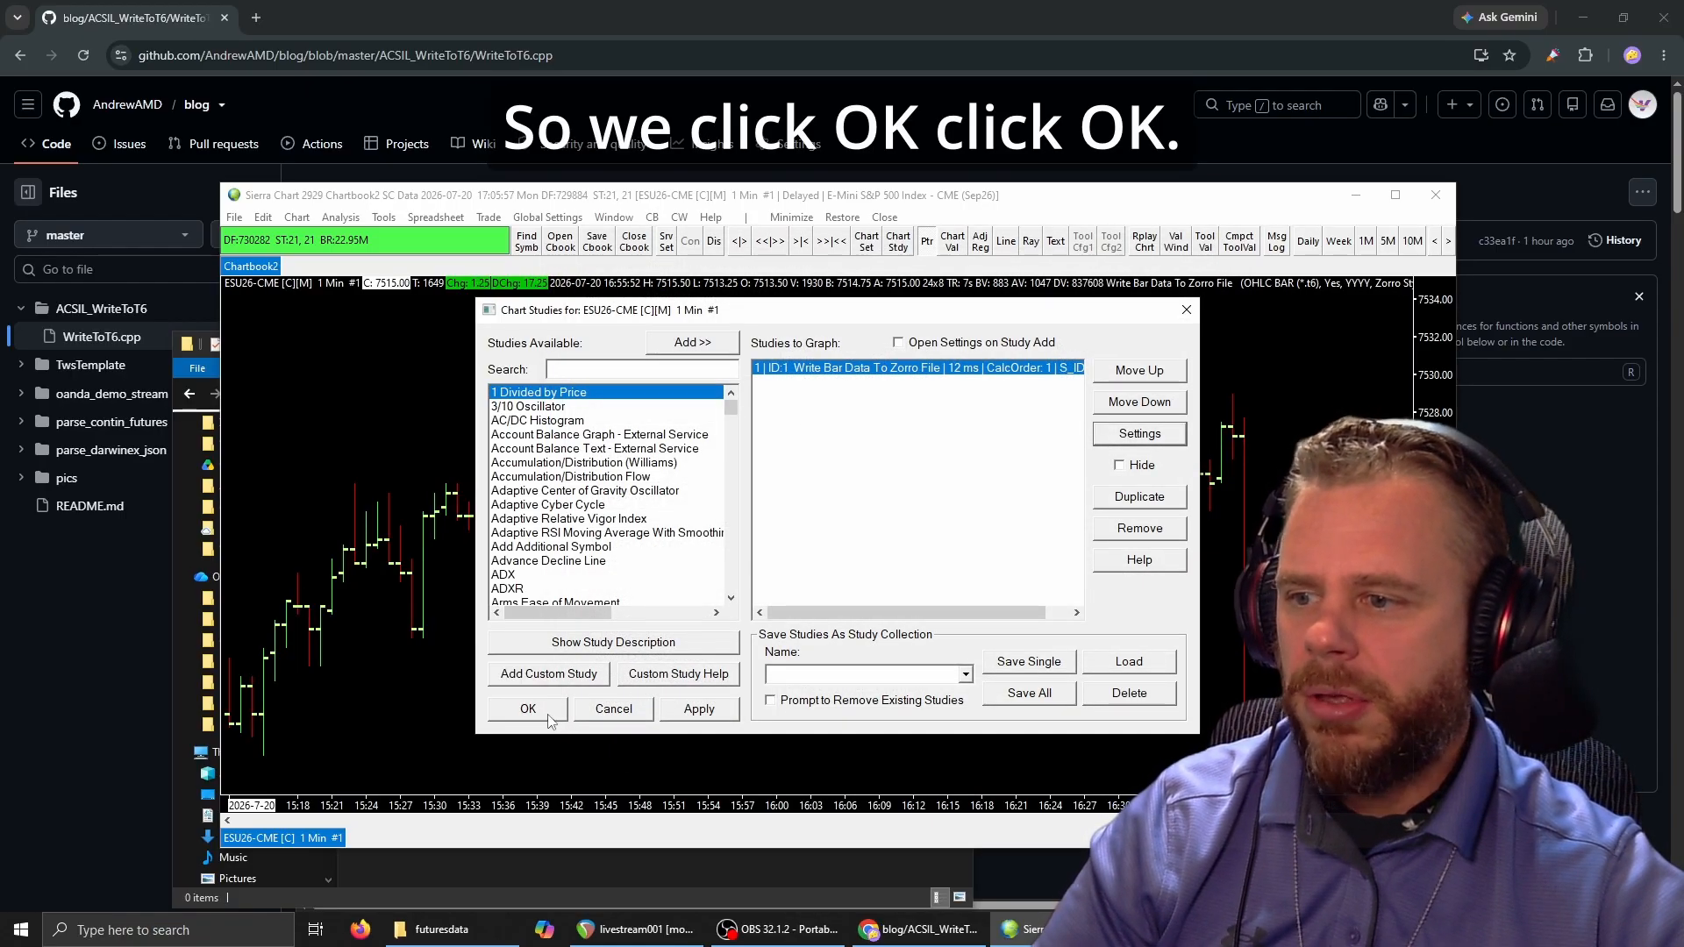
left_click(553, 714)
Check the futuresdata folder in File Explorer for exported files and return to the chart in Sierra Chart.
left_click(480, 927)
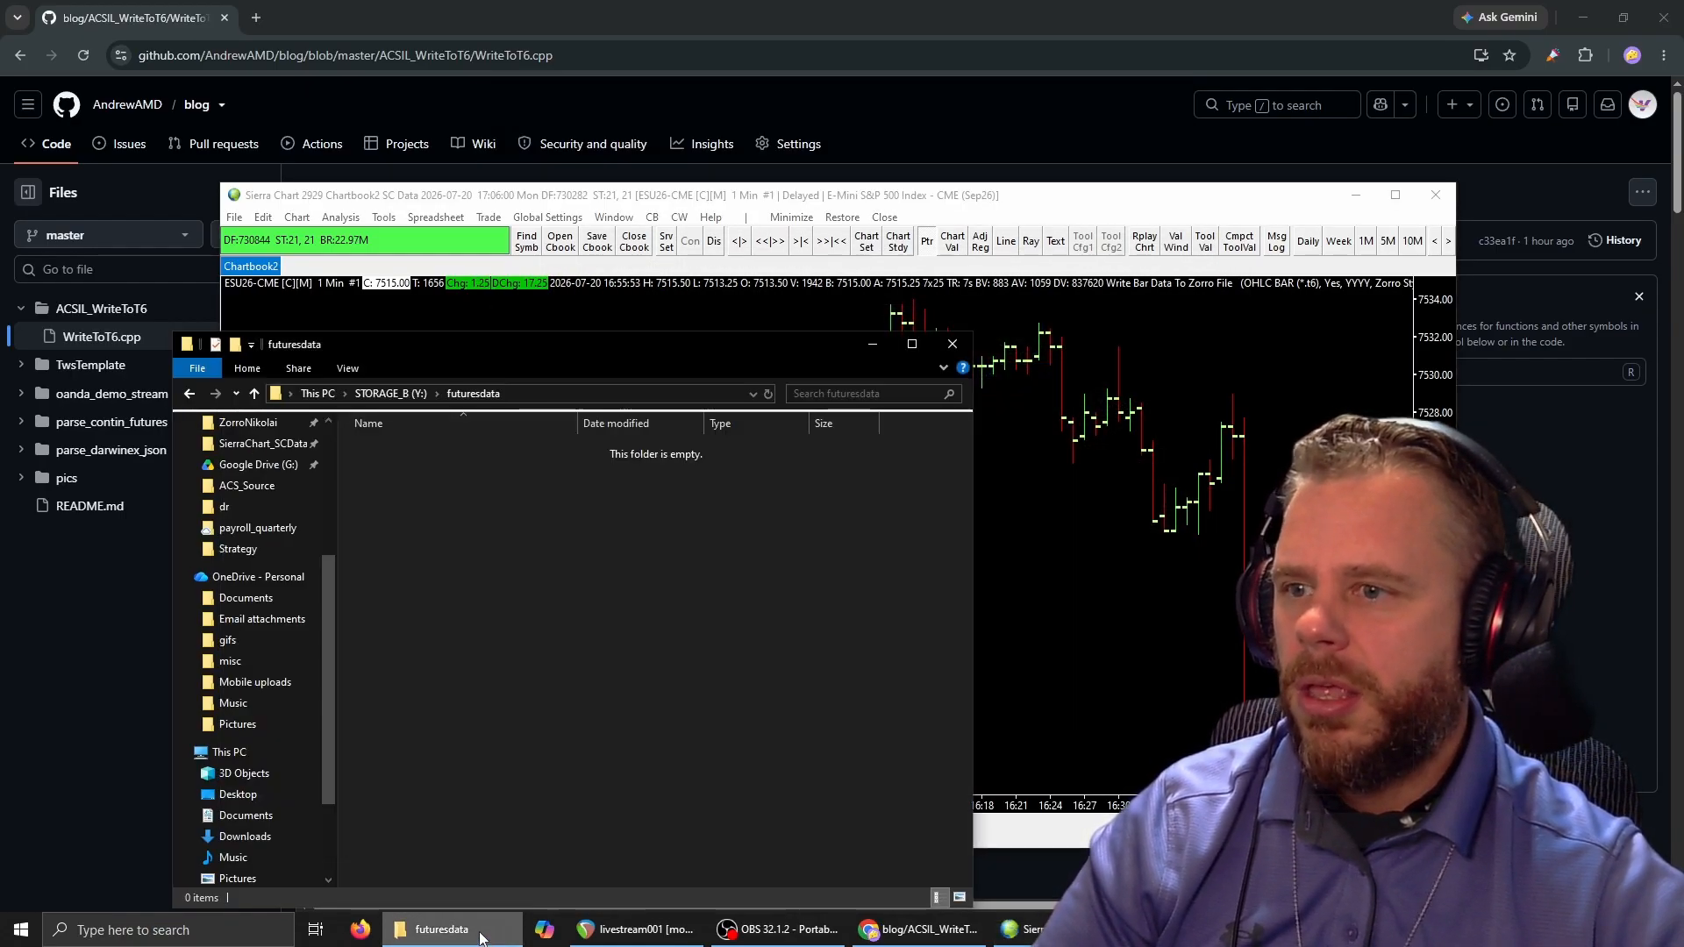
left_click(1036, 577)
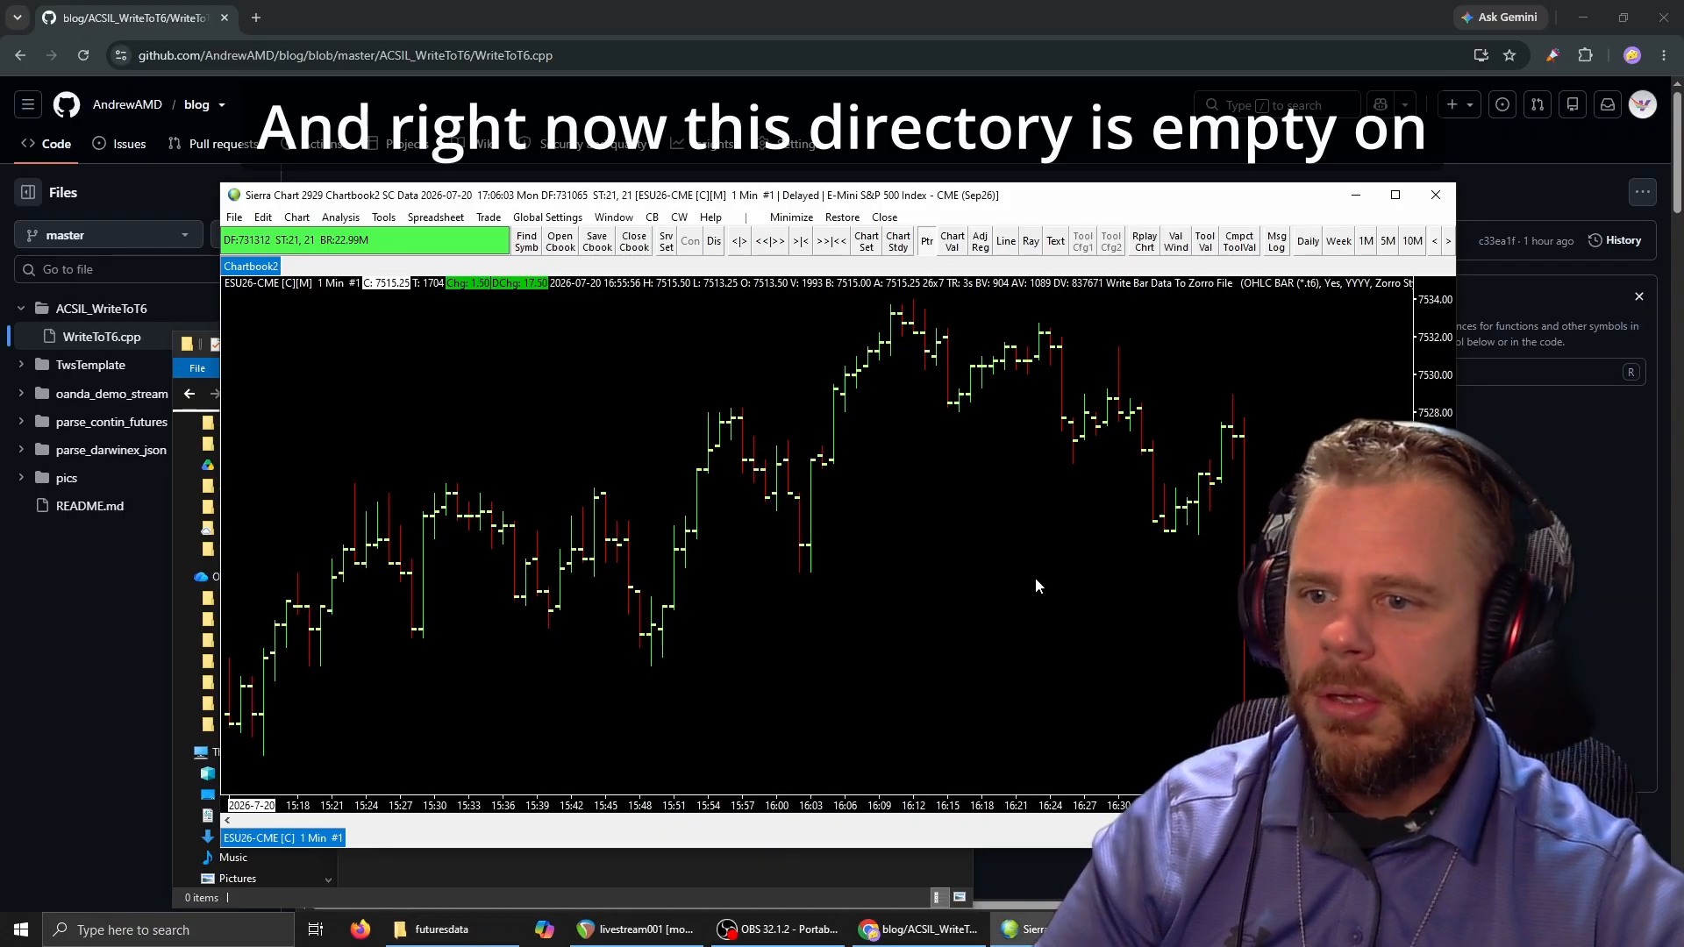
Begin writing the ESU26-CME chart's bar data to Zorro files and bring the futuresdata folder into view.
right_click(871, 540)
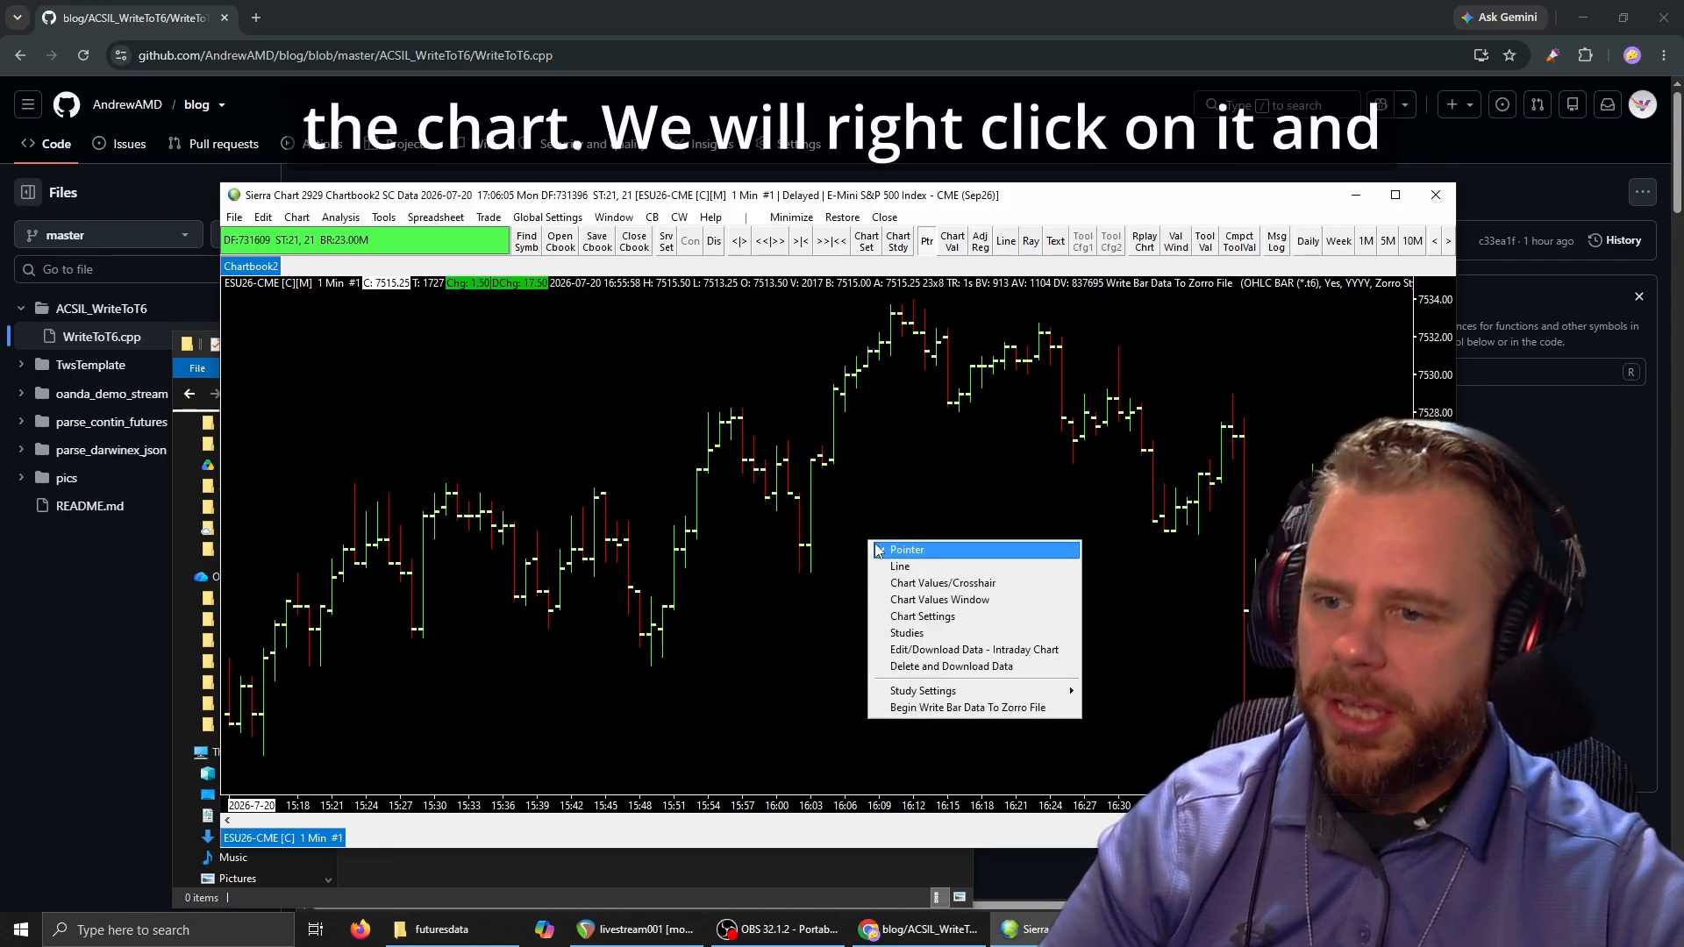
left_click(919, 707)
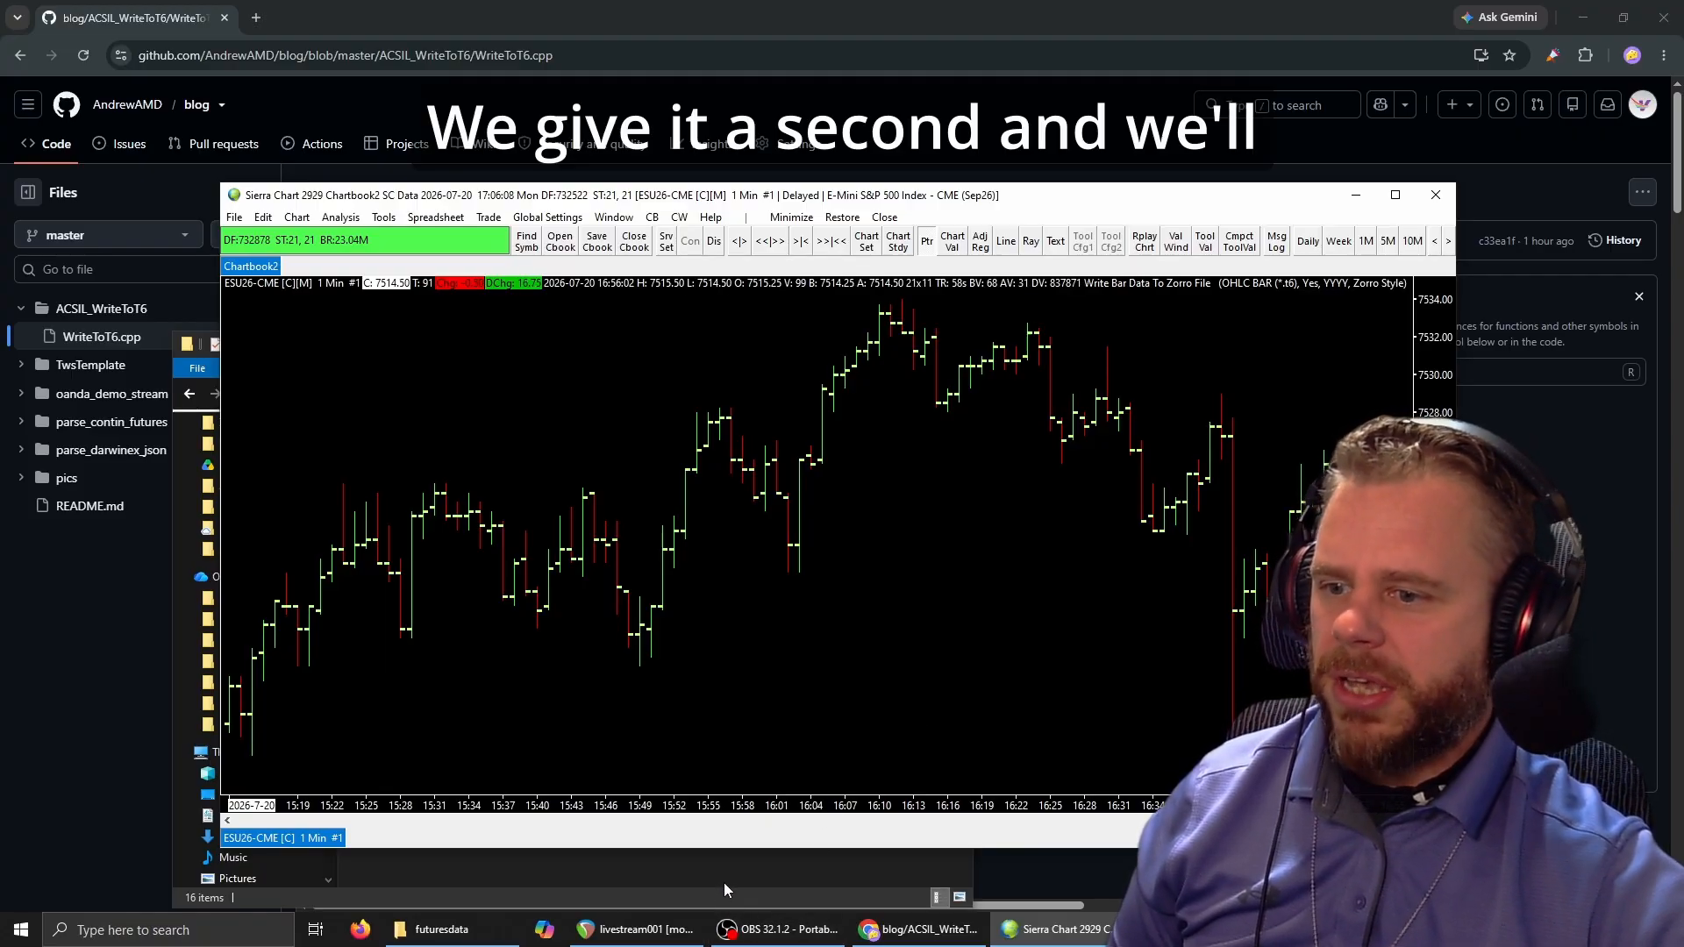
left_click(723, 884)
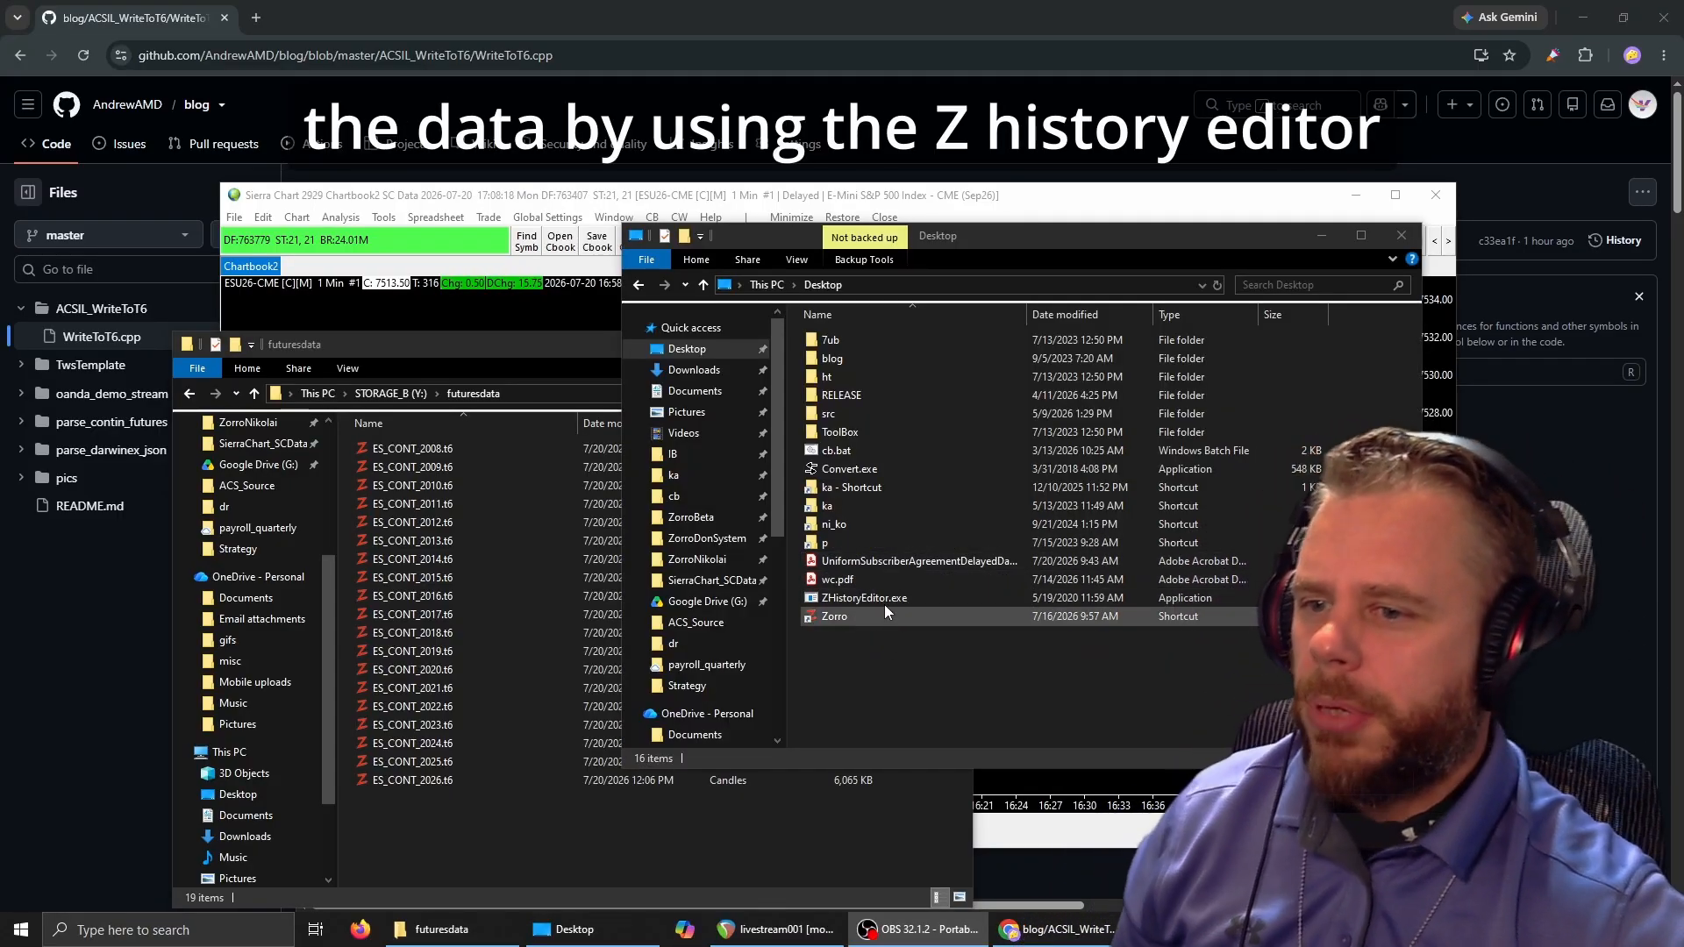
Launch ZHistoryEditor from the Desktop folder, dismiss its info dialog, and move its window clear of the futuresdata folder's address.
double_click(877, 598)
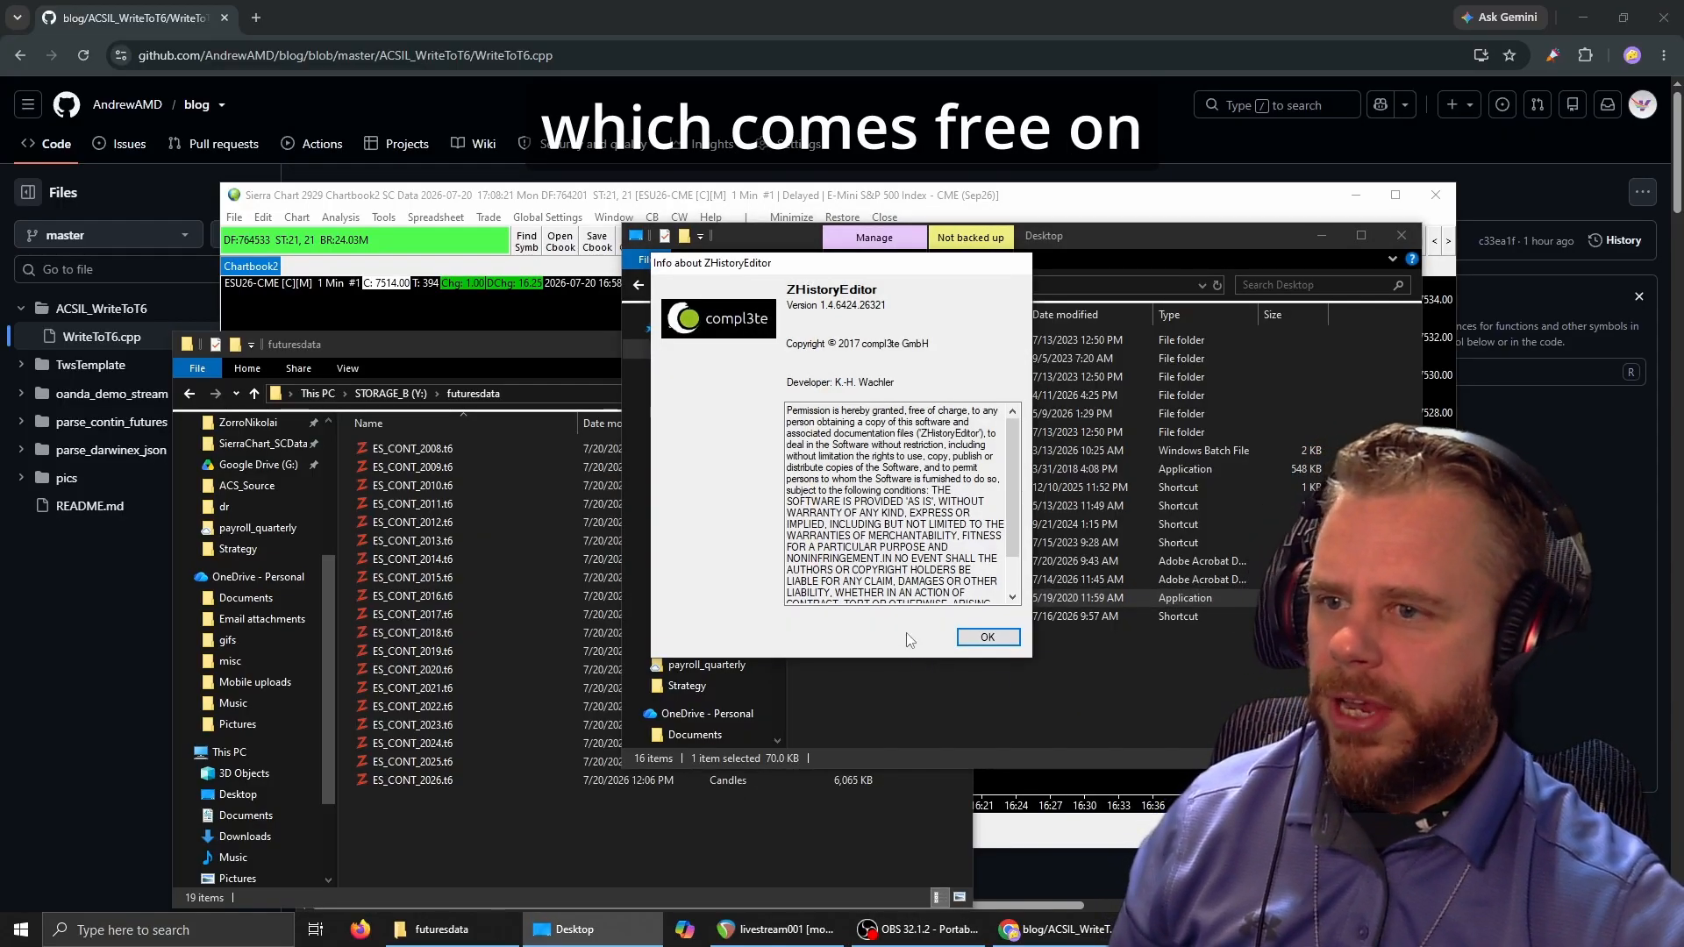
left_click(987, 637)
left_click_drag(421, 77, 979, 262)
Using the folder path Y:\futuresdata, open ES_CONT_2026.t6 in ZHistoryEditor.
left_click(538, 394)
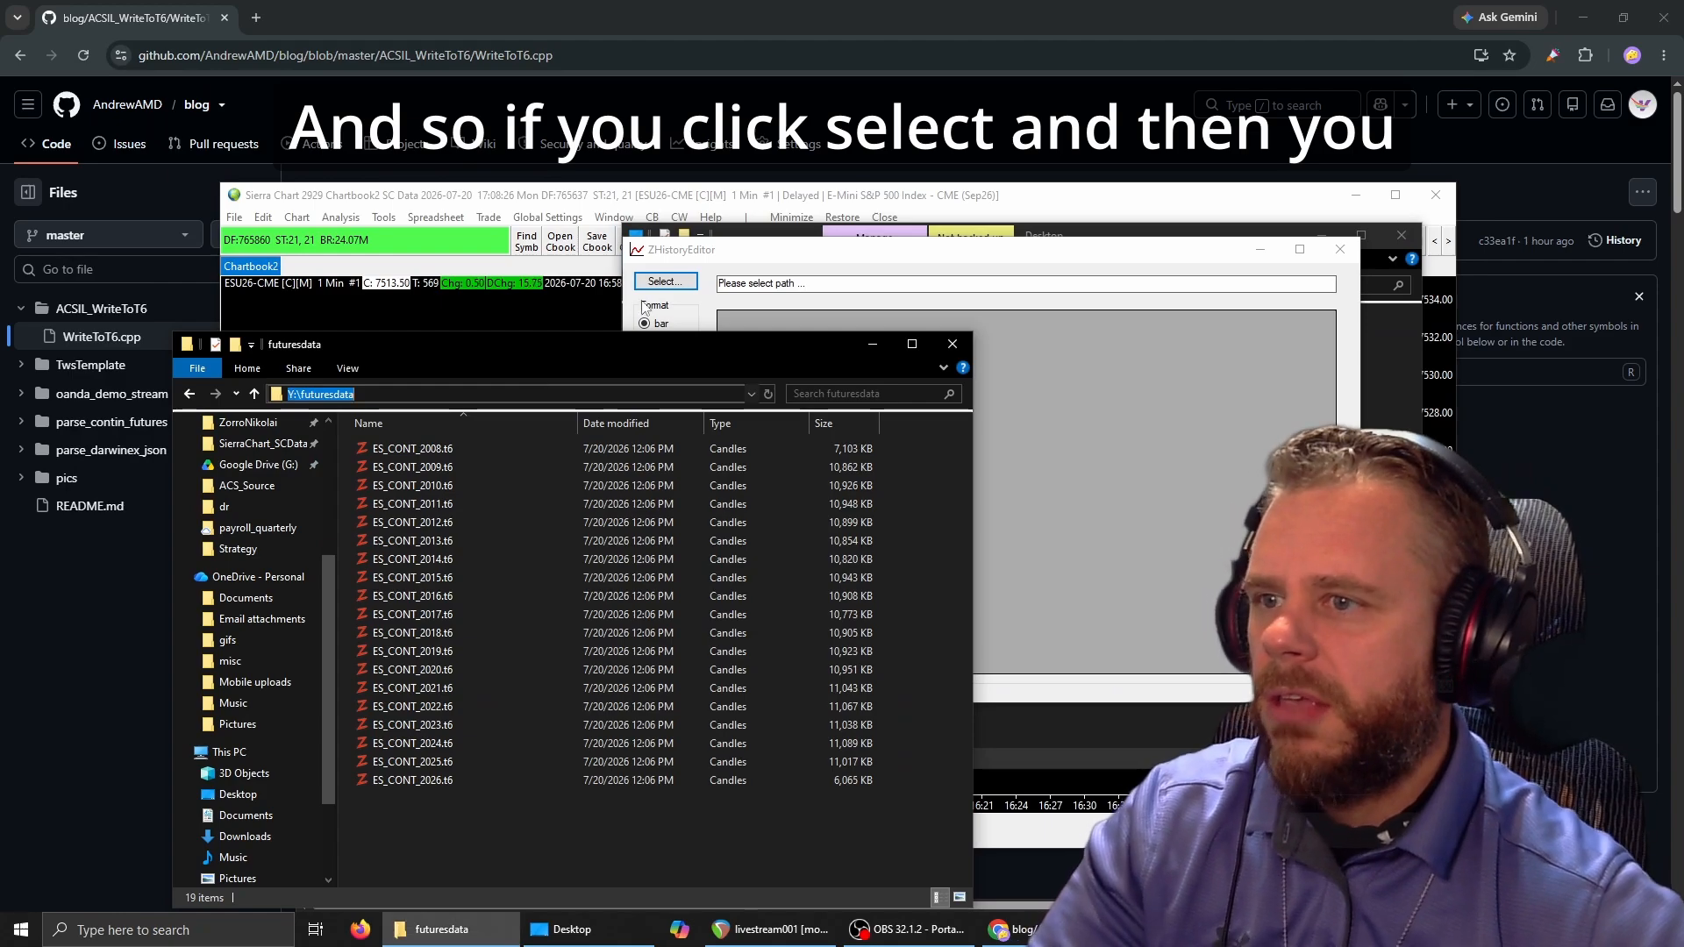
left_click(682, 282)
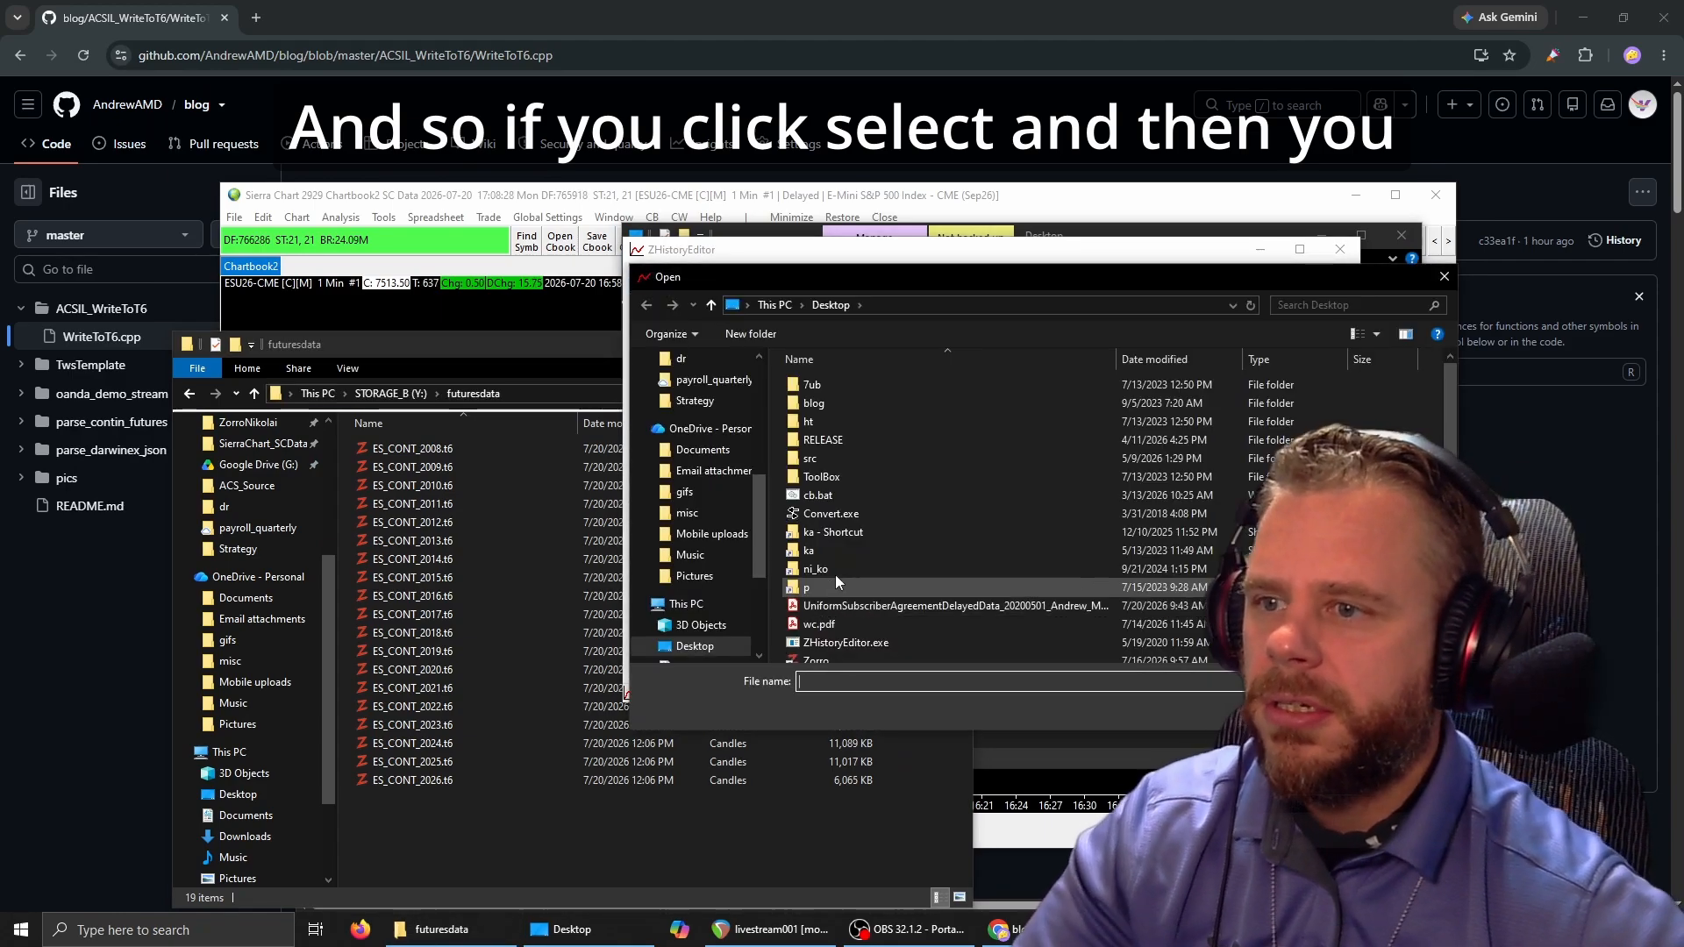
key("Return")
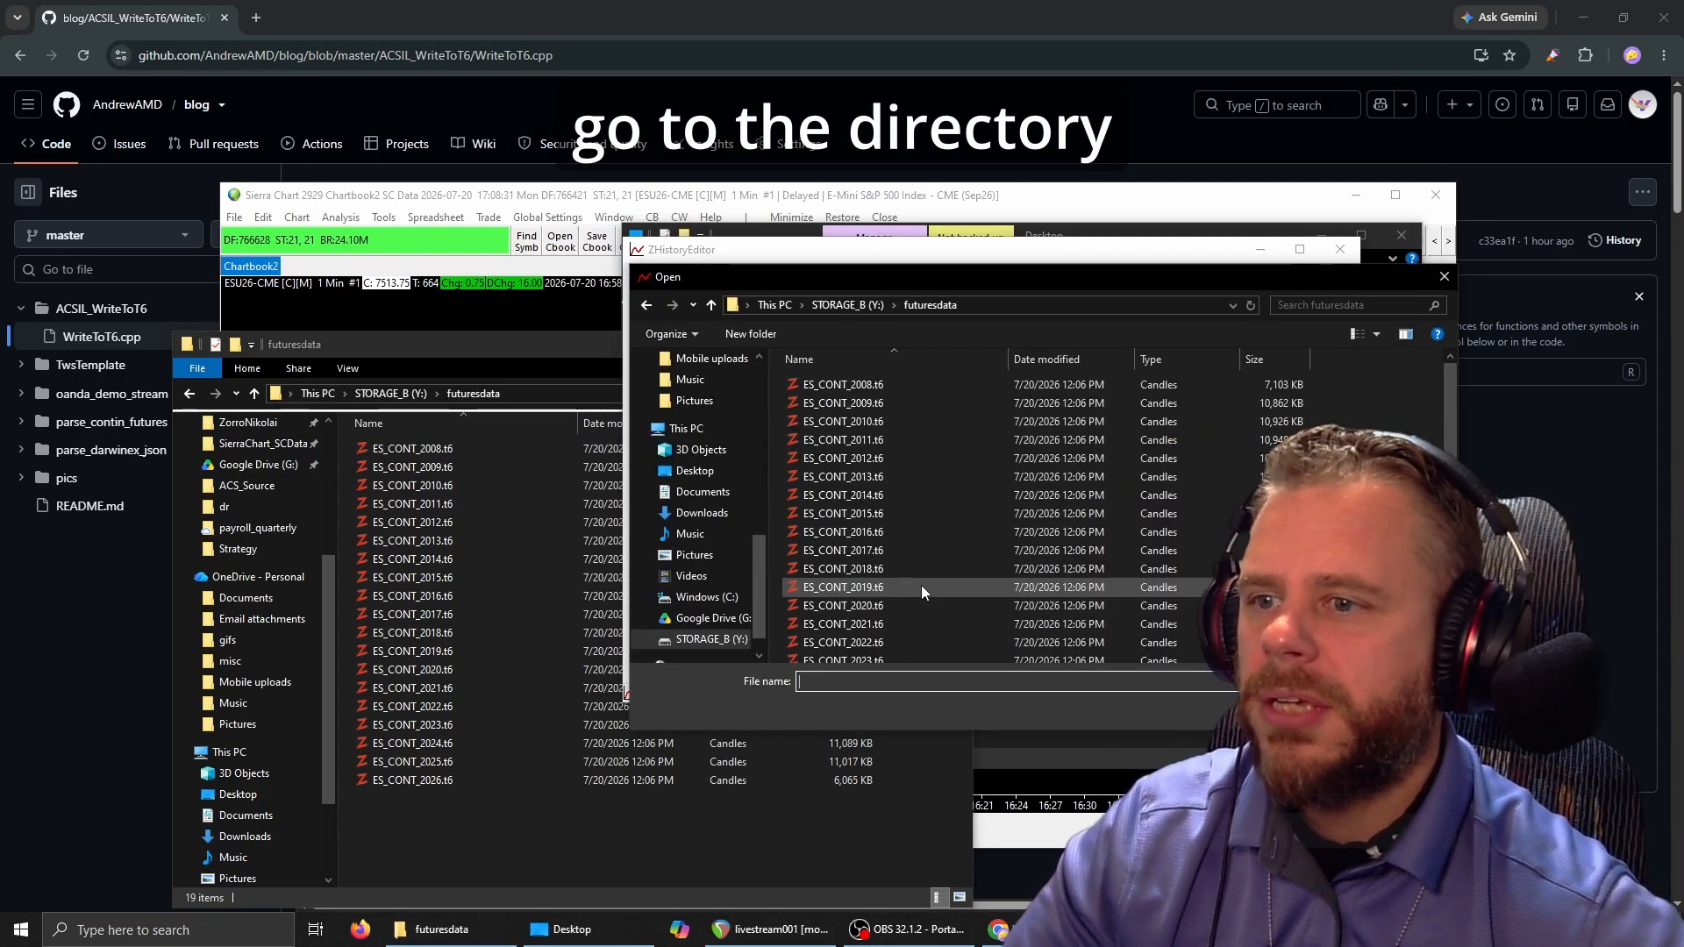
scroll(921, 586, "down", 2)
double_click(881, 652)
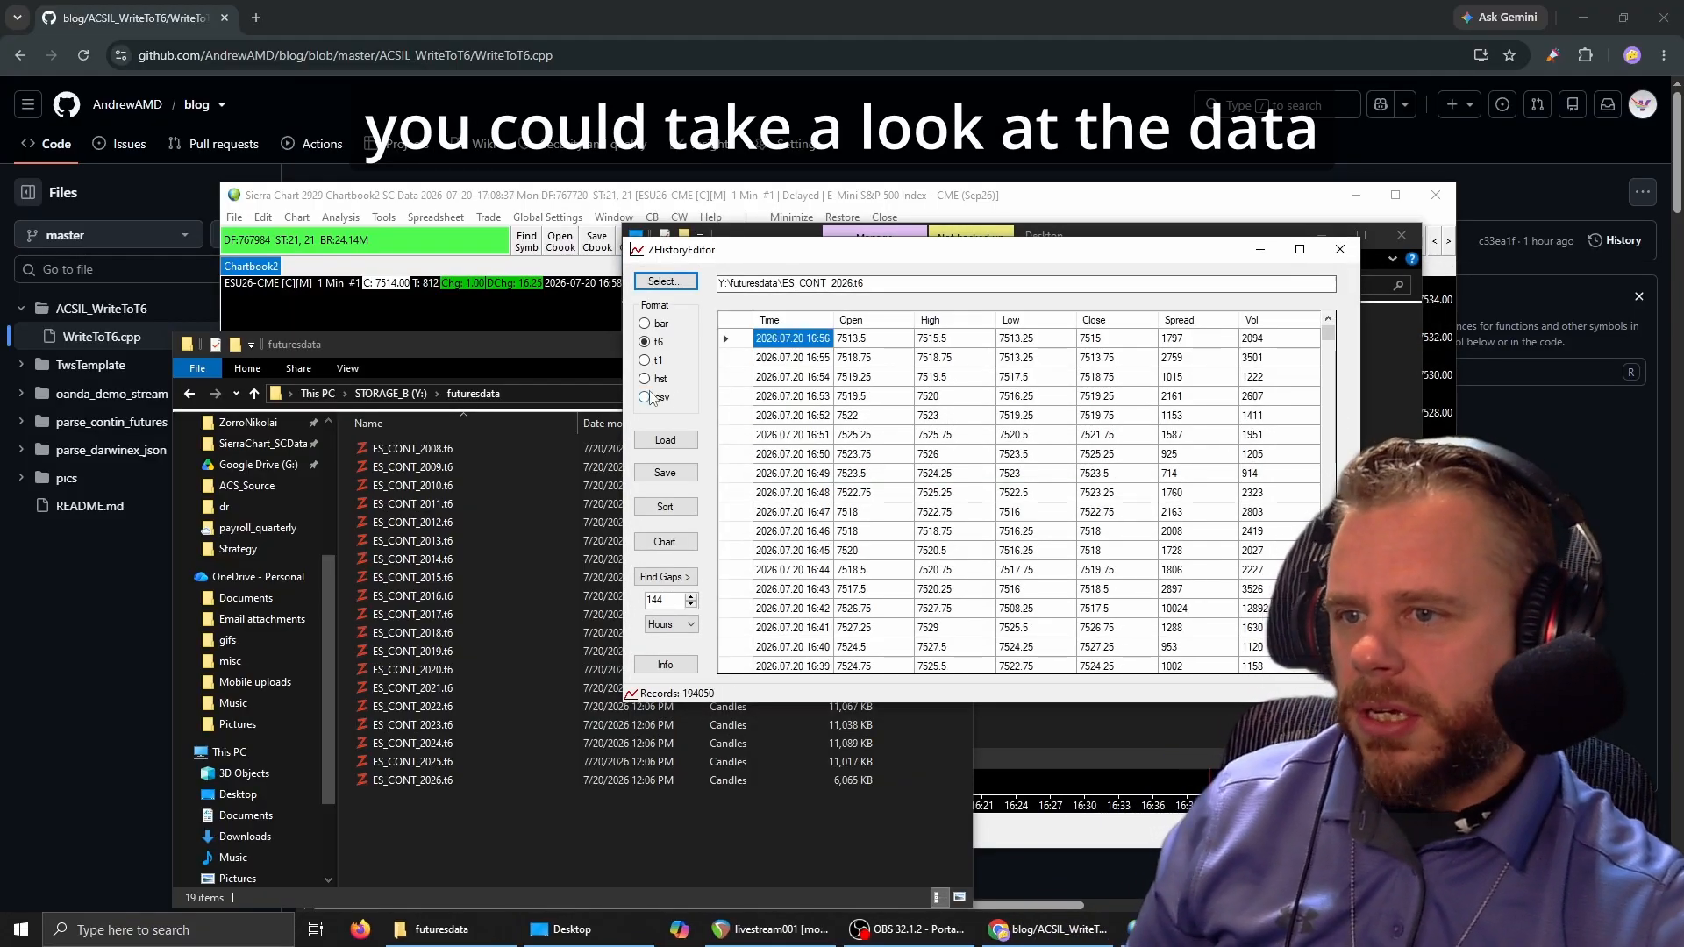
Widen the ZHistoryEditor window and examine the 2026 records' timestamps, prices, and volume during market and off hours.
left_click_drag(616, 404, 474, 408)
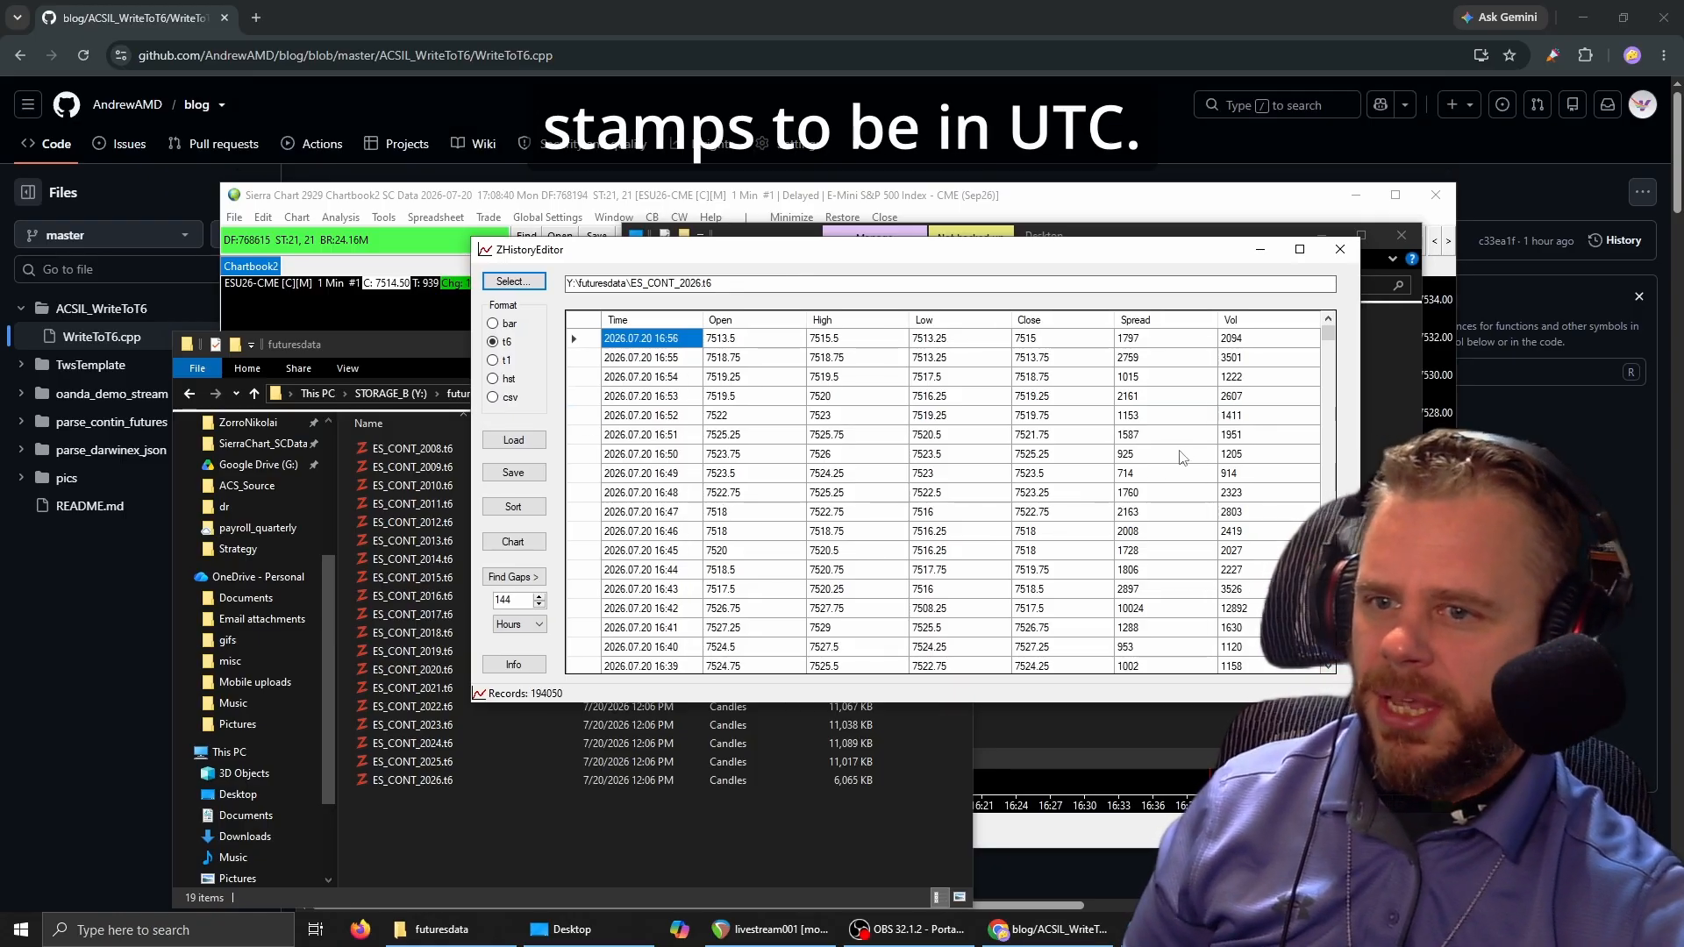
scroll(1197, 478, "down", 12)
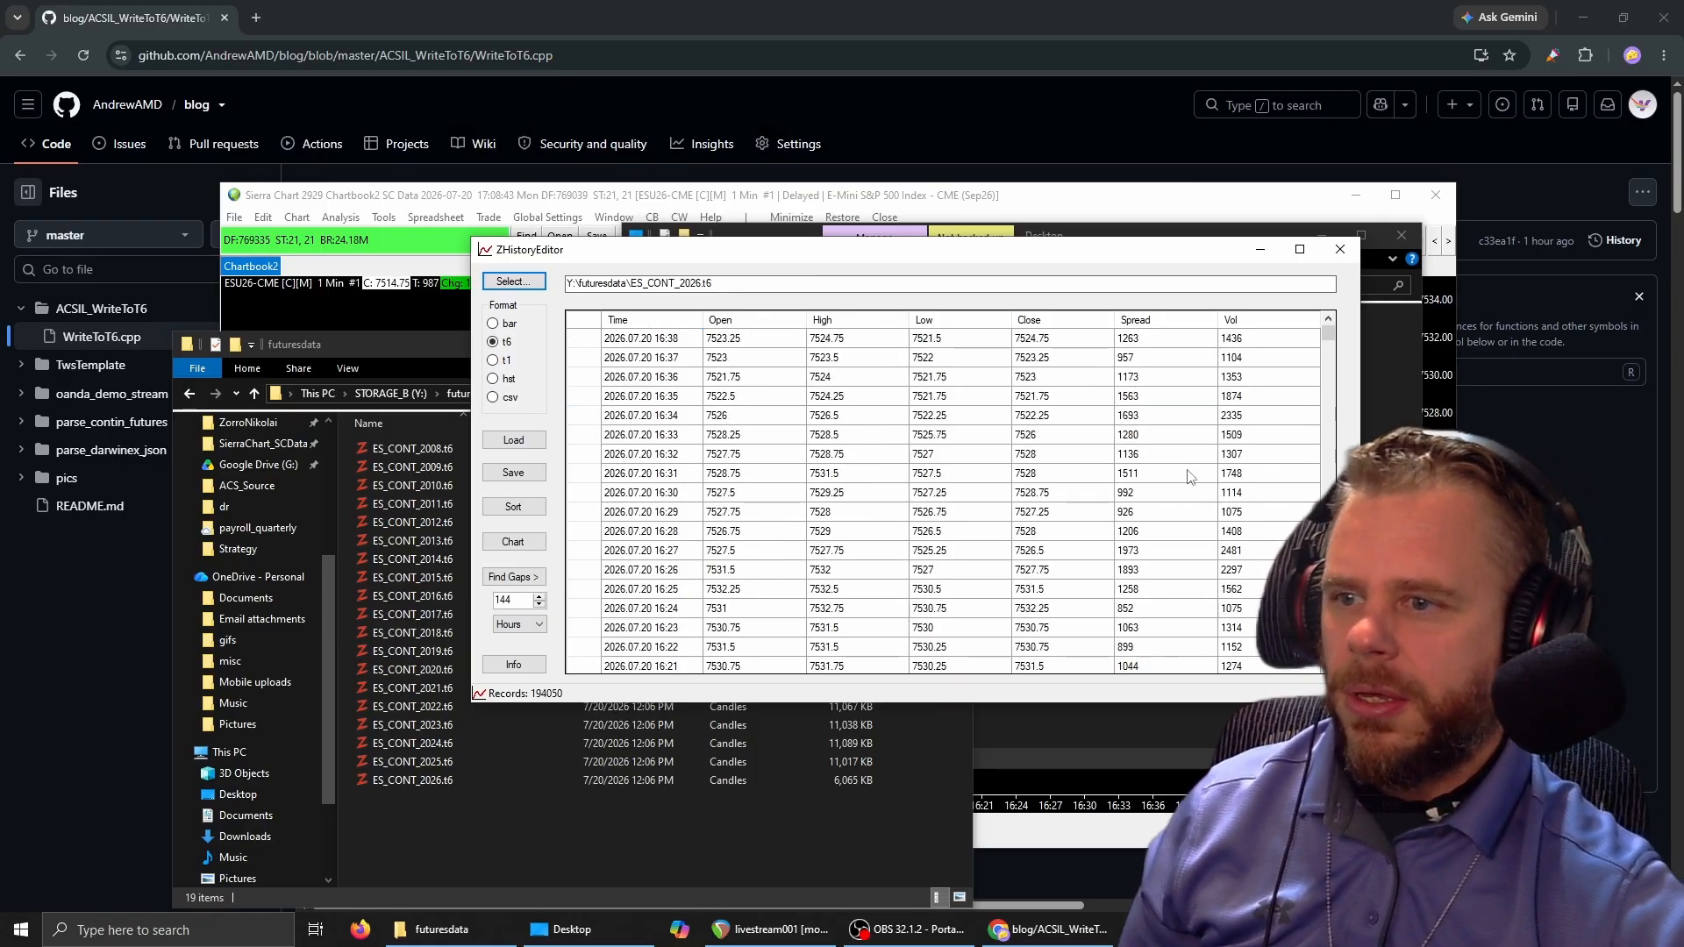
mouse_move(1326, 331)
left_mouse_down()
mouse_move(1319, 358)
mouse_move(1324, 332)
left_mouse_up()
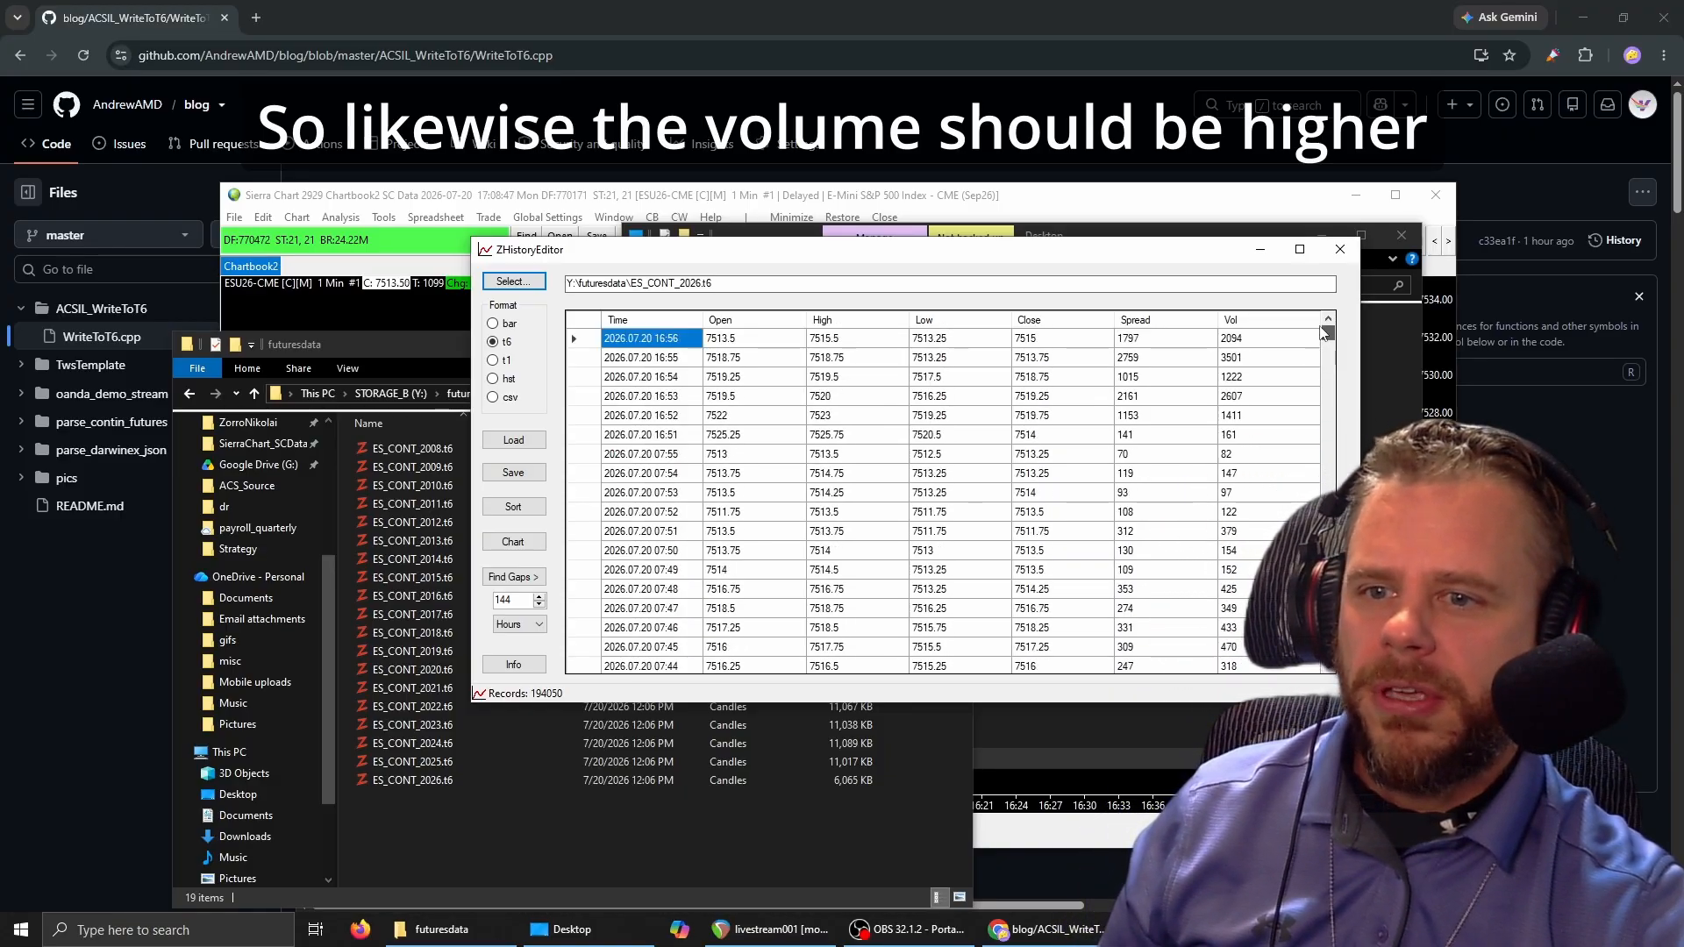
scroll(1152, 449, "down", 19)
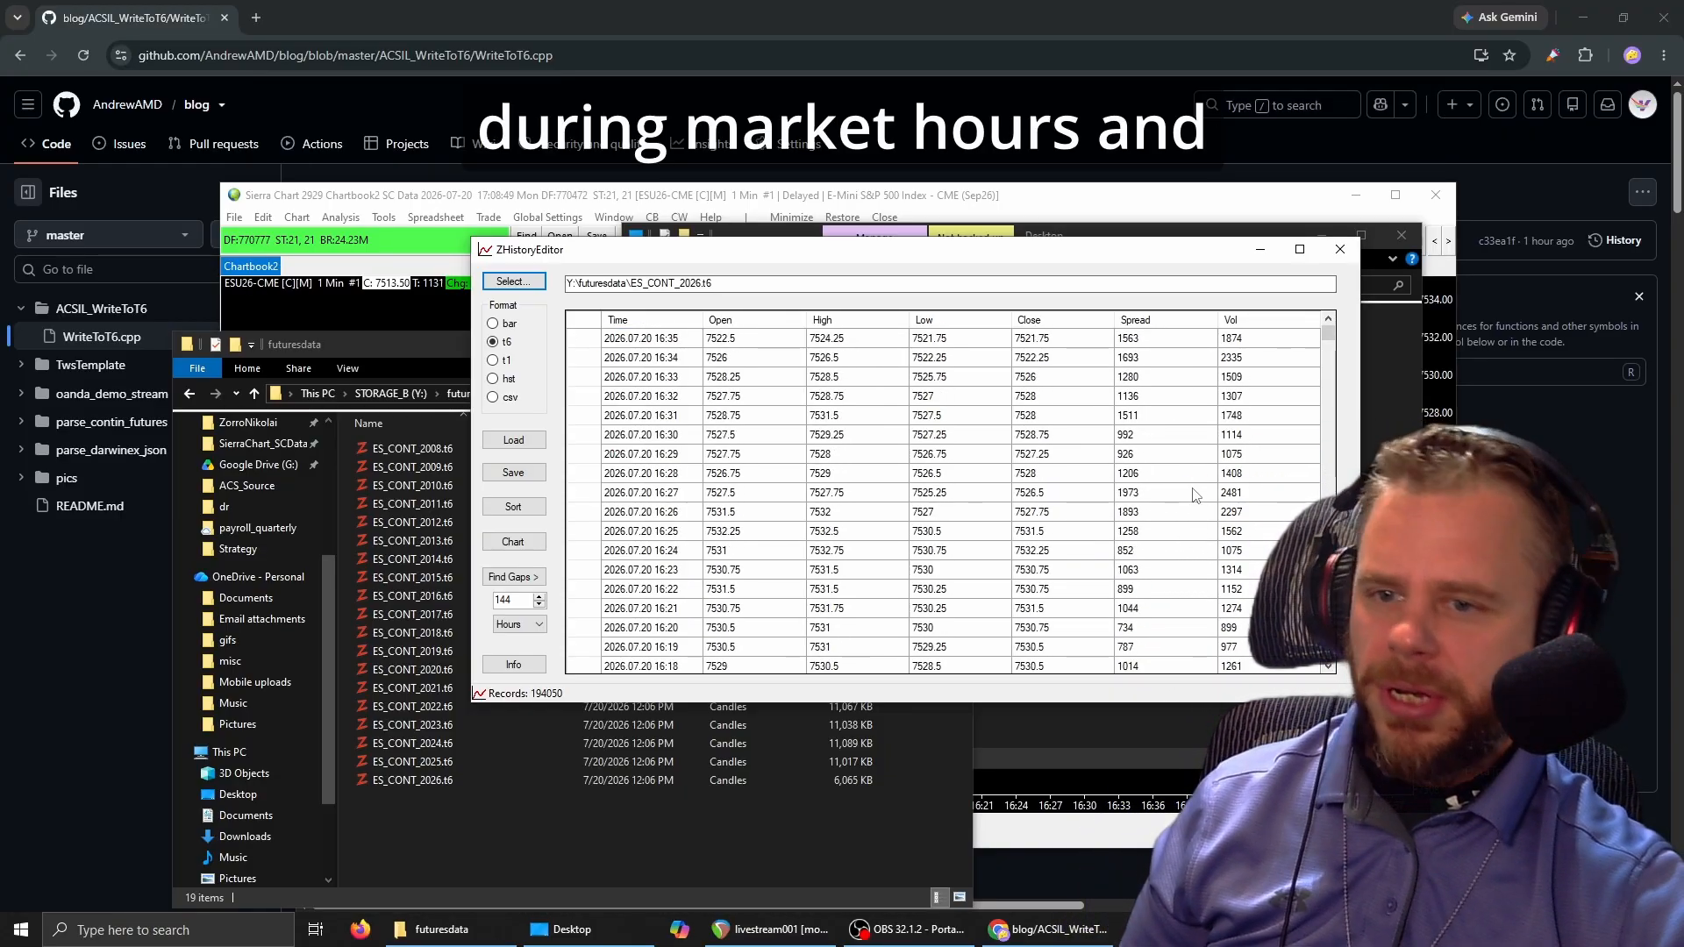
scroll(1185, 516, "down", 6)
left_click(1185, 516)
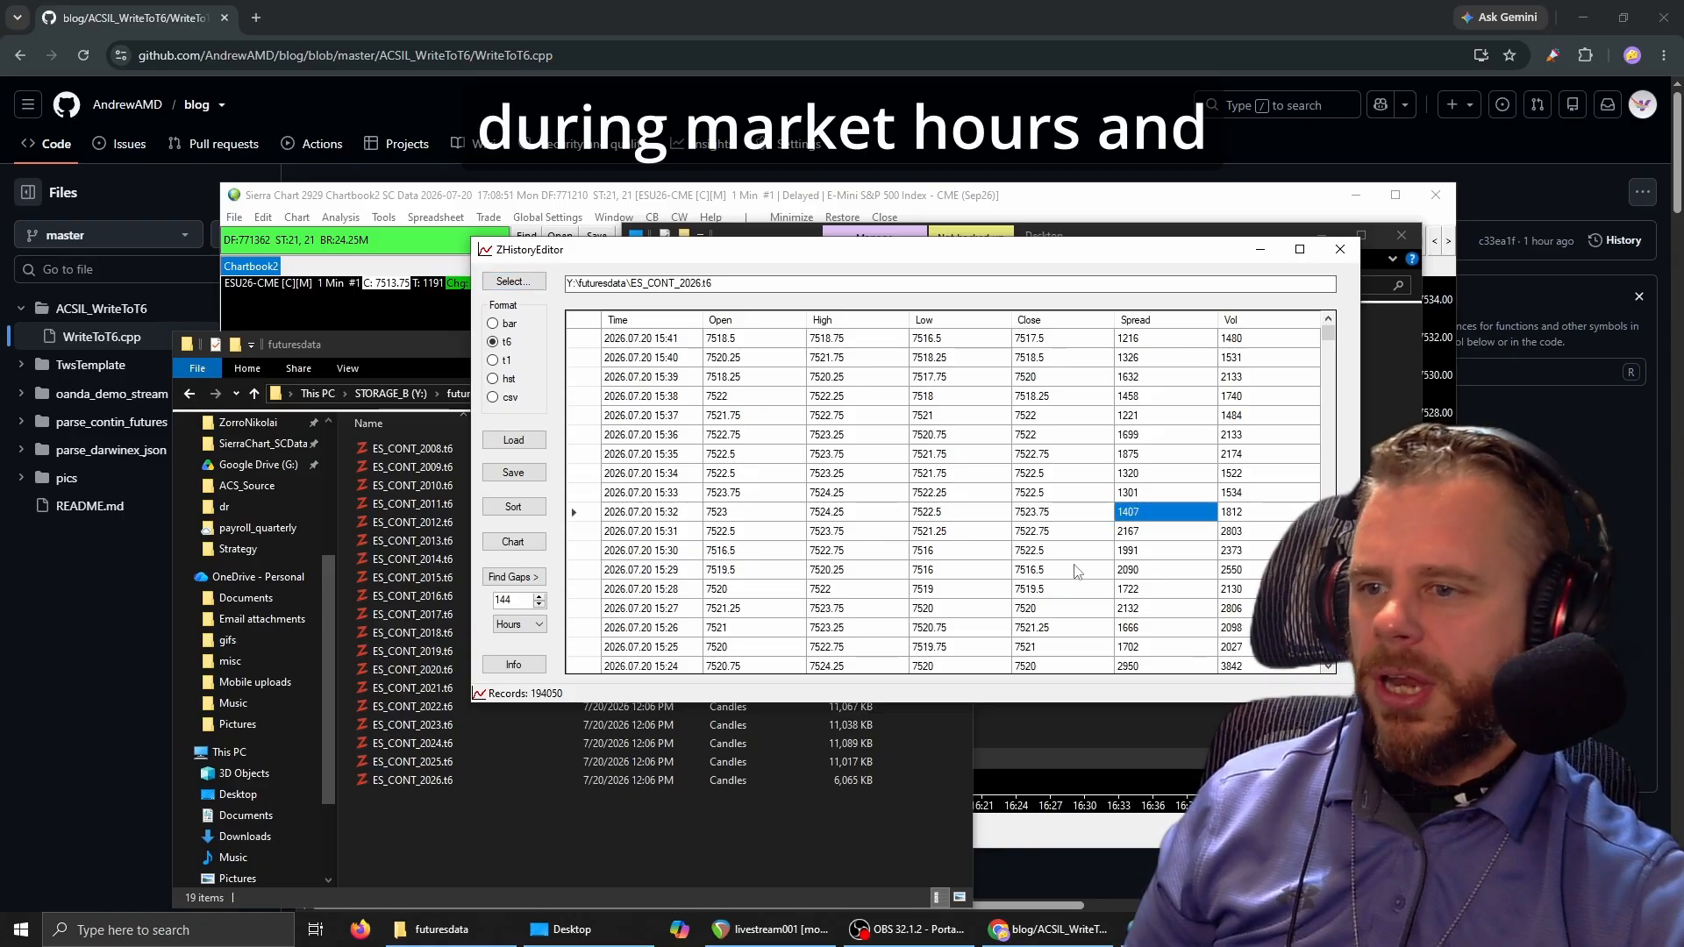
left_click(732, 571)
scroll(847, 565, "down", 20)
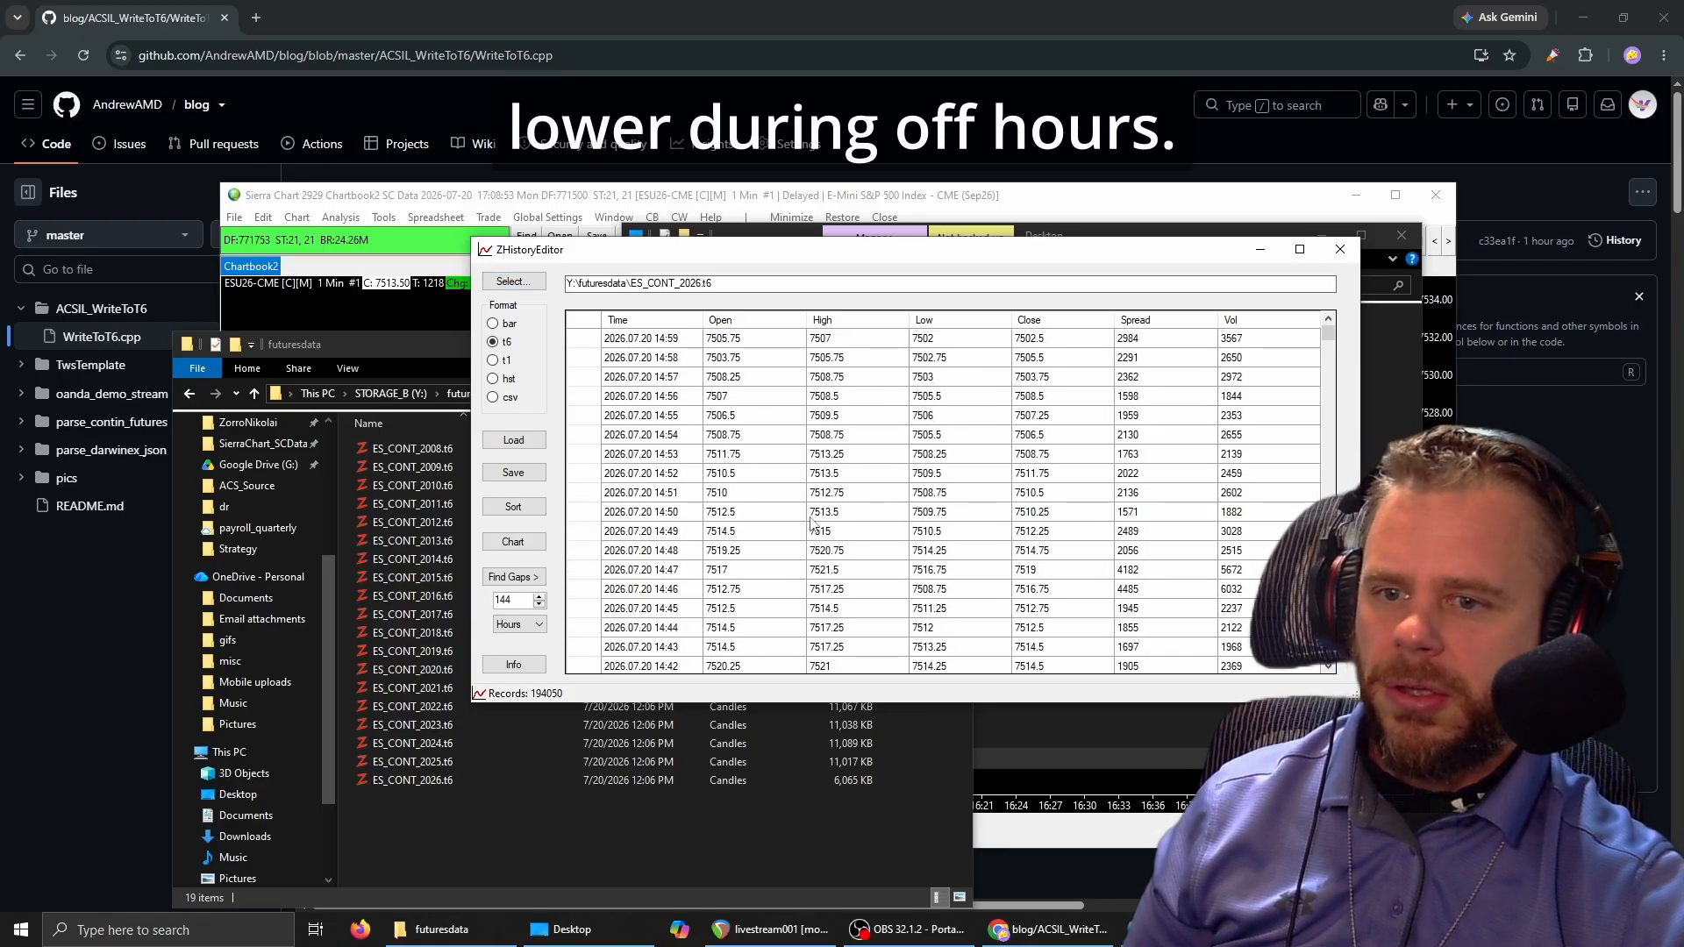